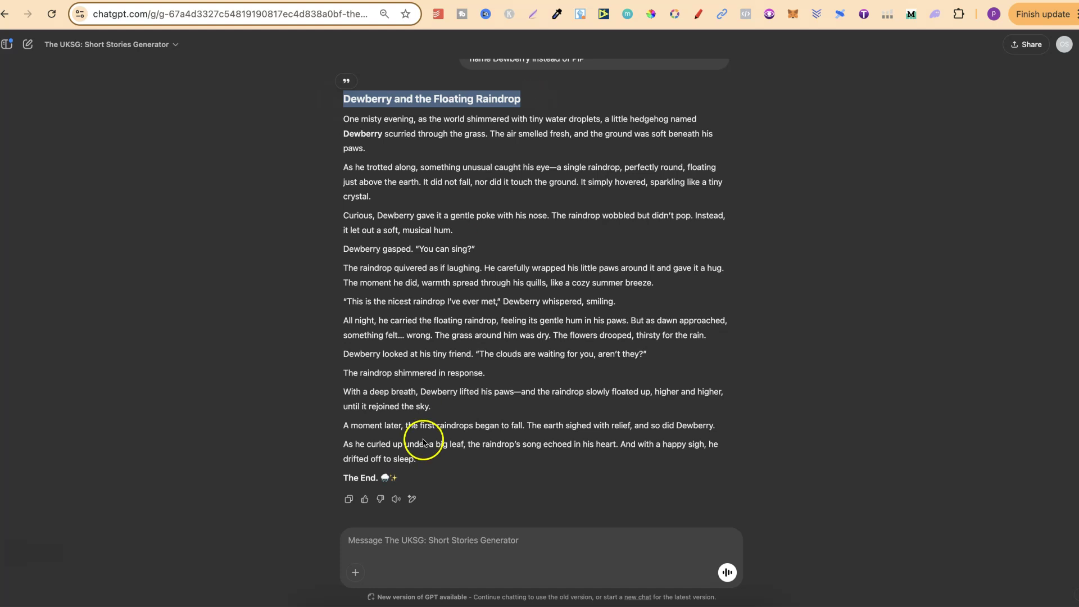
Select the full Dewberry story, then view its book cover in Ideogram.
{"action": "left_click_drag", "start_coordinate": [405, 479], "coordinate": [326, 94]}
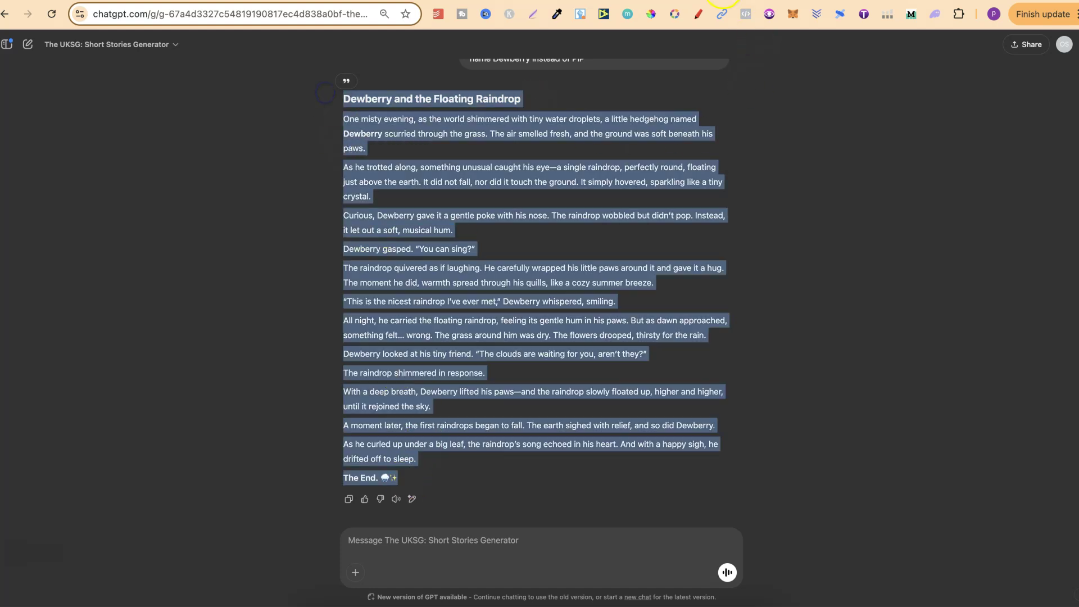
{"action": "left_click", "coordinate": [759, 2]}
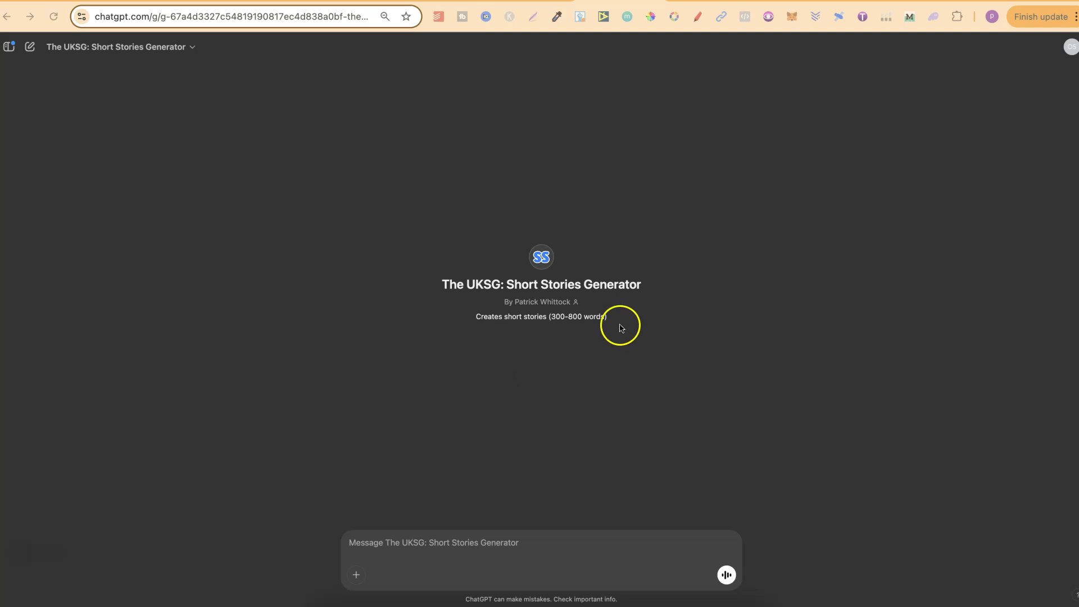
Highlight the Short Stories Generator and Book Cover Prompt Generator names, then show the Gumroad product page.
{"action": "left_click", "coordinate": [506, 289]}
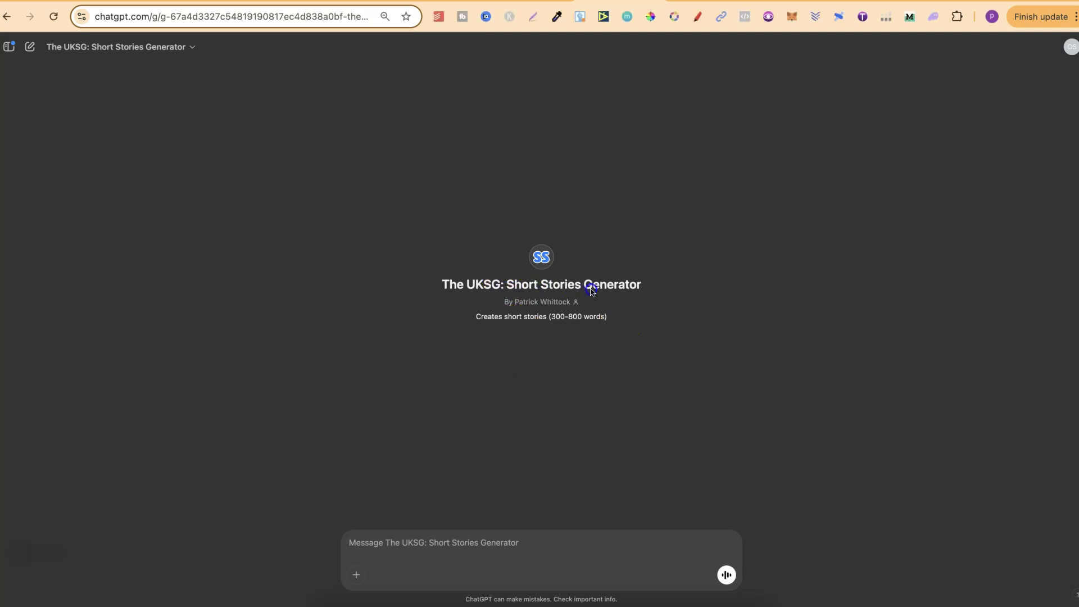
{"action": "left_click_drag", "start_coordinate": [506, 285], "coordinate": [635, 285]}
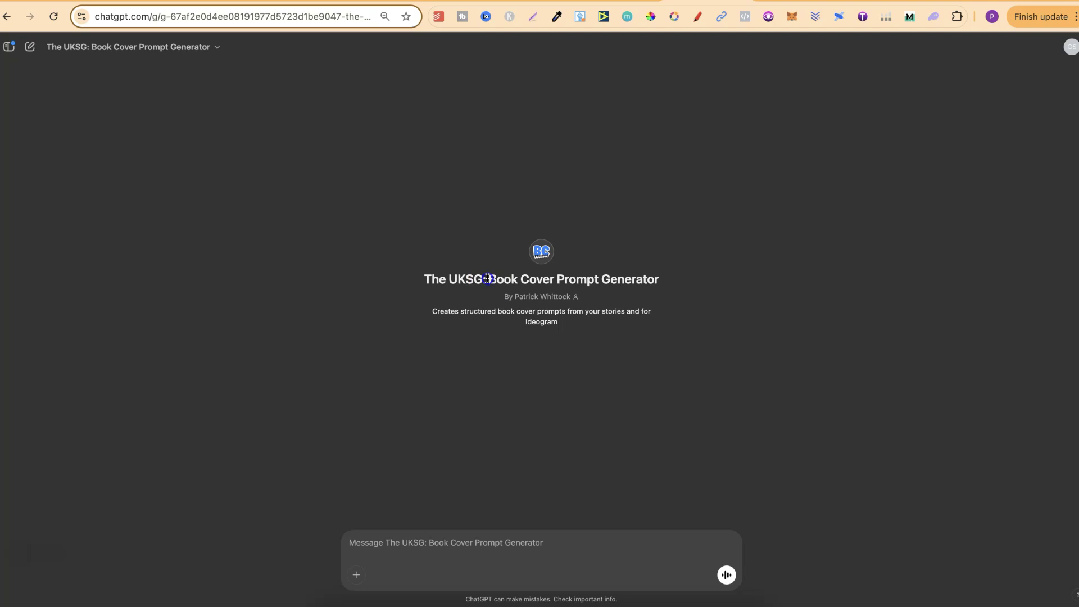
{"action": "left_click_drag", "start_coordinate": [488, 279], "coordinate": [657, 281]}
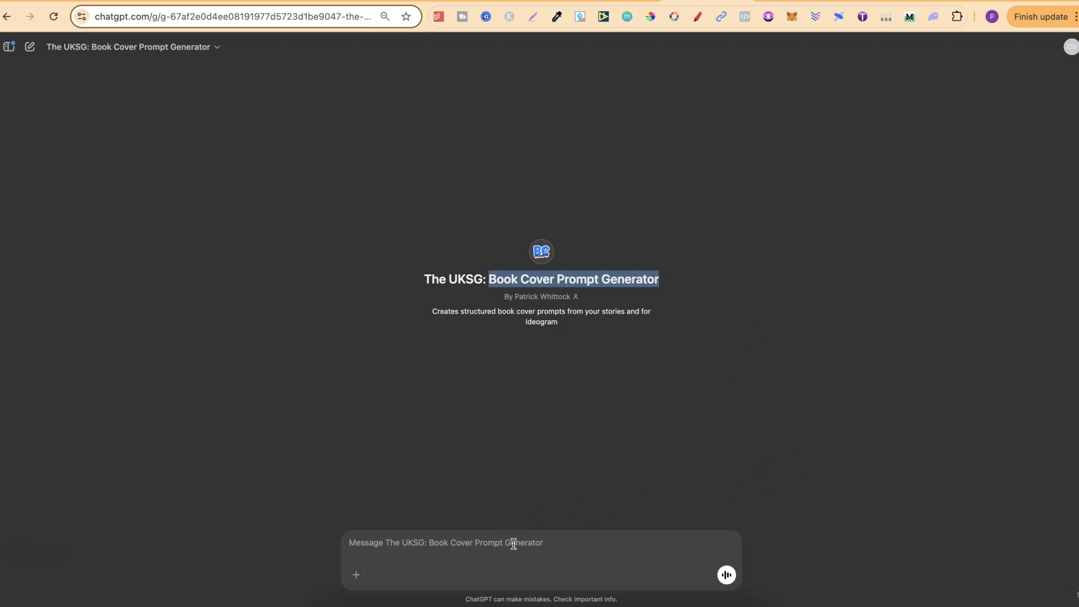
{"action": "left_click", "coordinate": [689, 383]}
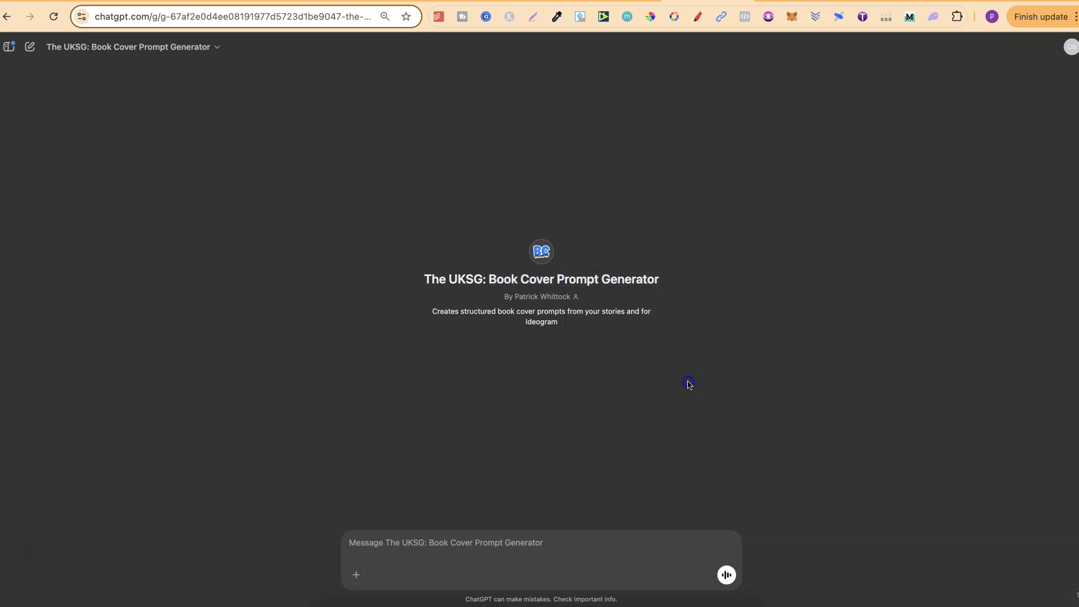
{"action": "left_click", "coordinate": [764, 1]}
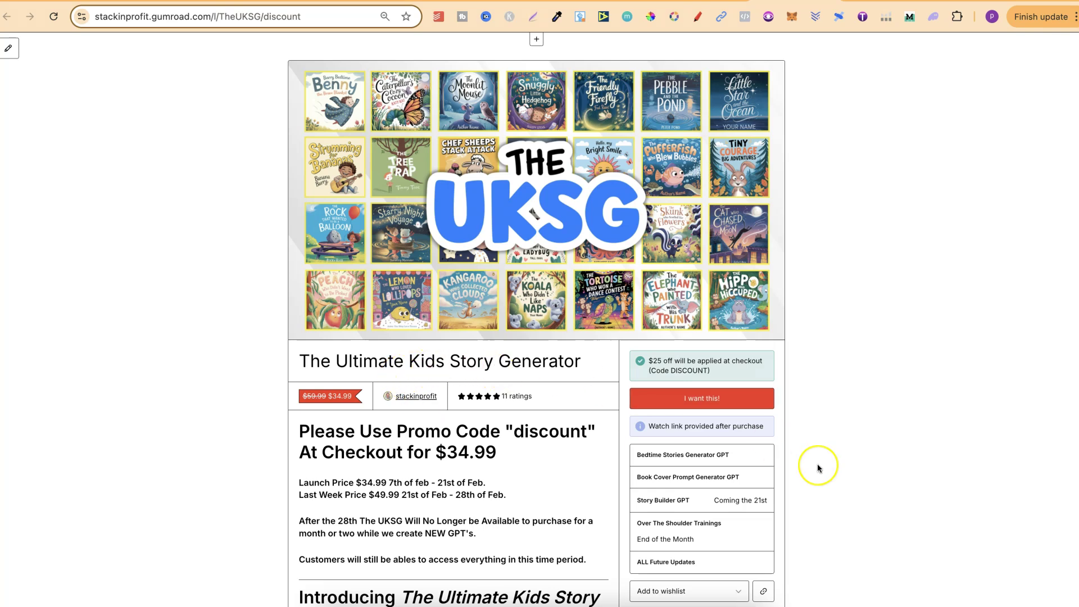
{"action": "scroll", "coordinate": [819, 468], "scroll_direction": "down", "scroll_amount": 4}
{"action": "left_click_drag", "start_coordinate": [447, 252], "coordinate": [500, 255]}
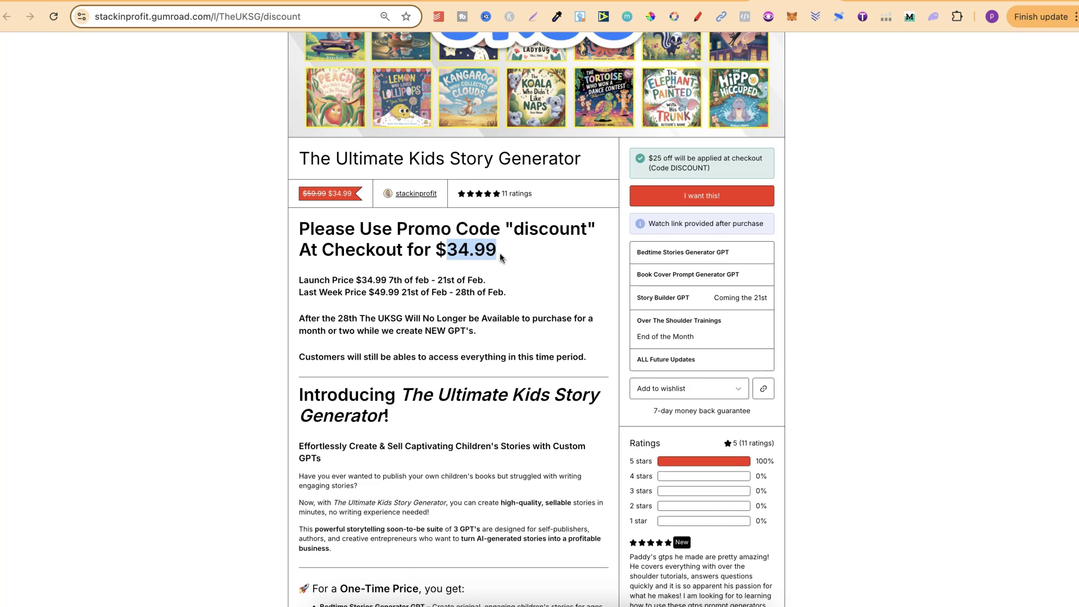
{"action": "left_click", "coordinate": [374, 292]}
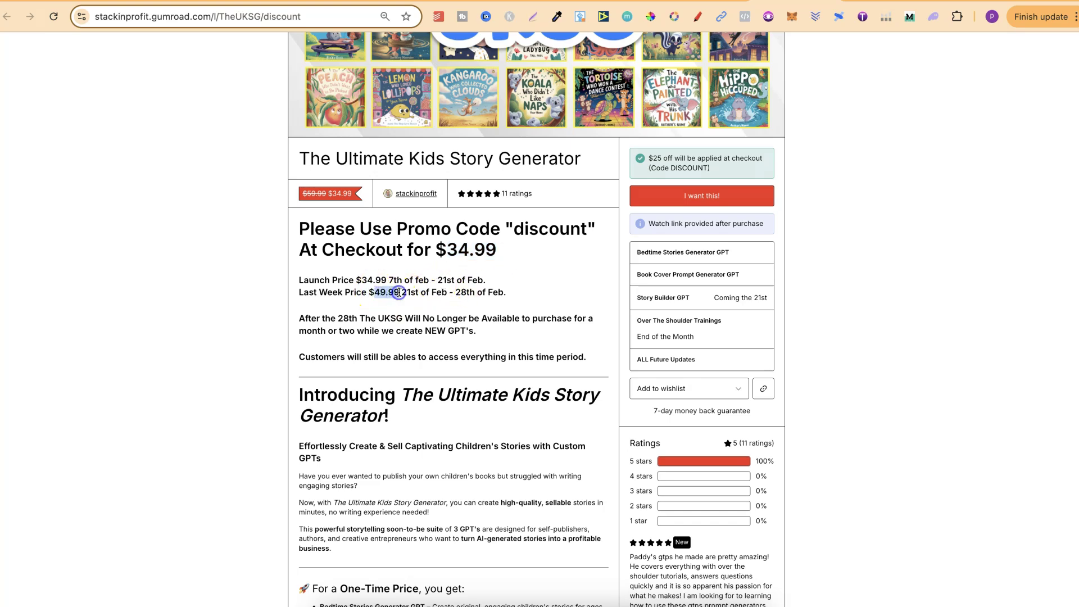
{"action": "left_click_drag", "start_coordinate": [455, 292], "coordinate": [492, 292]}
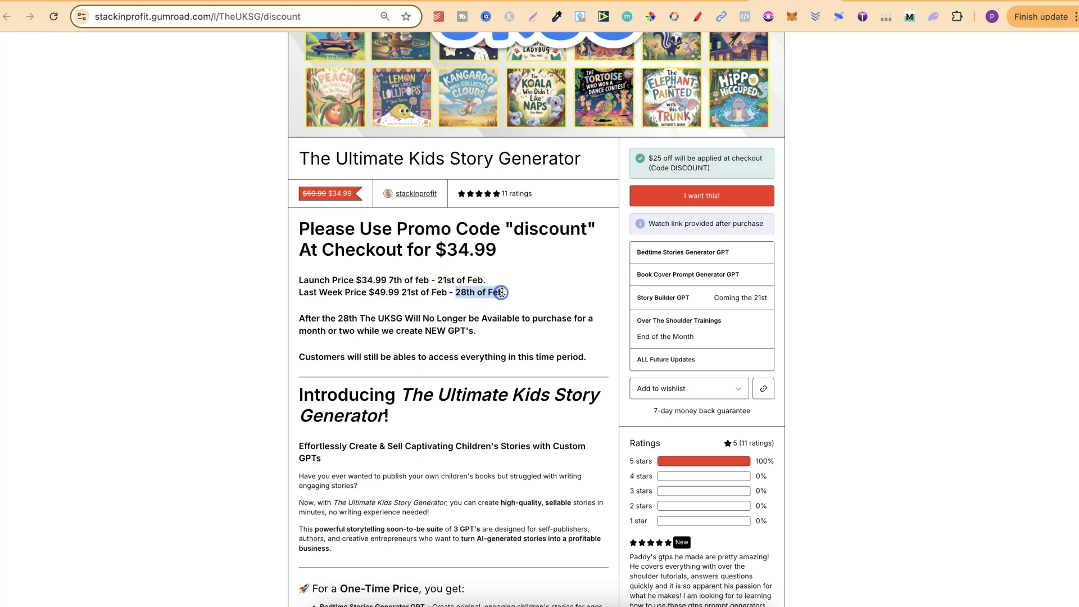
{"action": "left_click_drag", "start_coordinate": [406, 318], "coordinate": [535, 328]}
{"action": "scroll", "coordinate": [834, 434], "scroll_direction": "down", "scroll_amount": 6}
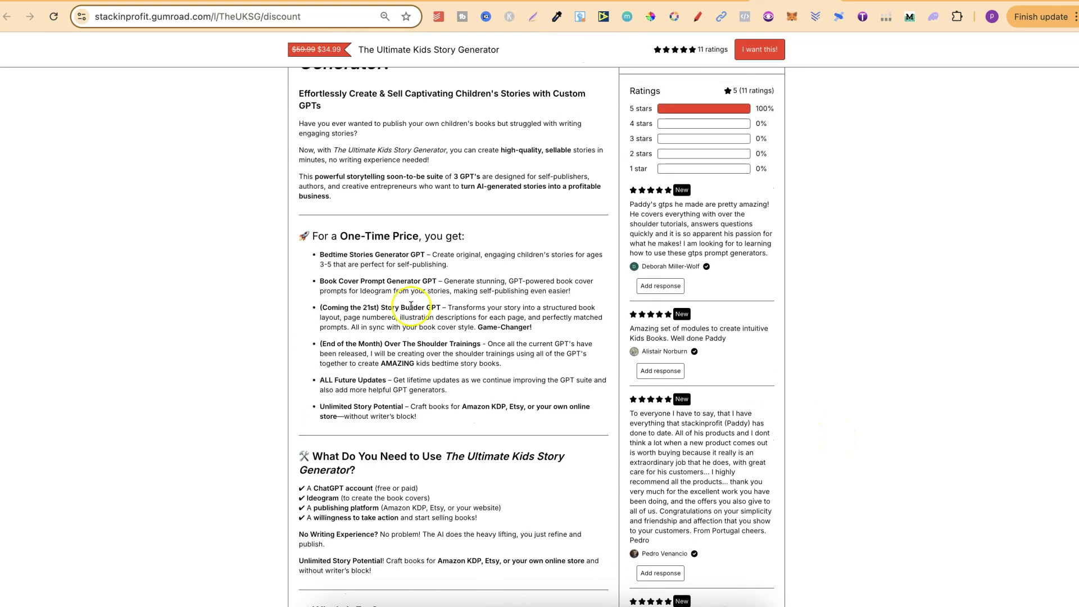
{"action": "left_click", "coordinate": [425, 256]}
{"action": "left_click_drag", "start_coordinate": [425, 256], "coordinate": [319, 255]}
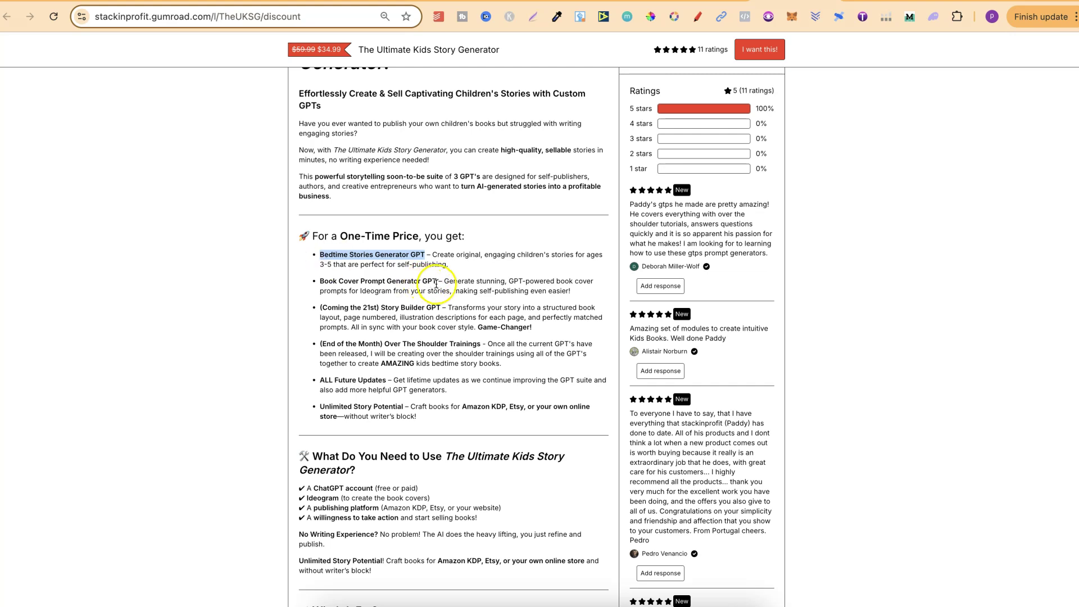
{"action": "left_click_drag", "start_coordinate": [437, 281], "coordinate": [318, 281]}
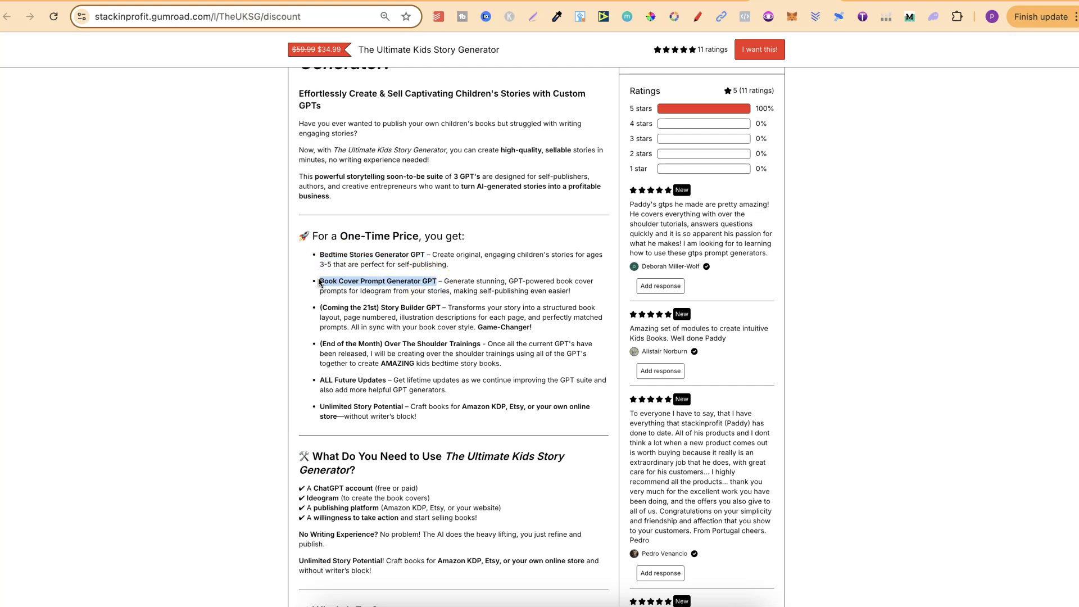
{"action": "left_click_drag", "start_coordinate": [441, 308], "coordinate": [392, 310]}
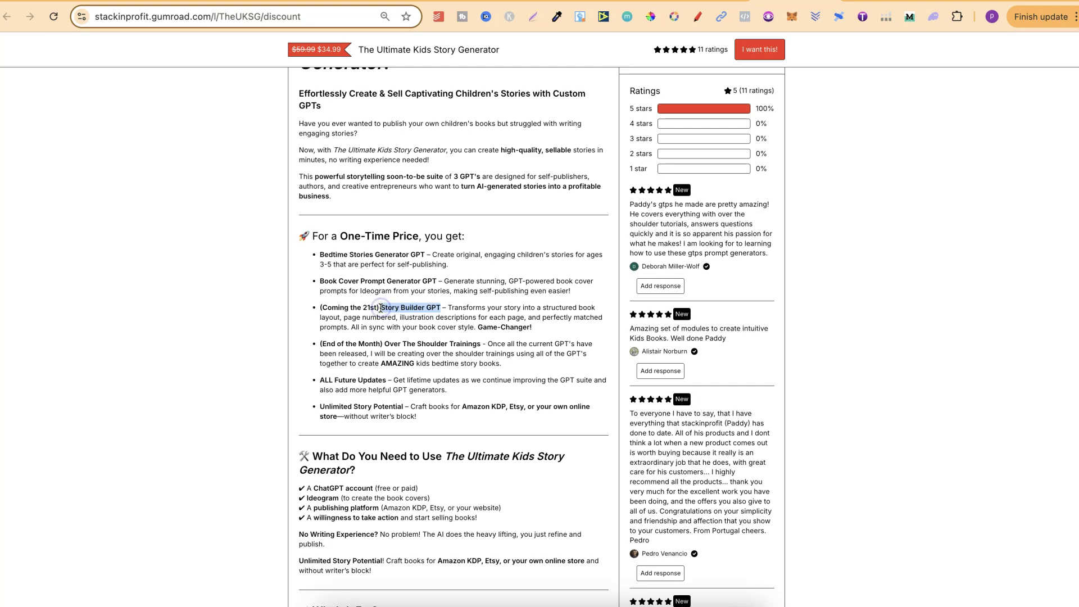
{"action": "left_click", "coordinate": [505, 369]}
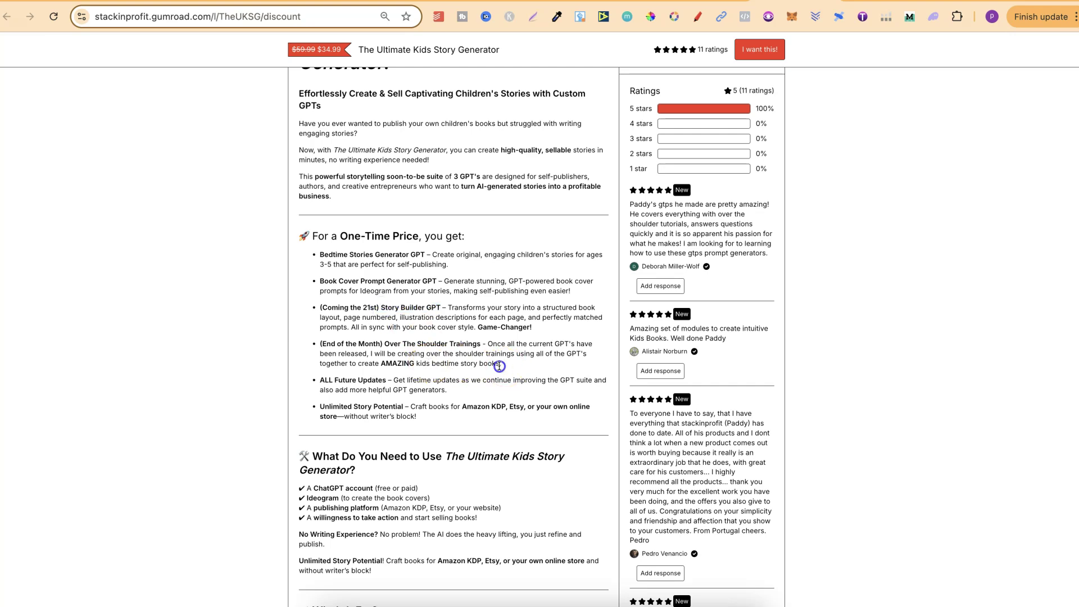
{"action": "left_click_drag", "start_coordinate": [496, 365], "coordinate": [402, 344]}
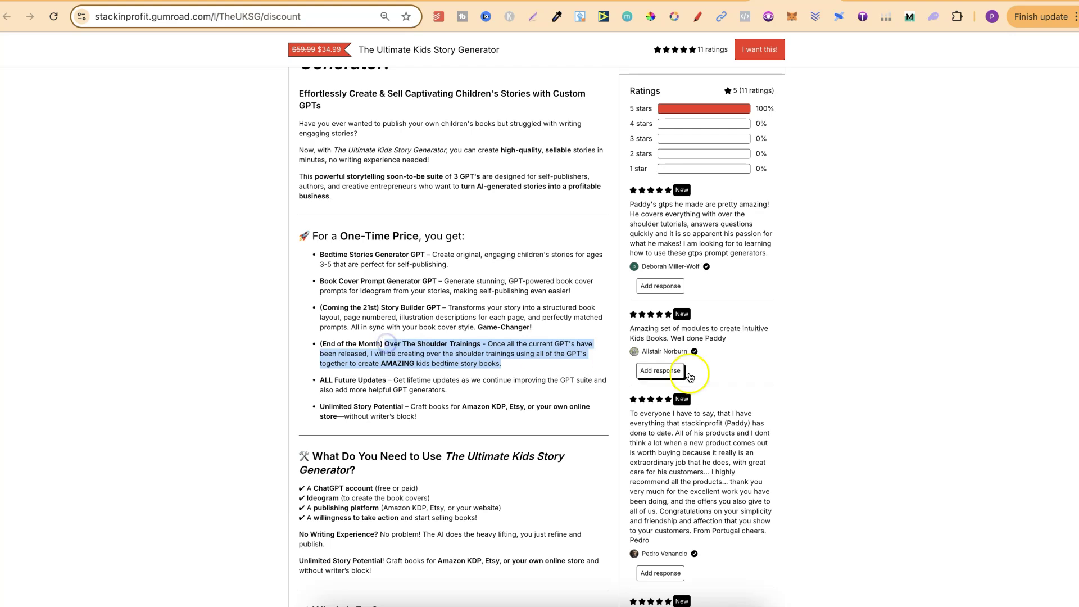
{"action": "left_click", "coordinate": [817, 411]}
{"action": "scroll", "coordinate": [818, 411], "scroll_direction": "down", "scroll_amount": 3}
{"action": "scroll", "coordinate": [818, 412], "scroll_direction": "down", "scroll_amount": 6}
{"action": "scroll", "coordinate": [818, 410], "scroll_direction": "up", "scroll_amount": 15}
In the Short Stories Generator chat, paste the pet bedtime-story brainstorm prompt, changing 'for' to 'around'.
{"action": "left_click", "coordinate": [631, 48]}
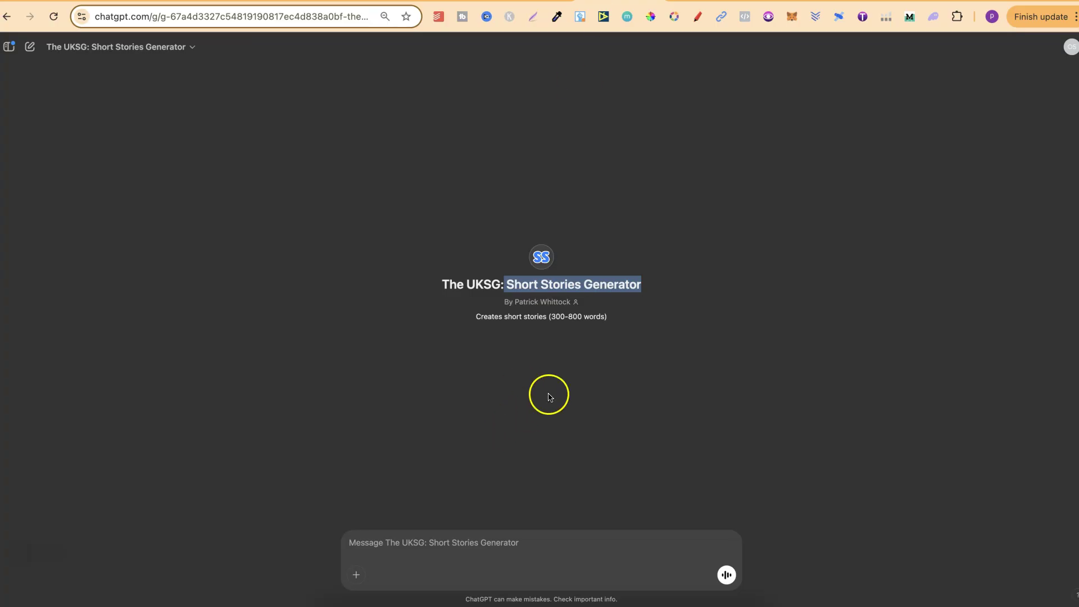
{"action": "left_click", "coordinate": [549, 397]}
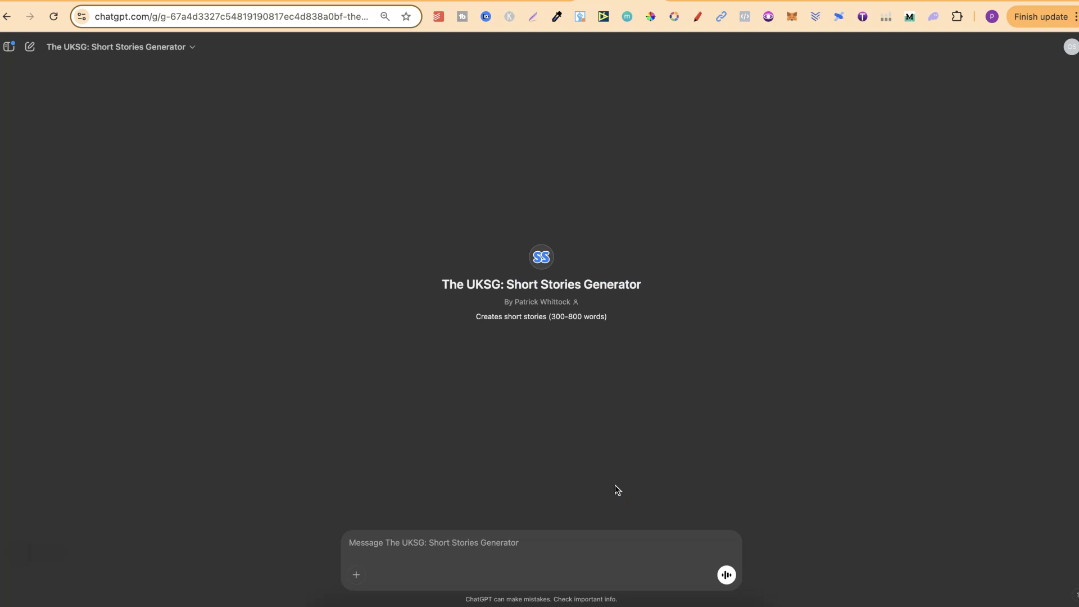
{"action": "left_click", "coordinate": [615, 484]}
{"action": "left_click", "coordinate": [477, 542]}
{"action": "left_click", "coordinate": [378, 543]}
{"action": "left_click", "coordinate": [421, 539]}
{"action": "left_click", "coordinate": [418, 545]}
{"action": "type", "text": "let's brain storm some fun, exciting and unique bedtime stories for pets"}
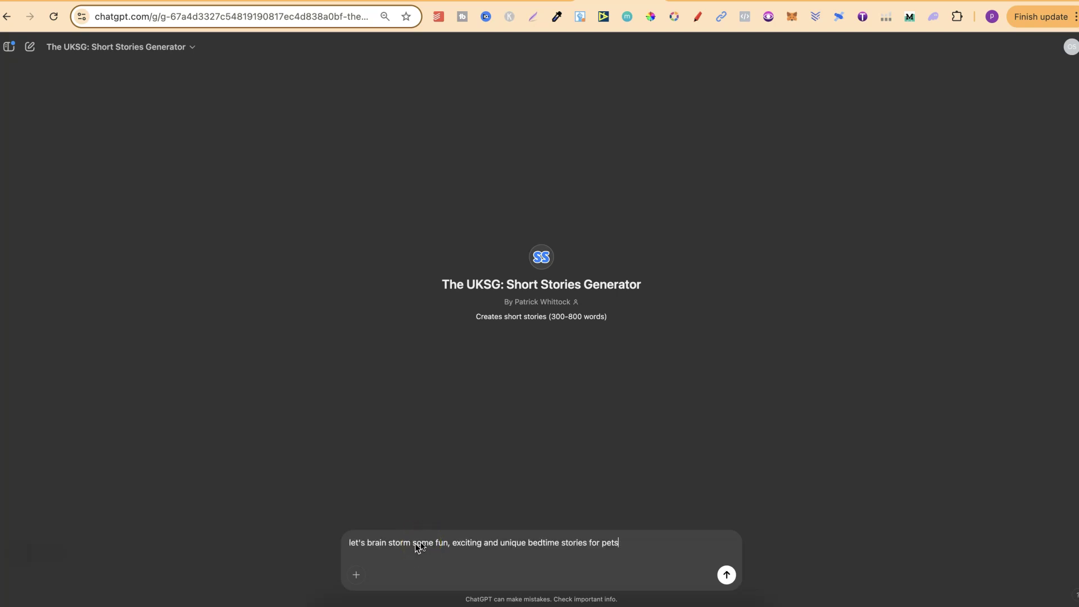
{"action": "left_click", "coordinate": [593, 542]}
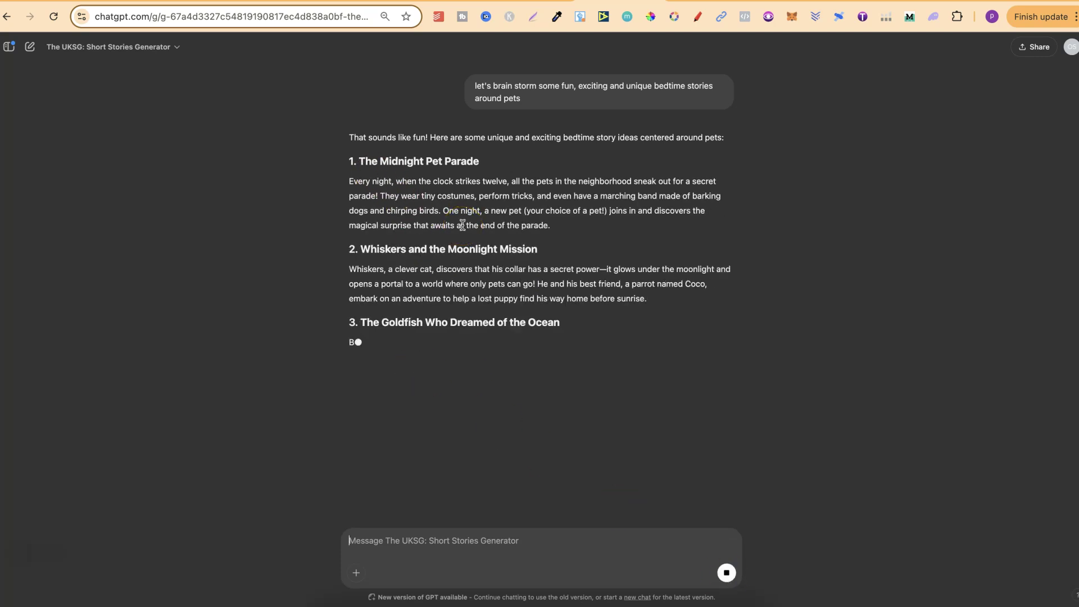
Skim the first pet story ideas, highlighting The Midnight Pet Parade and the goldfish story titles.
{"action": "left_click_drag", "start_coordinate": [359, 161], "coordinate": [478, 166]}
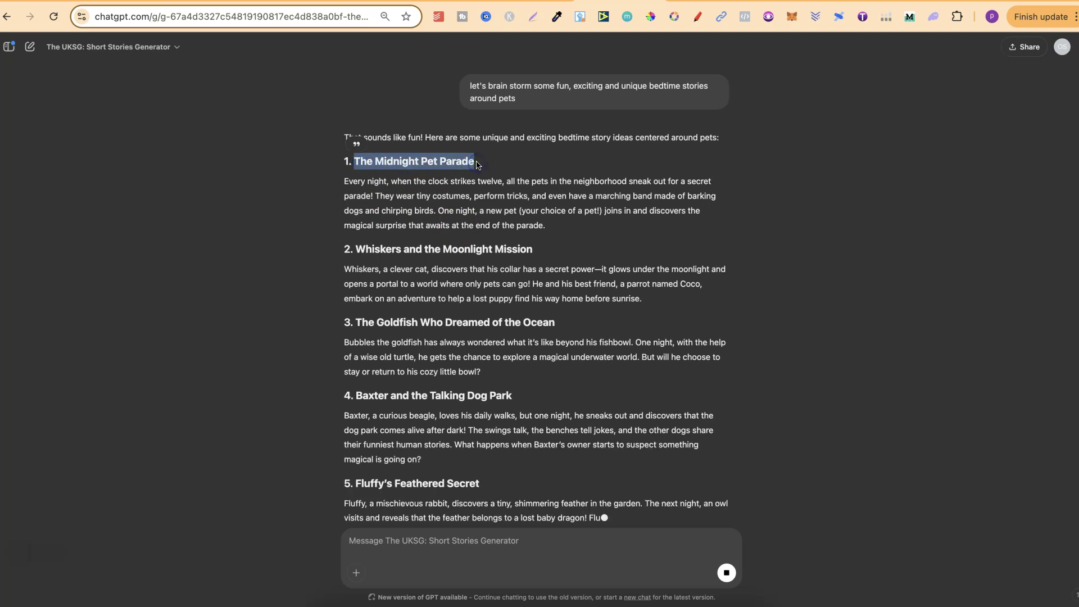
{"action": "left_click", "coordinate": [544, 228]}
{"action": "triple_click", "coordinate": [544, 228]}
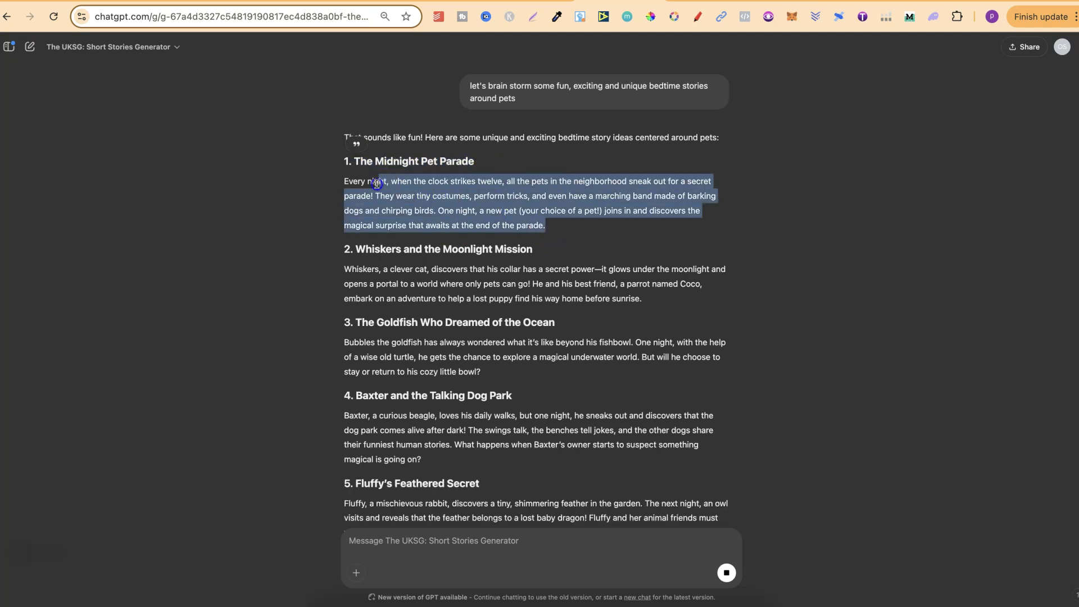
{"action": "left_click", "coordinate": [559, 234]}
{"action": "left_click_drag", "start_coordinate": [354, 161], "coordinate": [473, 160]}
{"action": "scroll", "coordinate": [590, 308], "scroll_direction": "down", "scroll_amount": 3}
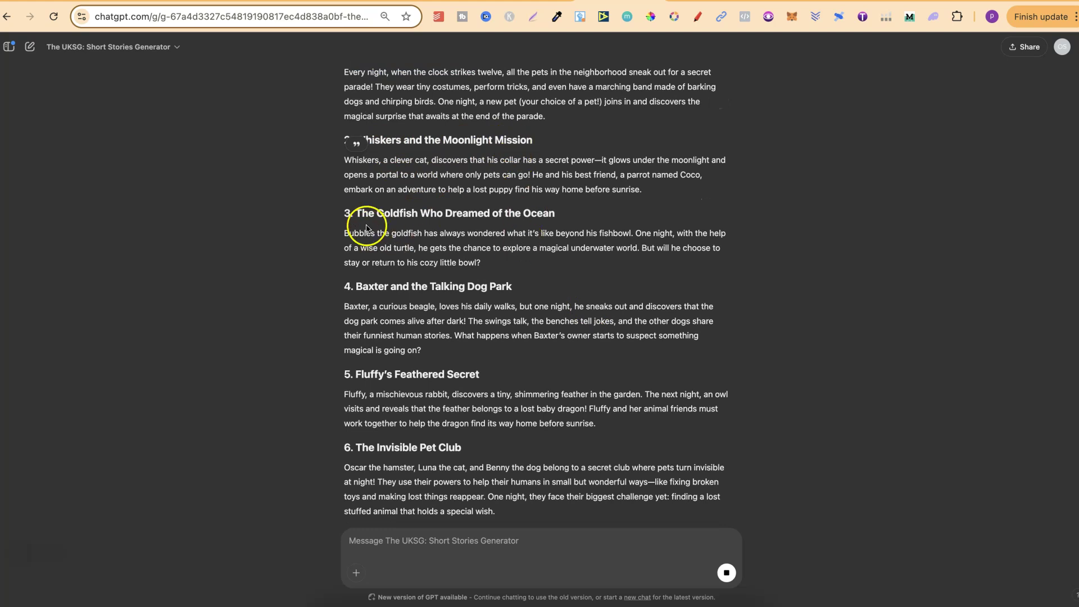
{"action": "left_click_drag", "start_coordinate": [362, 214], "coordinate": [557, 219]}
{"action": "scroll", "coordinate": [540, 322], "scroll_direction": "down", "scroll_amount": 2}
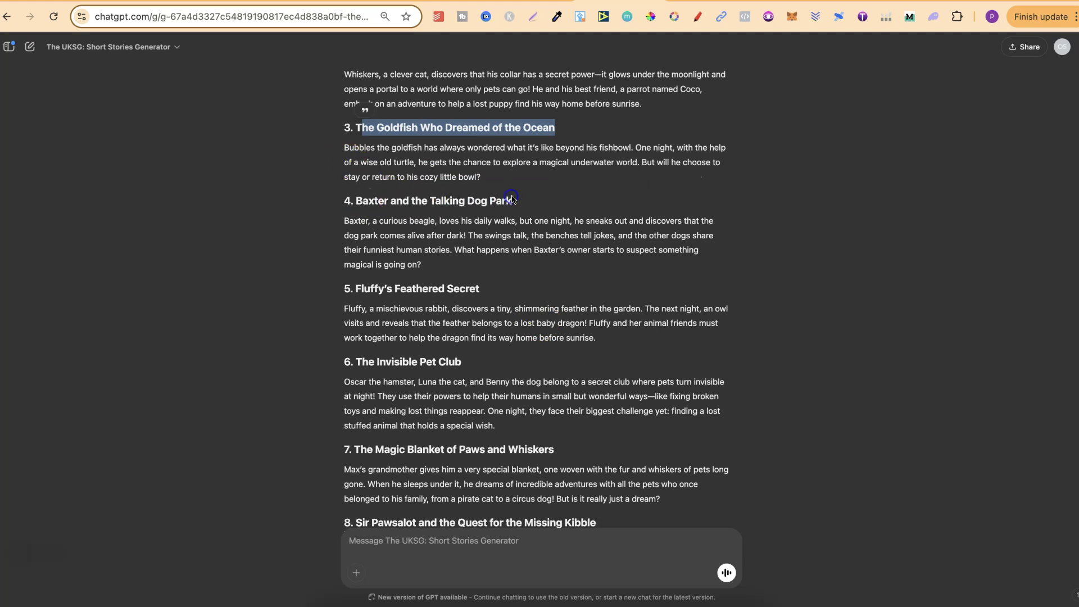
{"action": "scroll", "coordinate": [392, 170], "scroll_direction": "down", "scroll_amount": 3}
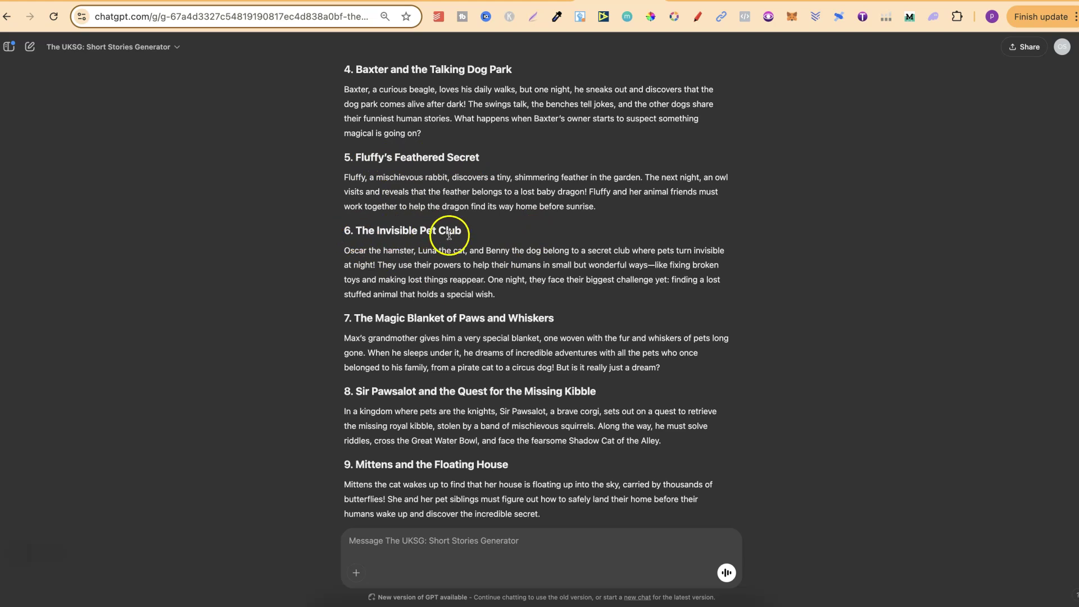
{"action": "scroll", "coordinate": [543, 358], "scroll_direction": "down", "scroll_amount": 1}
{"action": "scroll", "coordinate": [543, 358], "scroll_direction": "down", "scroll_amount": 2}
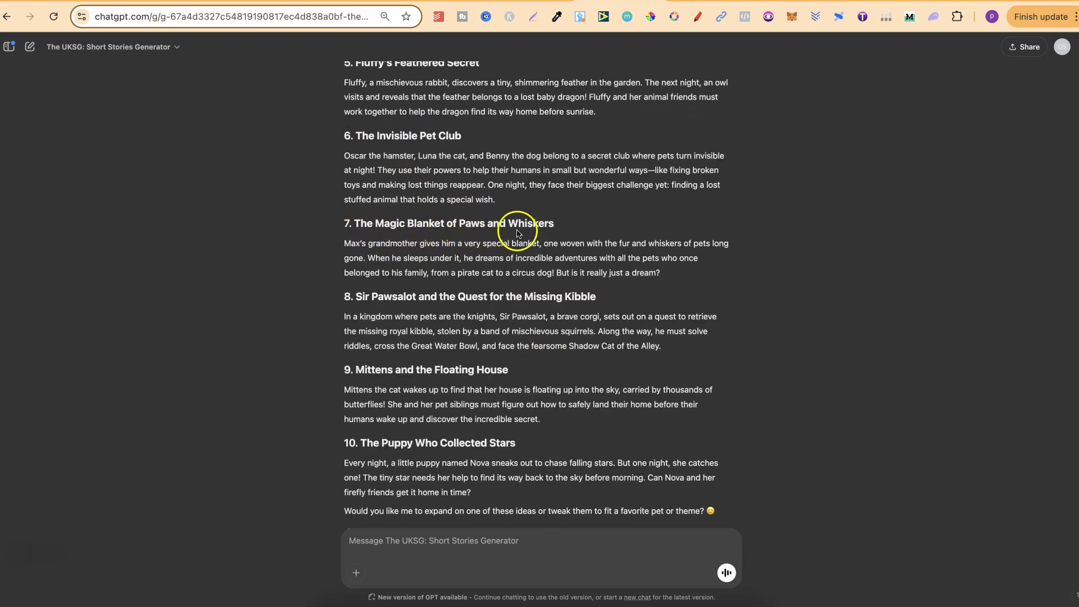
Scan the later titles and select story 10, The Puppy Who Collected Stars, with its description.
{"action": "left_click_drag", "start_coordinate": [555, 228], "coordinate": [353, 224]}
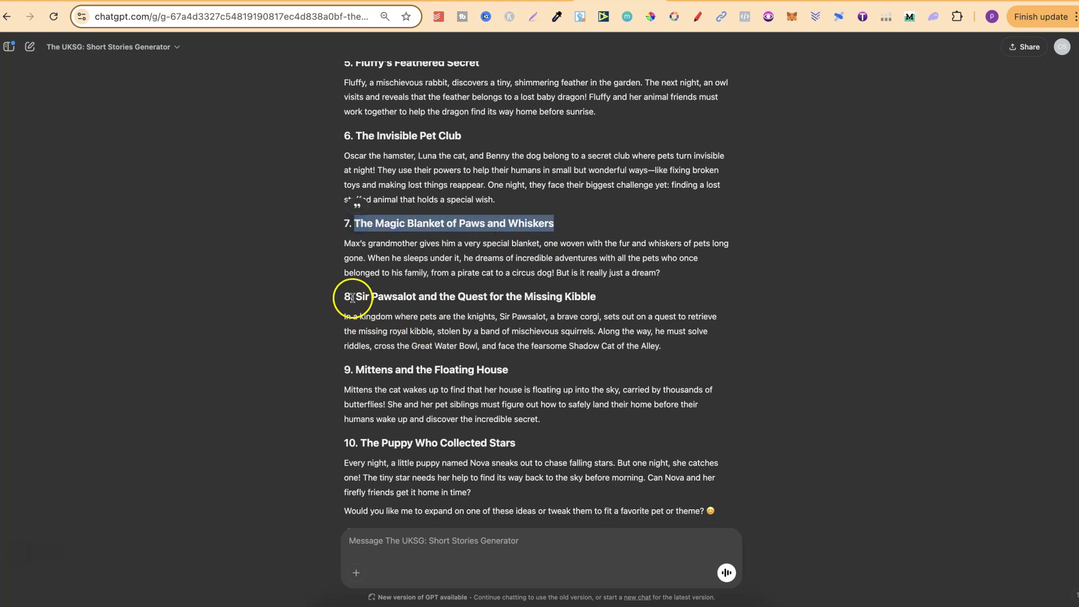
{"action": "left_click_drag", "start_coordinate": [353, 297], "coordinate": [583, 299]}
{"action": "scroll", "coordinate": [652, 364], "scroll_direction": "down", "scroll_amount": 2}
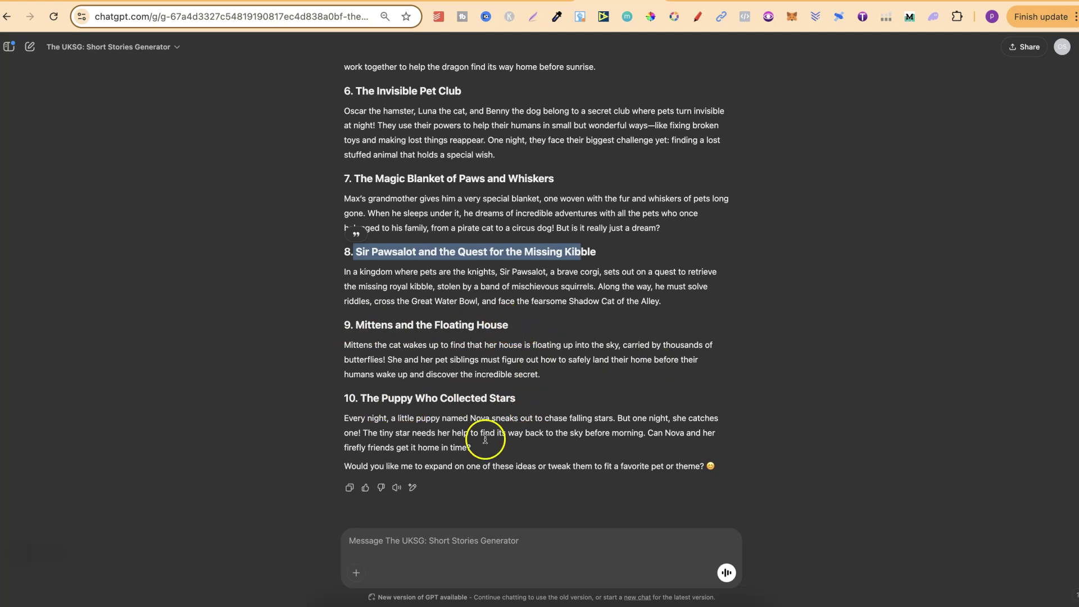
{"action": "left_click_drag", "start_coordinate": [473, 450], "coordinate": [364, 381]}
Quote story 10 and ask for more similar ideas, making them unique.
{"action": "left_click", "coordinate": [363, 381]}
{"action": "left_click", "coordinate": [472, 548]}
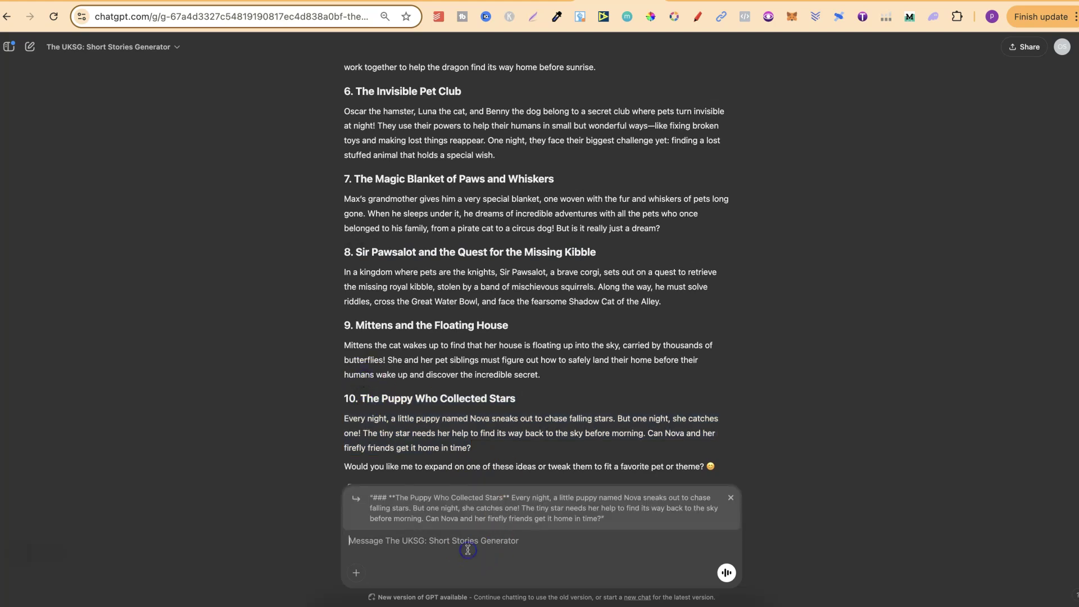
{"action": "type", "text": "more similar ideas to this and make them unique"}
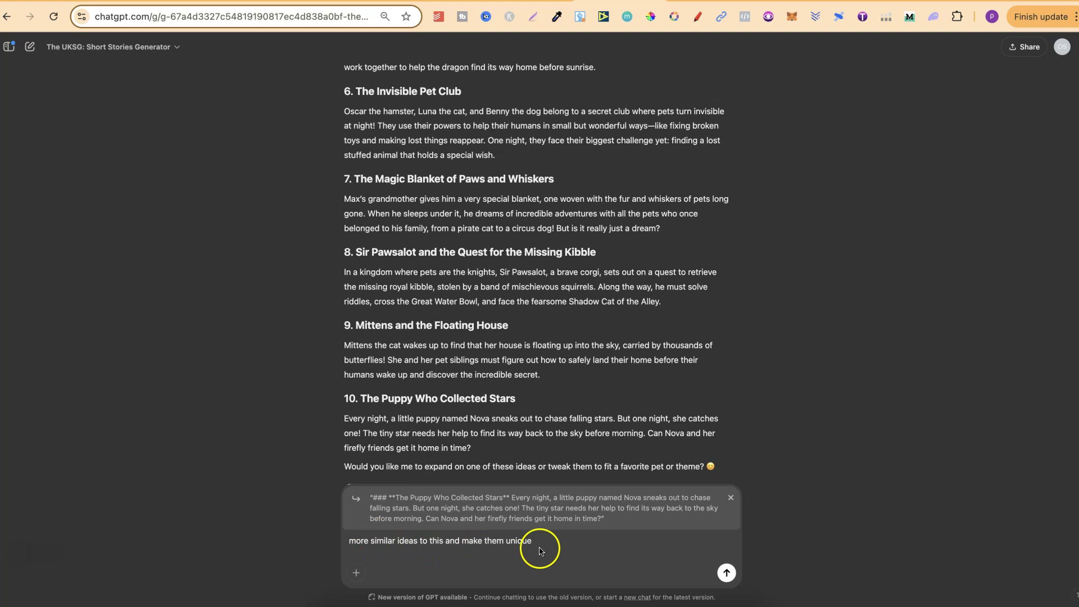
{"action": "left_click", "coordinate": [727, 572]}
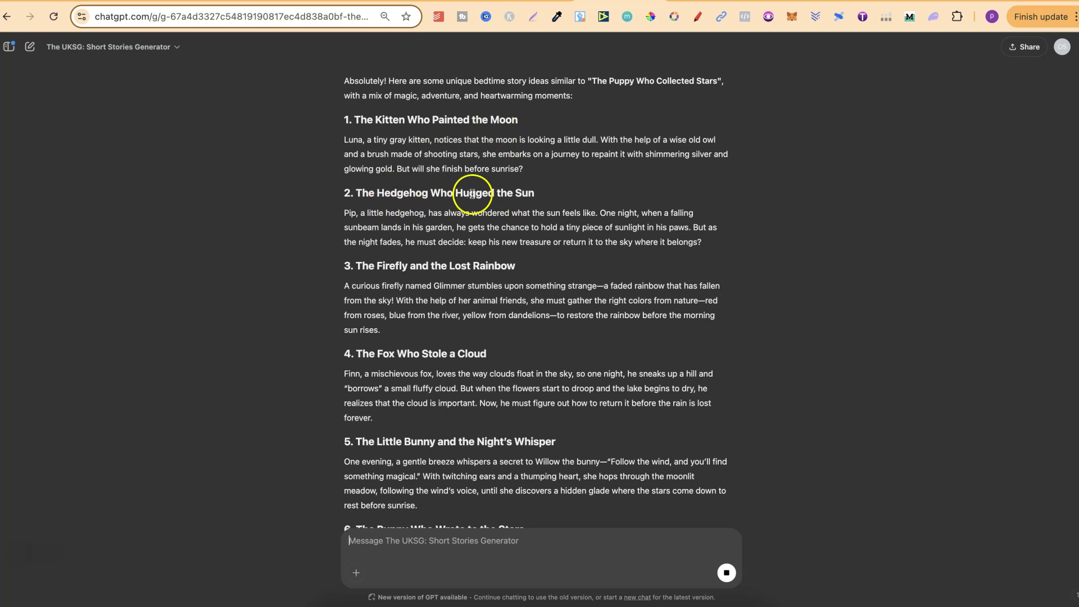
Review the new ideas, from The Hedgehog Who Hugged the Sun to the Little Bunny story.
{"action": "left_click_drag", "start_coordinate": [534, 193], "coordinate": [360, 194]}
{"action": "left_click_drag", "start_coordinate": [369, 266], "coordinate": [495, 268]}
{"action": "scroll", "coordinate": [525, 373], "scroll_direction": "down", "scroll_amount": 2}
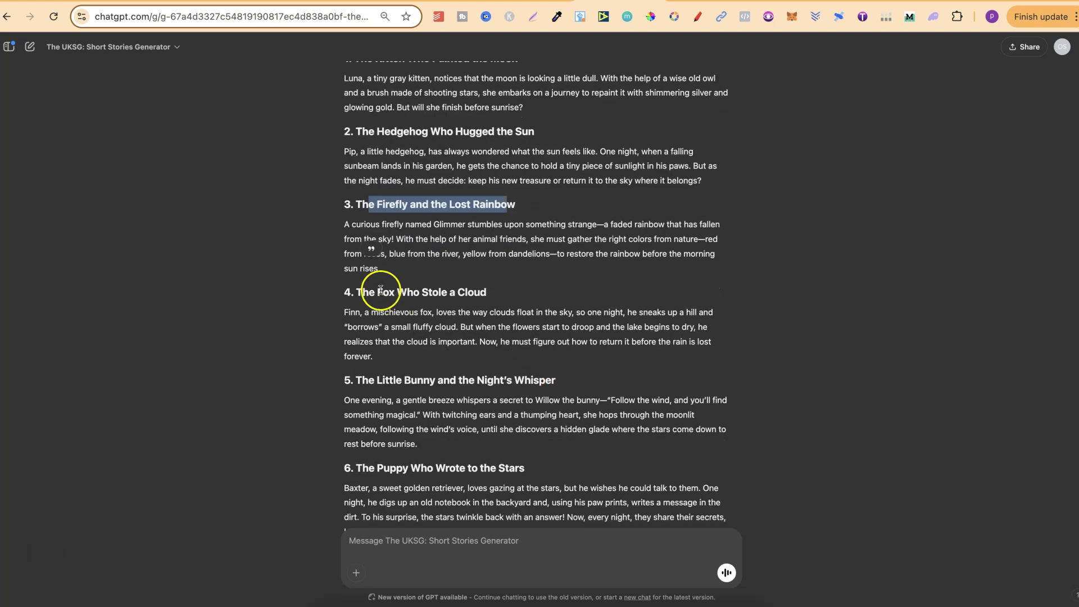
{"action": "left_click_drag", "start_coordinate": [383, 292], "coordinate": [487, 292]}
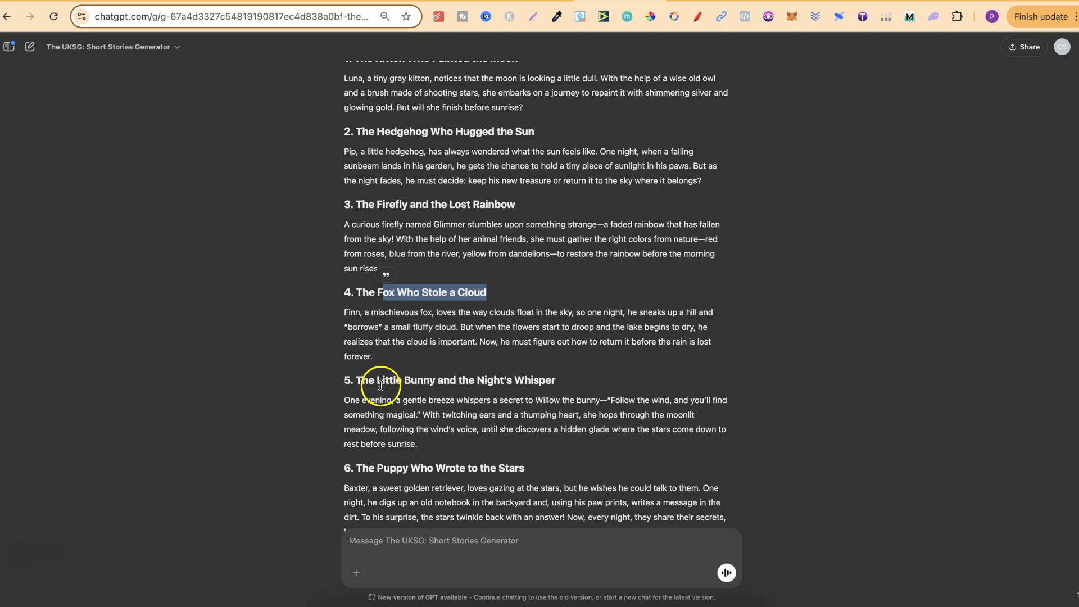
{"action": "left_click_drag", "start_coordinate": [380, 385], "coordinate": [565, 385]}
{"action": "scroll", "coordinate": [571, 384], "scroll_direction": "down", "scroll_amount": 3}
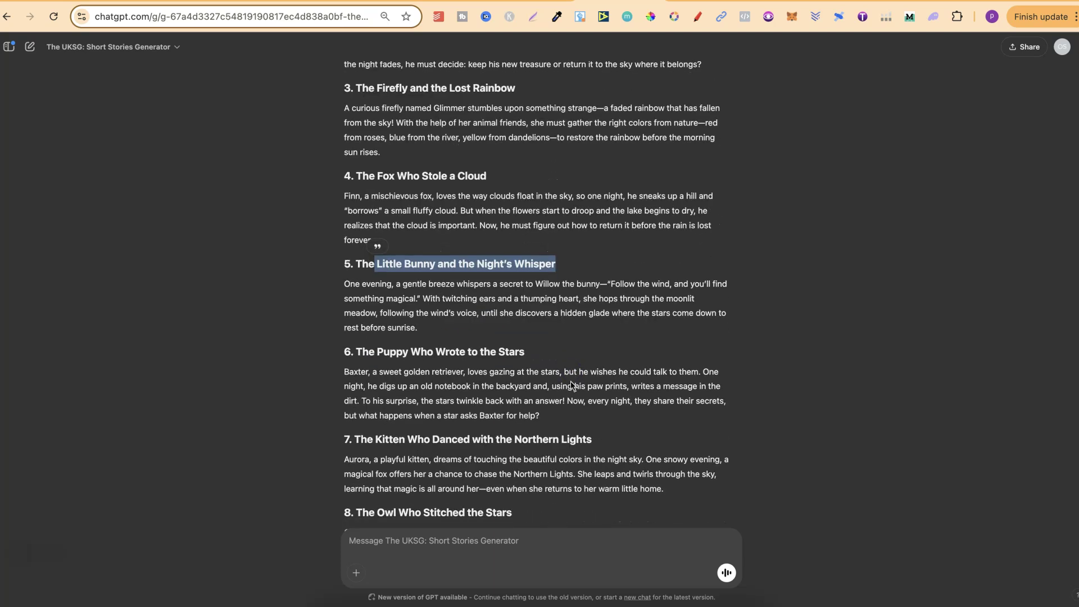
{"action": "left_click_drag", "start_coordinate": [384, 351], "coordinate": [544, 348]}
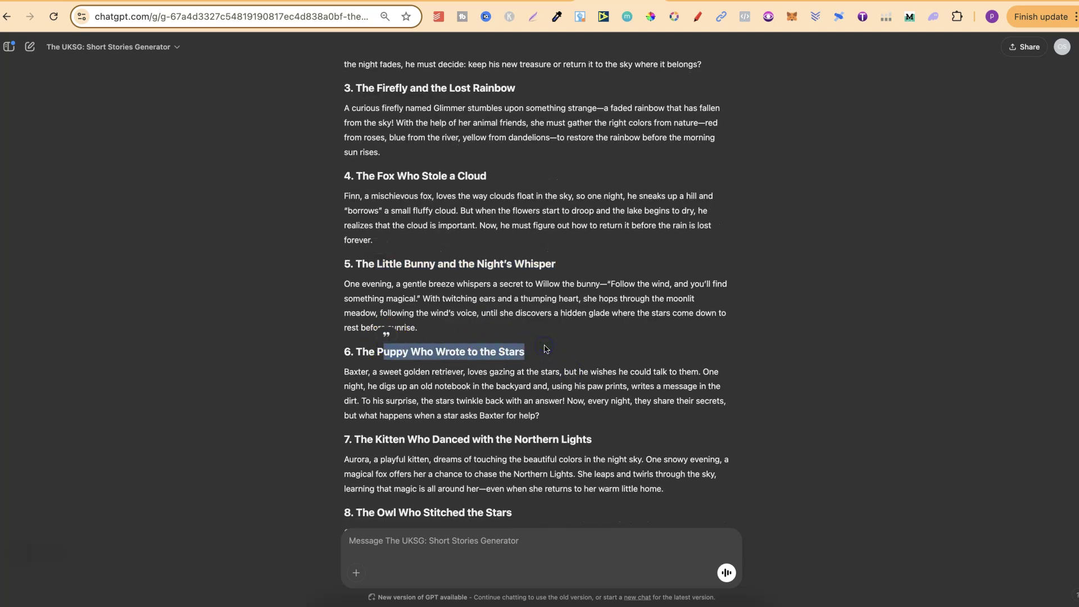
Continue through the Northern Lights kitten, Owl Who Stitched the Stars and Squirrel Who Gathered Moonbeams ideas.
{"action": "scroll", "coordinate": [590, 409], "scroll_direction": "down", "scroll_amount": 3}
{"action": "left_click", "coordinate": [407, 330]}
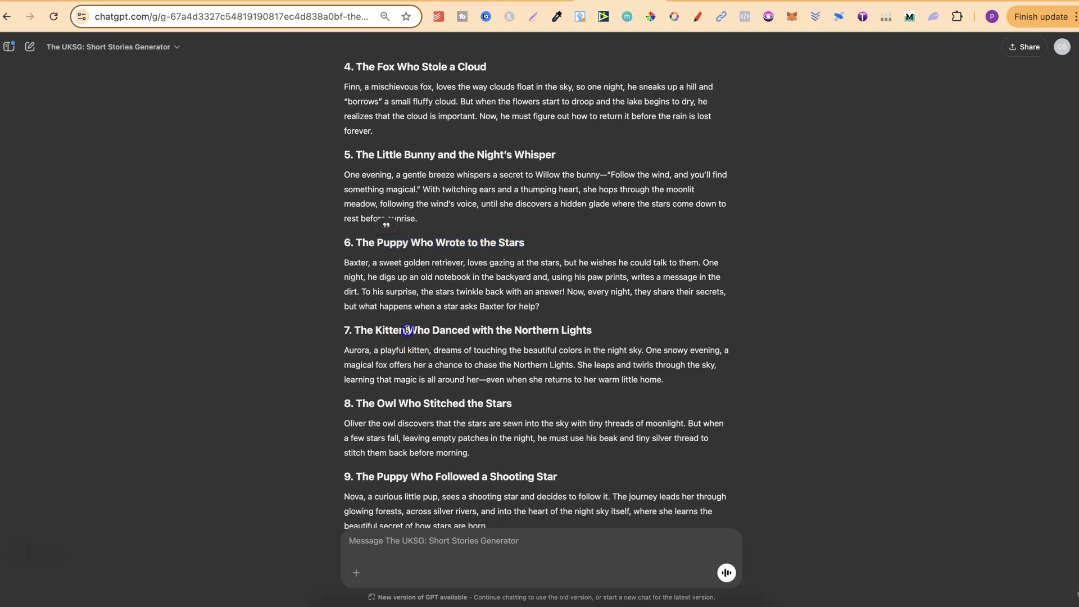
{"action": "left_click_drag", "start_coordinate": [407, 330], "coordinate": [613, 340]}
{"action": "scroll", "coordinate": [568, 426], "scroll_direction": "down", "scroll_amount": 3}
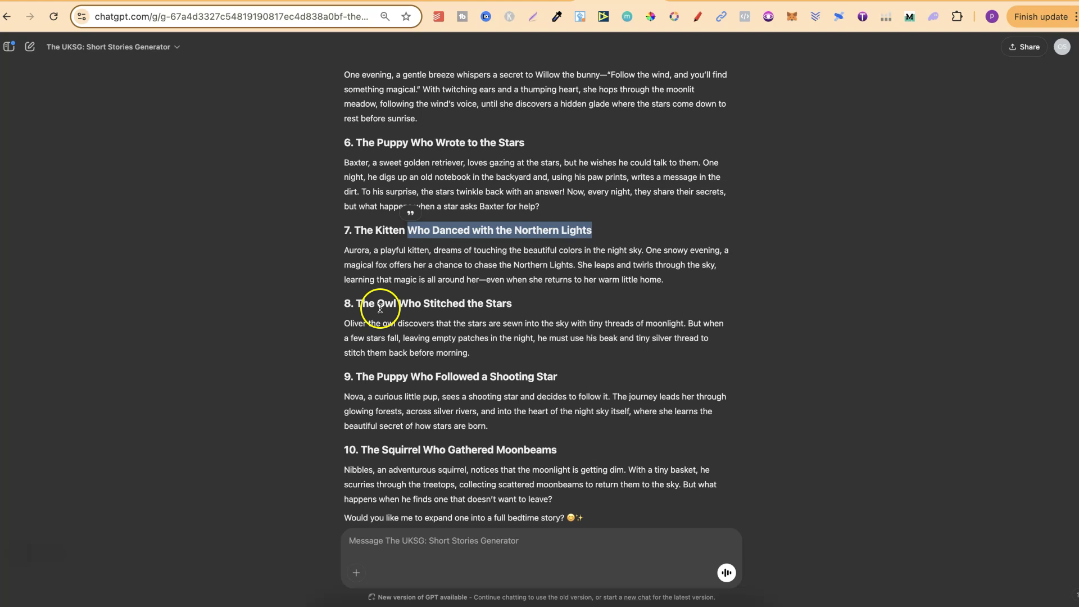
{"action": "left_click_drag", "start_coordinate": [379, 304], "coordinate": [509, 306]}
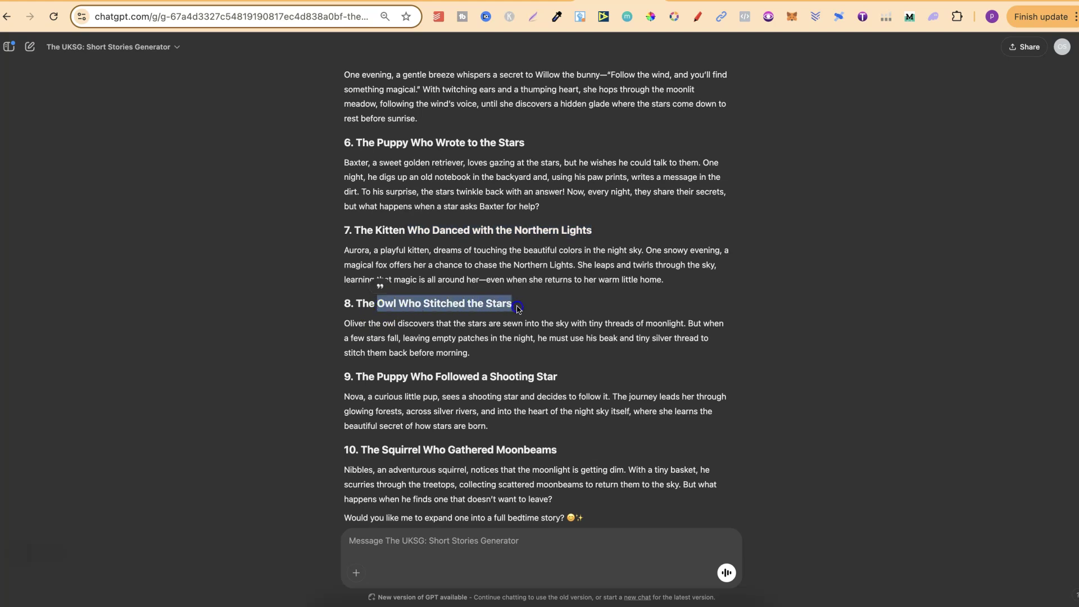
{"action": "scroll", "coordinate": [481, 386], "scroll_direction": "down", "scroll_amount": 2}
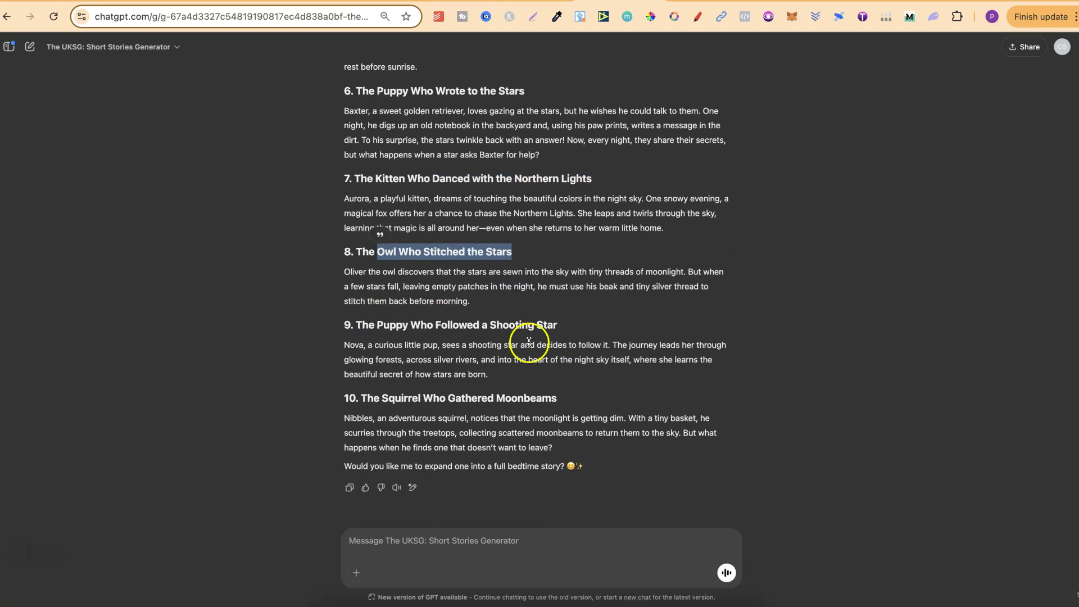
{"action": "left_click_drag", "start_coordinate": [367, 398], "coordinate": [558, 399]}
{"action": "scroll", "coordinate": [579, 405], "scroll_direction": "up", "scroll_amount": 5}
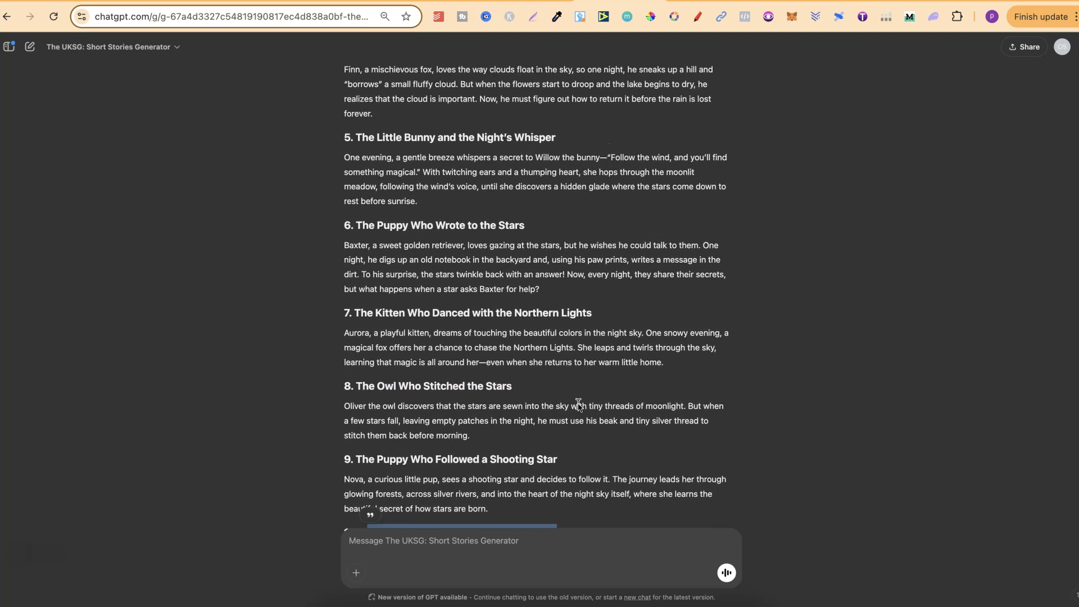
Quote The Hedgehog Who Hugged the Sun idea and ask to replace the sun with something else.
{"action": "scroll", "coordinate": [579, 404], "scroll_direction": "up", "scroll_amount": 8}
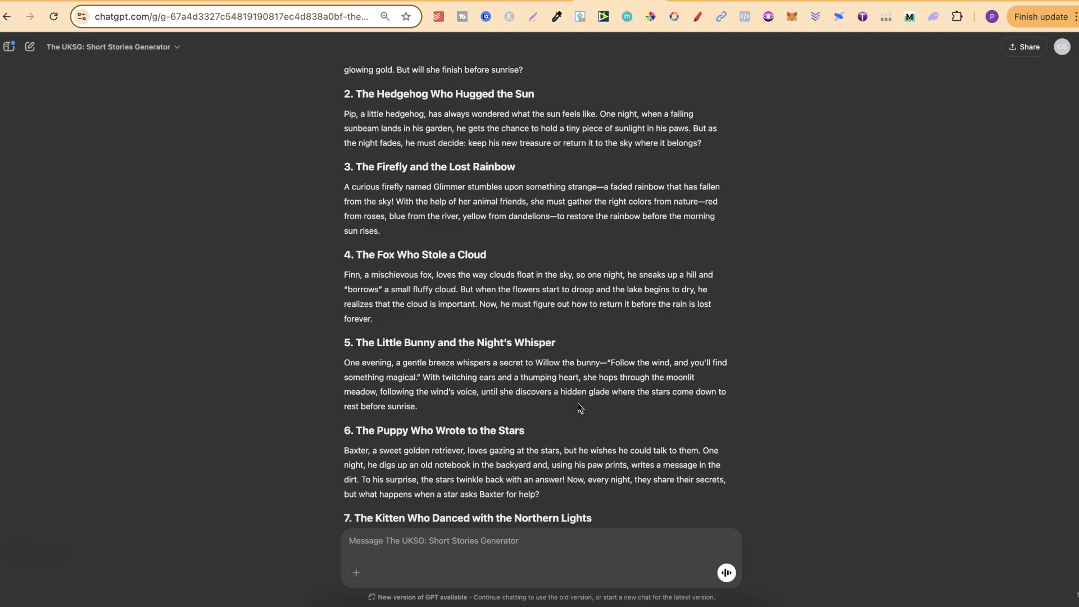
{"action": "scroll", "coordinate": [579, 406], "scroll_direction": "up", "scroll_amount": 5}
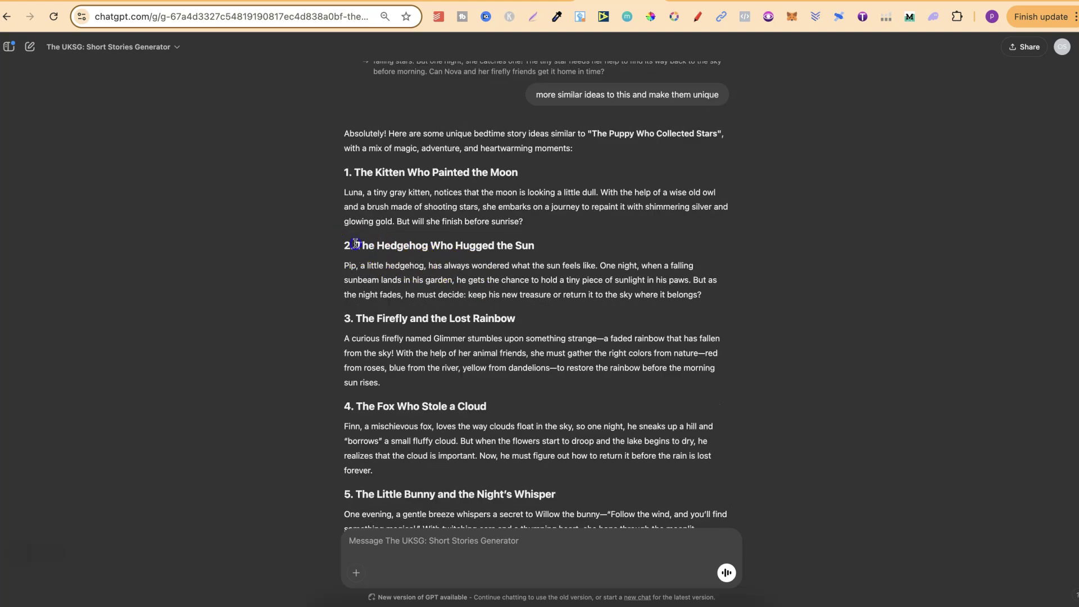
{"action": "left_click_drag", "start_coordinate": [356, 243], "coordinate": [544, 253]}
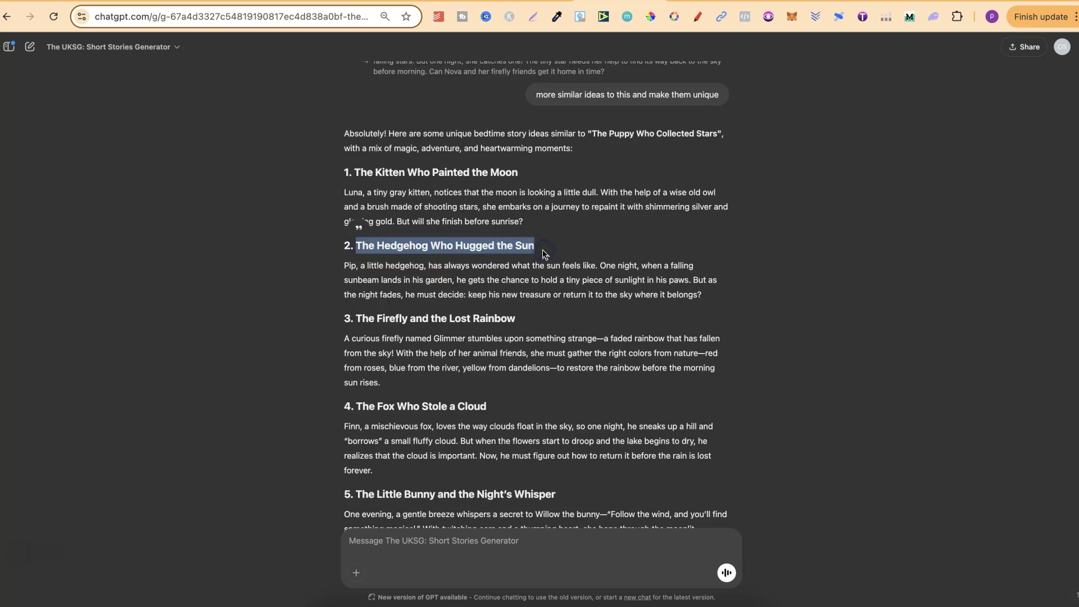
{"action": "left_click_drag", "start_coordinate": [704, 296], "coordinate": [357, 245]}
{"action": "left_click", "coordinate": [361, 234]}
{"action": "left_click", "coordinate": [480, 543]}
{"action": "type", "text": "I really like this idea but let's replace the sun with something else"}
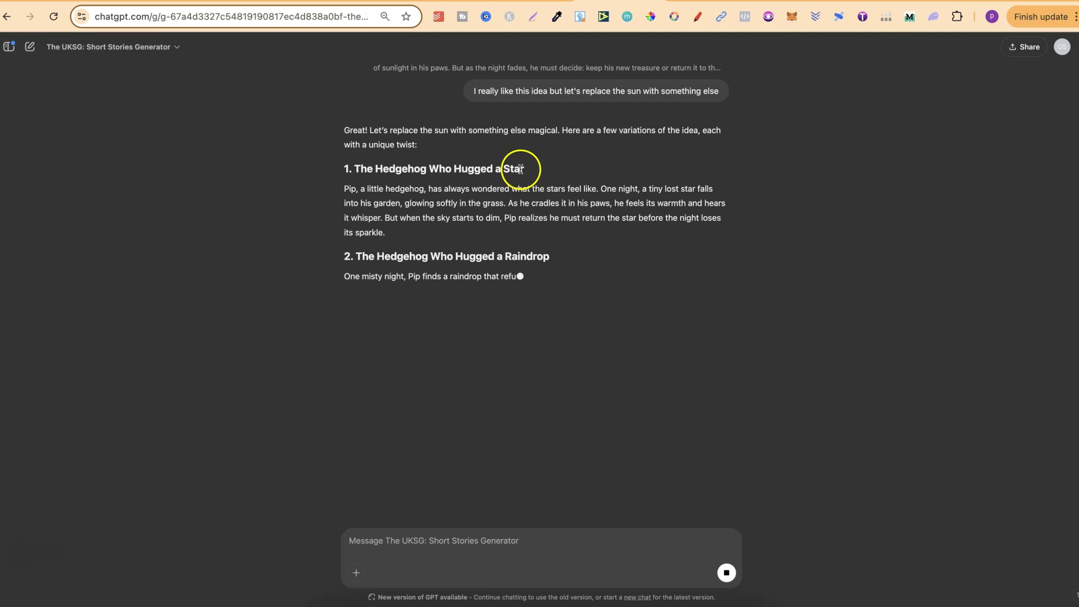
Review the five variations from raindrop to snowflake and select The Hedgehog Who Hugged a Raindrop.
{"action": "left_click_drag", "start_coordinate": [440, 257], "coordinate": [550, 257]}
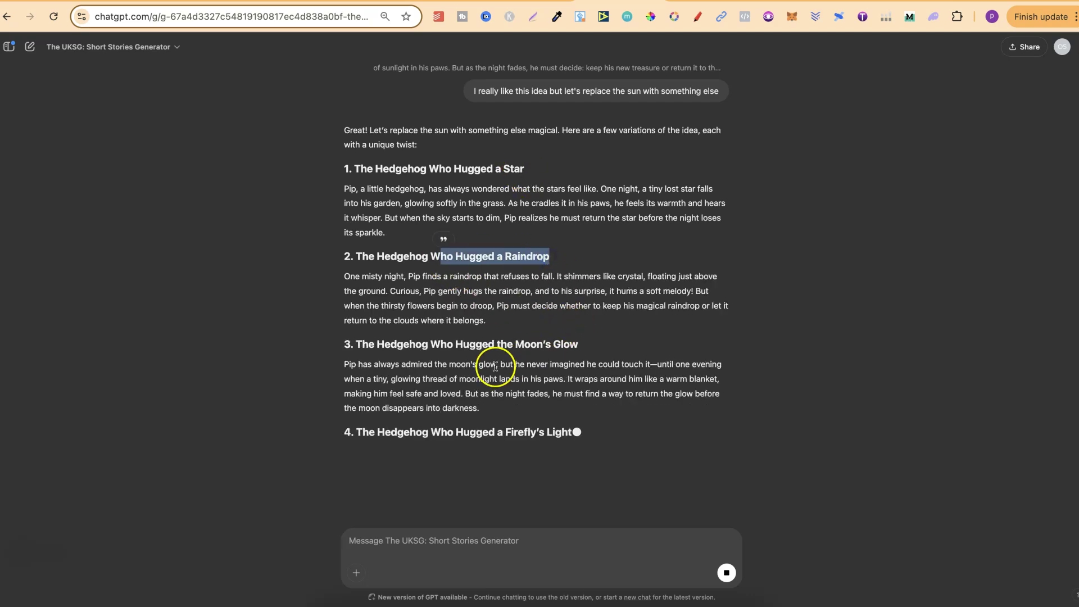
{"action": "scroll", "coordinate": [579, 426], "scroll_direction": "down", "scroll_amount": 1}
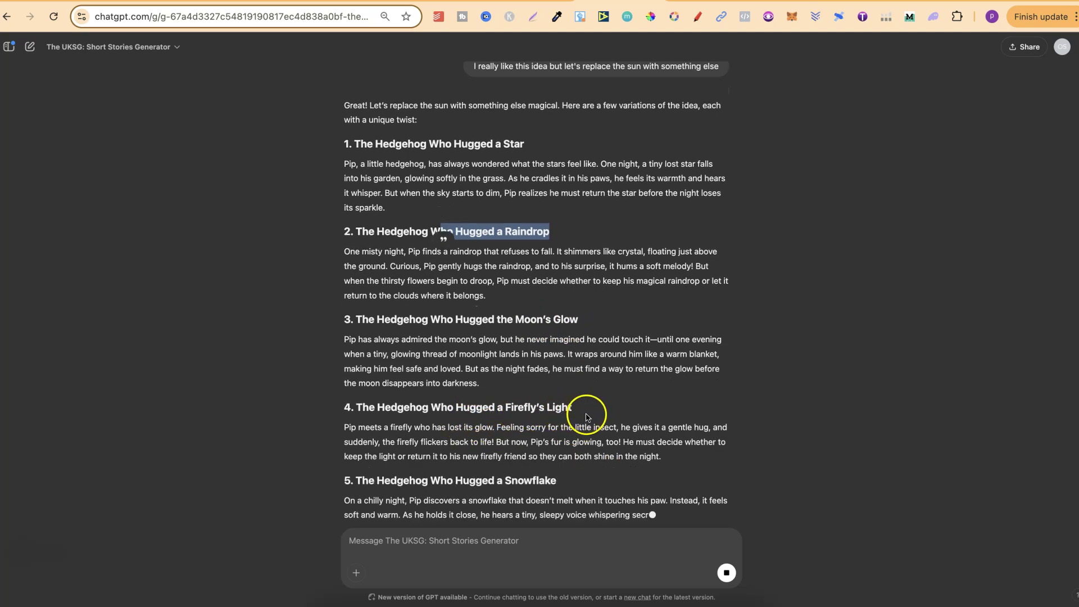
{"action": "scroll", "coordinate": [585, 414], "scroll_direction": "down", "scroll_amount": 1}
{"action": "left_click_drag", "start_coordinate": [488, 442], "coordinate": [552, 443]}
{"action": "scroll", "coordinate": [609, 450], "scroll_direction": "down", "scroll_amount": 2}
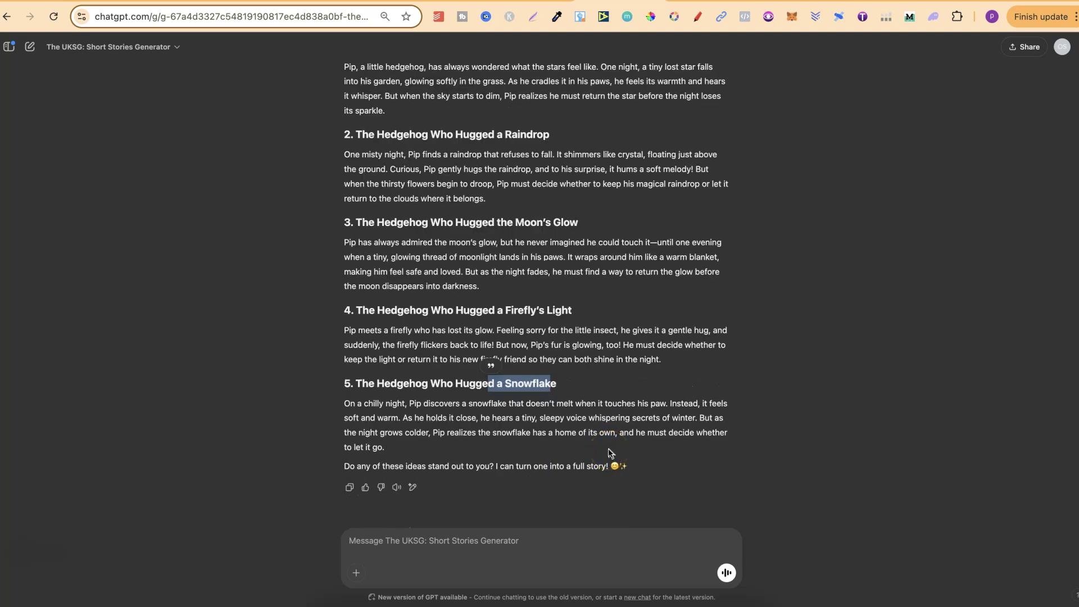
{"action": "scroll", "coordinate": [611, 452], "scroll_direction": "up", "scroll_amount": 5}
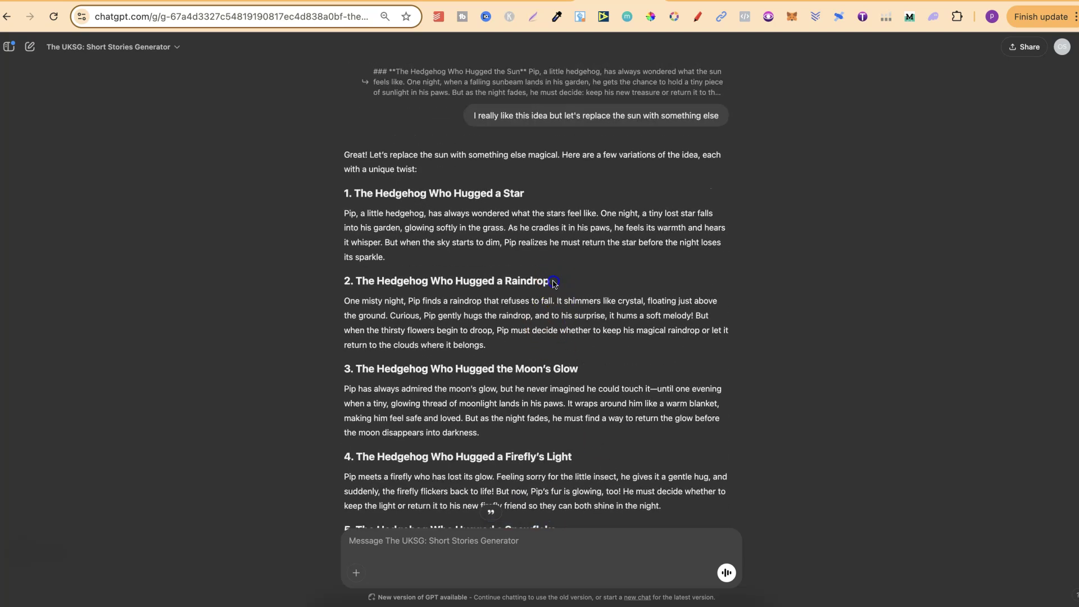
{"action": "left_click_drag", "start_coordinate": [551, 281], "coordinate": [376, 278]}
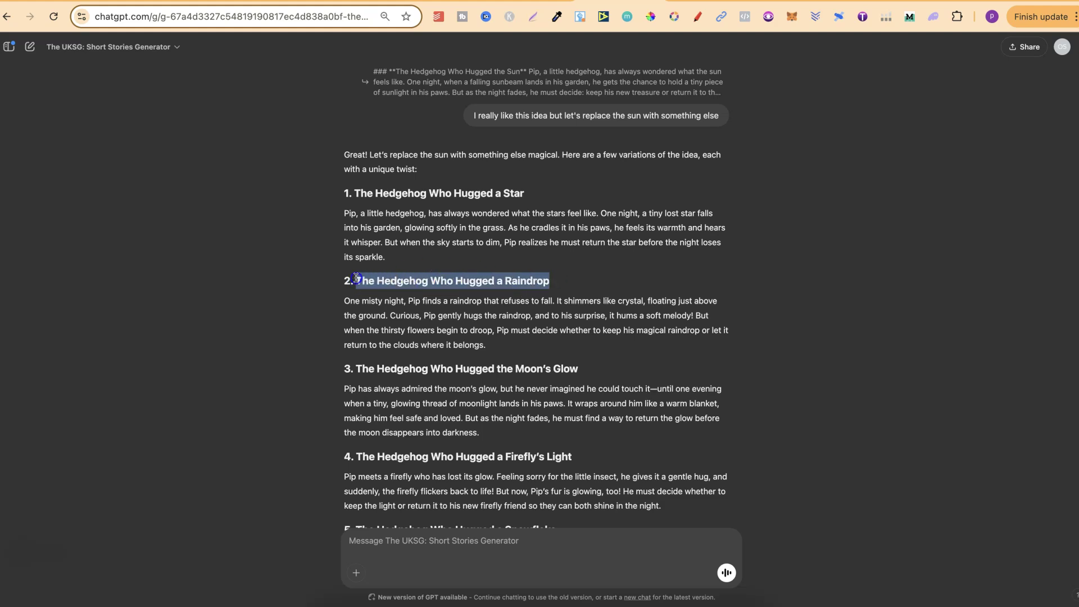
Google 'The Hedgehog Who Hugged a Raindrop' to check the title is unused, then close the search.
{"action": "right_click", "coordinate": [398, 280]}
{"action": "left_click", "coordinate": [435, 337]}
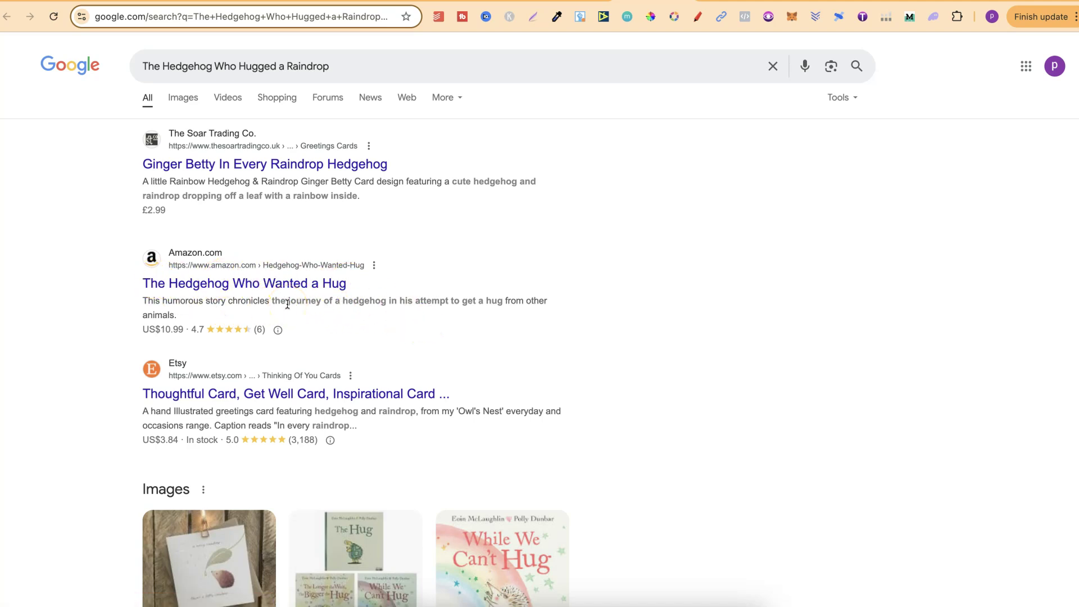
{"action": "key", "text": "super+w"}
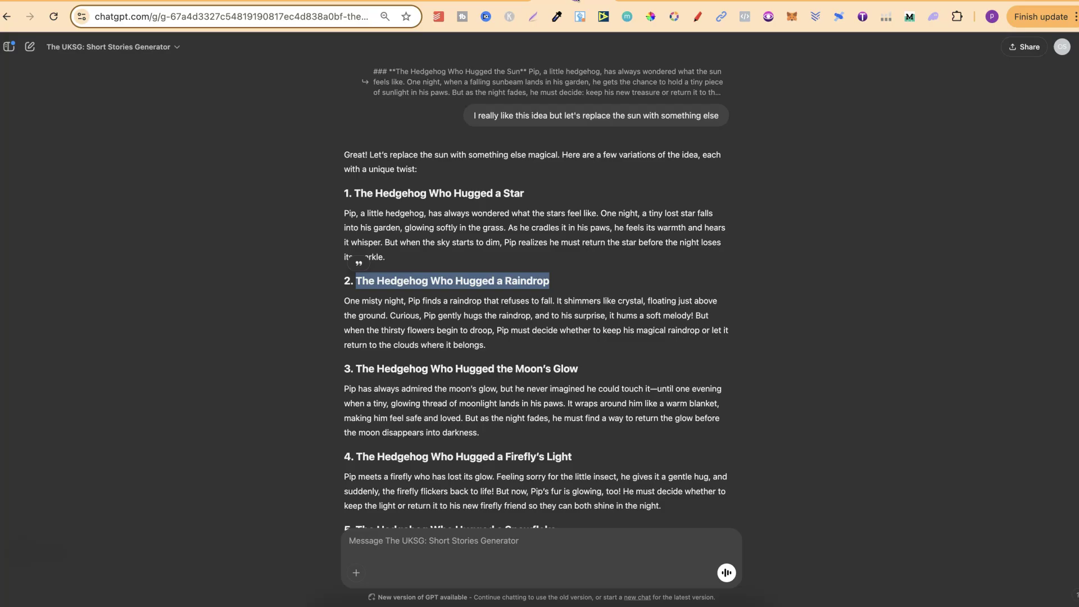
Quote the raindrop story and ask for five new hedgehog names to replace Pip.
{"action": "left_click_drag", "start_coordinate": [408, 301], "coordinate": [420, 300]}
{"action": "left_click_drag", "start_coordinate": [485, 345], "coordinate": [356, 281]}
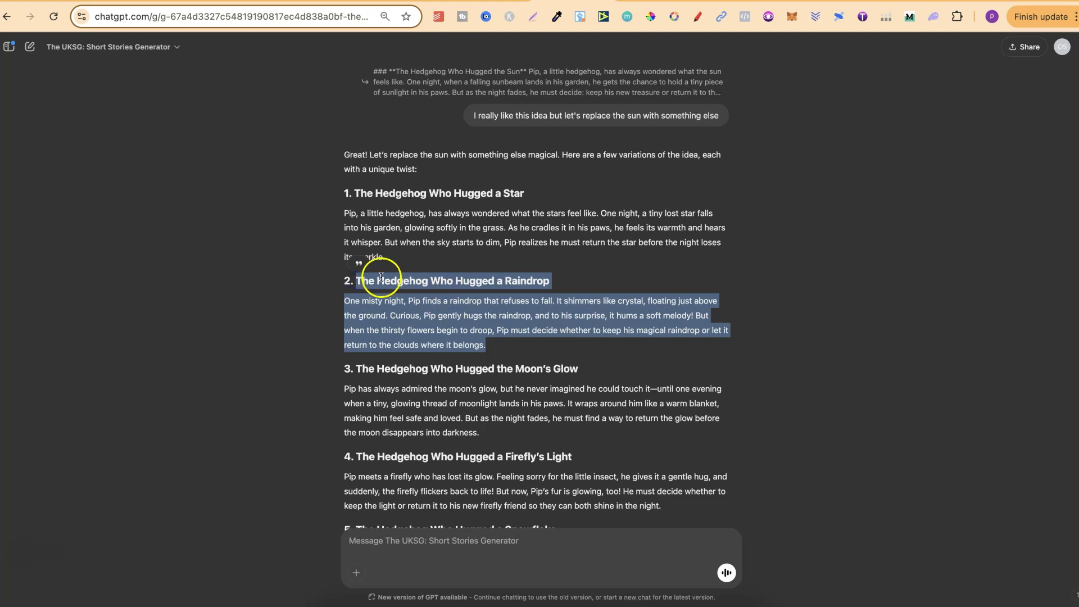
{"action": "left_click", "coordinate": [360, 262]}
{"action": "type", "text": "let"}
{"action": "type", "text": "'s brain storm new hedgehog names for this story instead of PIP. give me 5 new unique names"}
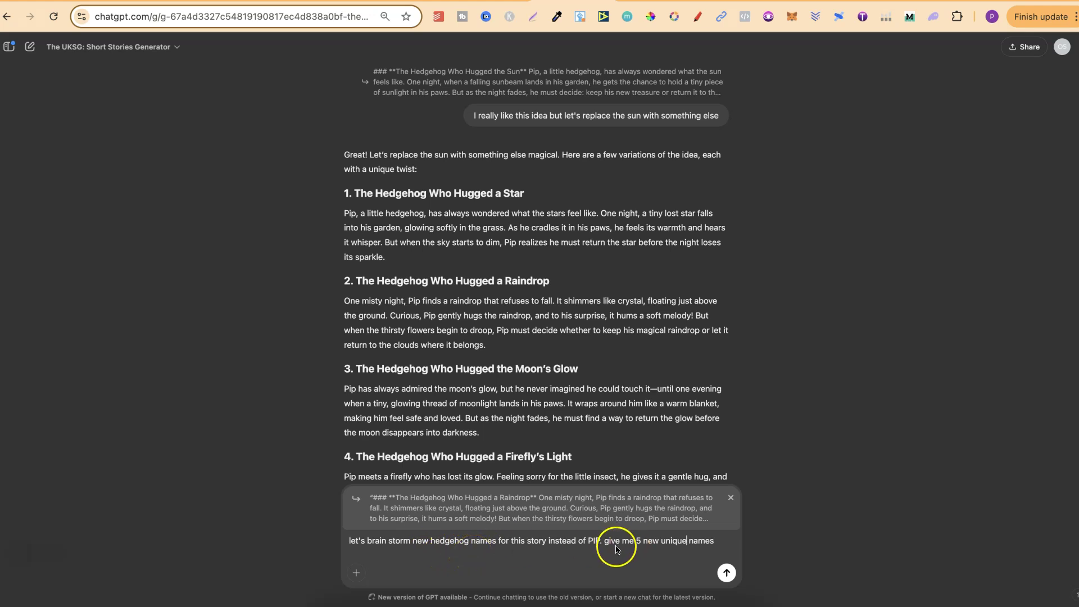
{"action": "left_click", "coordinate": [725, 571]}
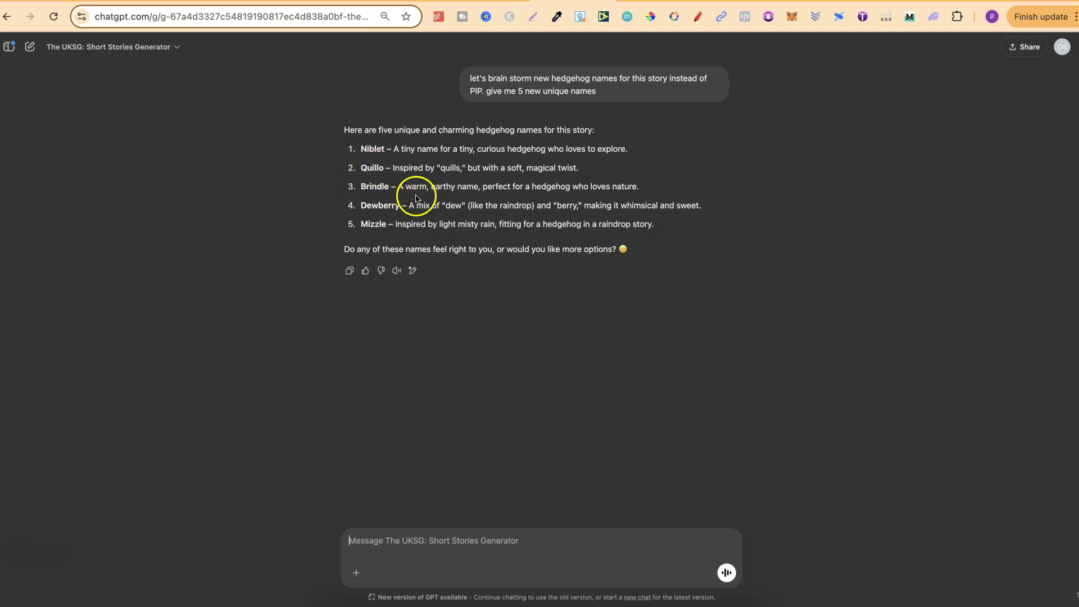
Quote the Raindrop idea and request a 300-word story with the hedgehog named Dewberry.
{"action": "double_click", "coordinate": [394, 206]}
{"action": "scroll", "coordinate": [498, 199], "scroll_direction": "up", "scroll_amount": 15}
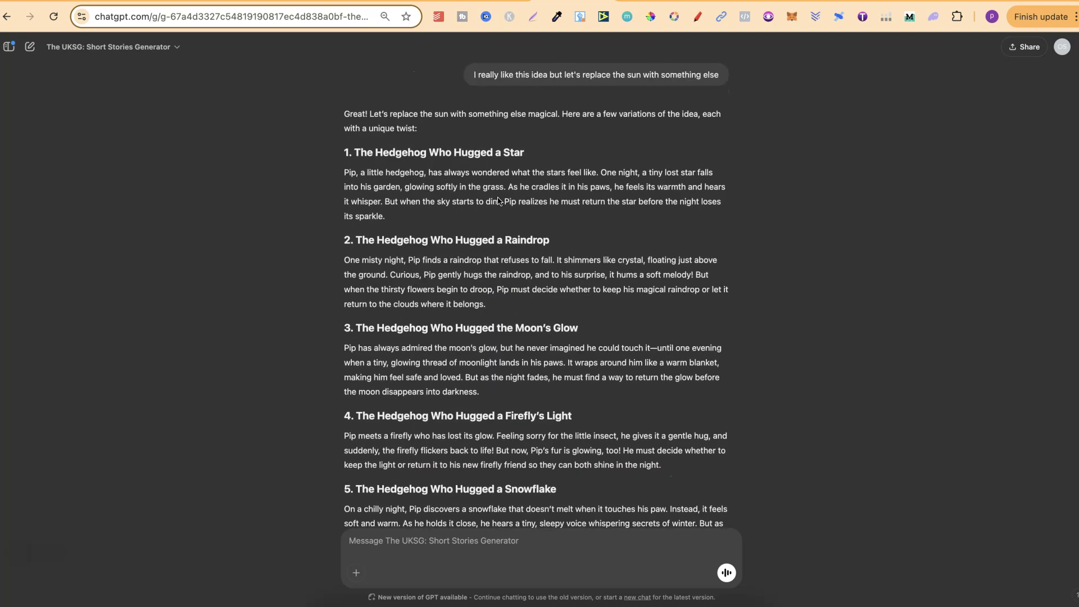
{"action": "left_click_drag", "start_coordinate": [492, 318], "coordinate": [356, 243]}
{"action": "left_click", "coordinate": [360, 227]}
{"action": "scroll", "coordinate": [506, 427], "scroll_direction": "down", "scroll_amount": 15}
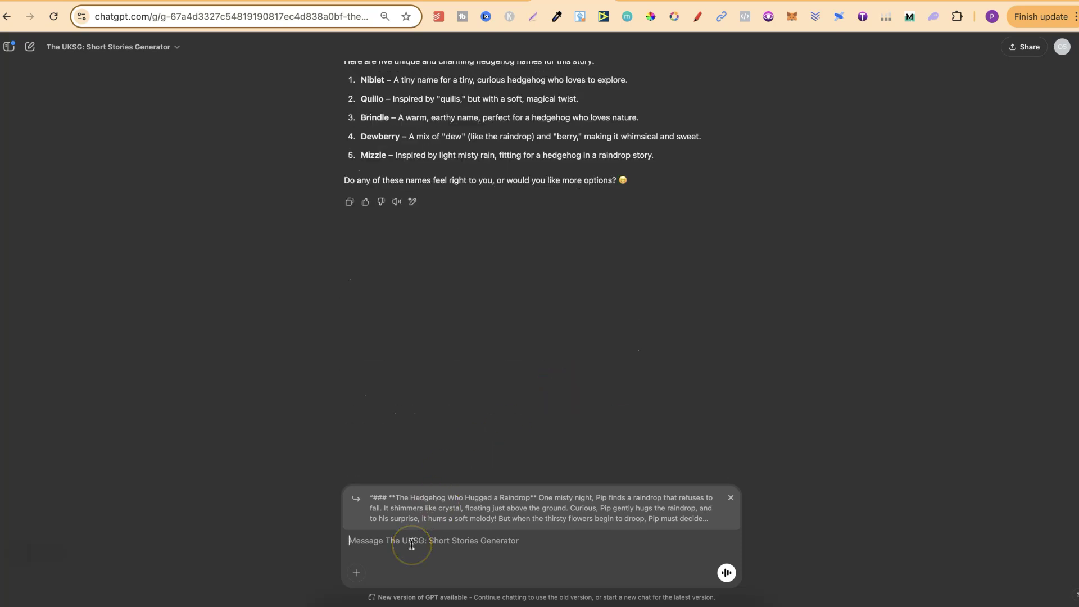
{"action": "type", "text": "make this story and make it 300 words. we are going to use the name Dewberry instead of PIP"}
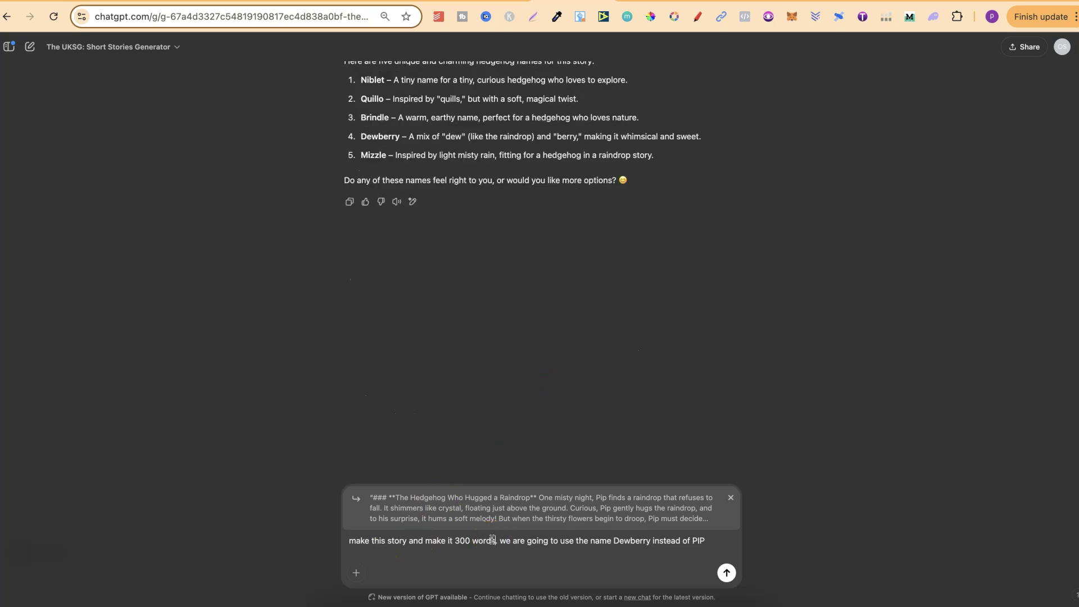
{"action": "double_click", "coordinate": [632, 540]}
{"action": "left_click", "coordinate": [727, 573]}
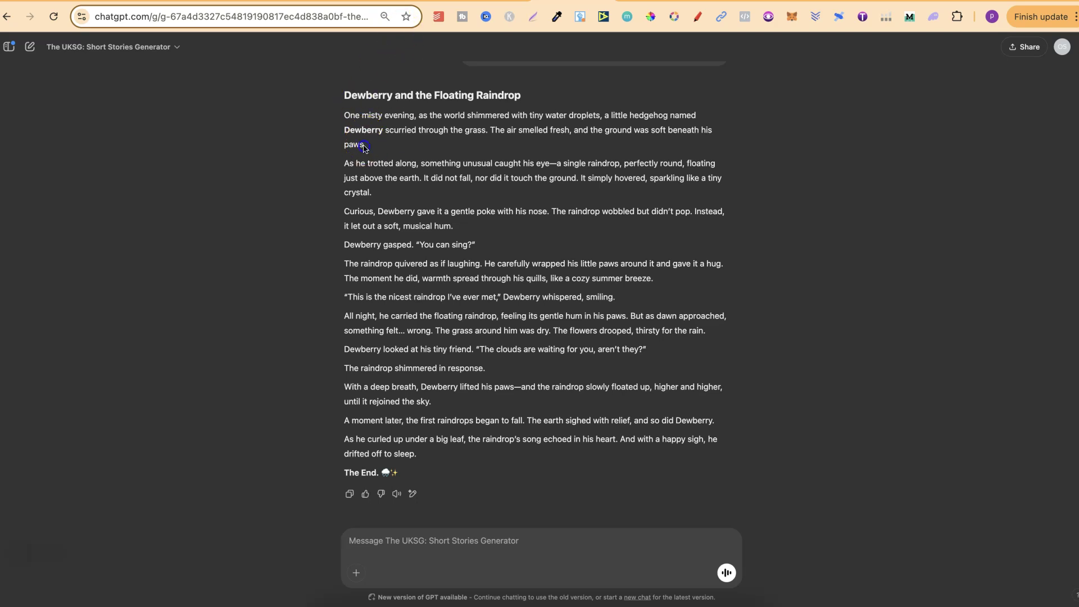
Copy the full Dewberry and the Floating Raindrop story, then switch to the Book Cover Prompt Generator GPT.
{"action": "left_click_drag", "start_coordinate": [365, 145], "coordinate": [345, 117]}
{"action": "left_click", "coordinate": [410, 153]}
{"action": "left_click_drag", "start_coordinate": [404, 475], "coordinate": [340, 79]}
{"action": "right_click", "coordinate": [403, 91]}
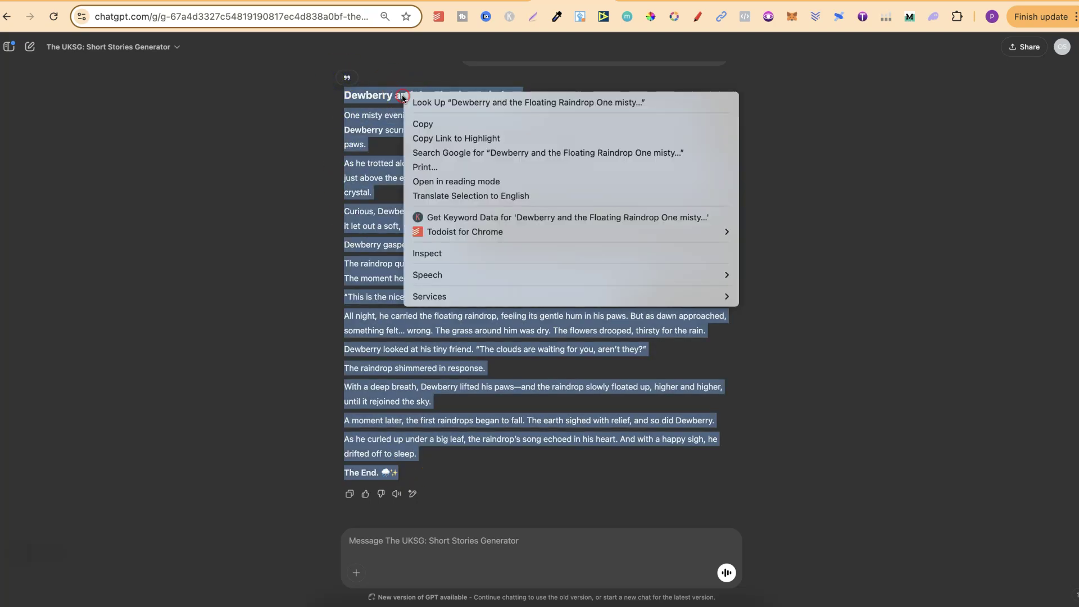
{"action": "left_click", "coordinate": [428, 123]}
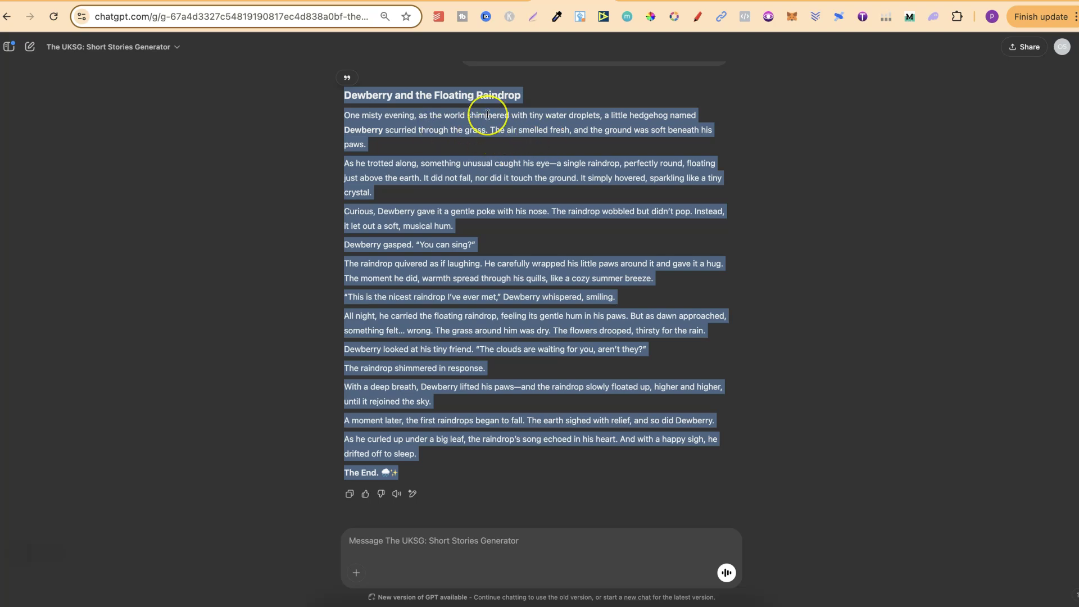
{"action": "left_click", "coordinate": [707, 2]}
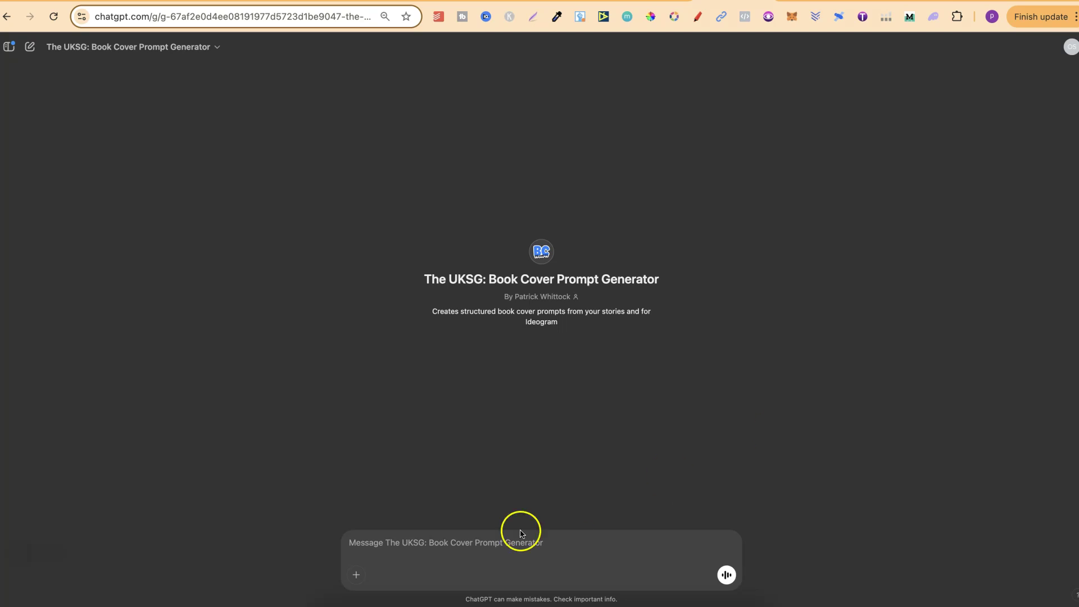
Send the pasted Dewberry story to the cover generator with an Author: line added under the title.
{"action": "left_click", "coordinate": [444, 546]}
{"action": "key", "text": "super+v"}
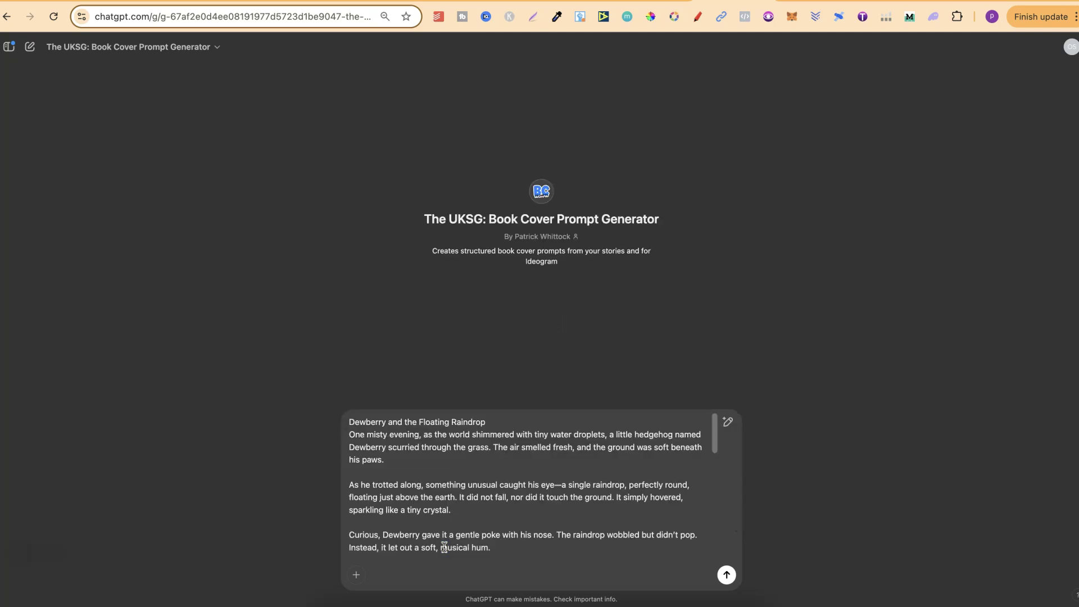
{"action": "left_click", "coordinate": [507, 422]}
{"action": "key", "text": "shift+Return"}
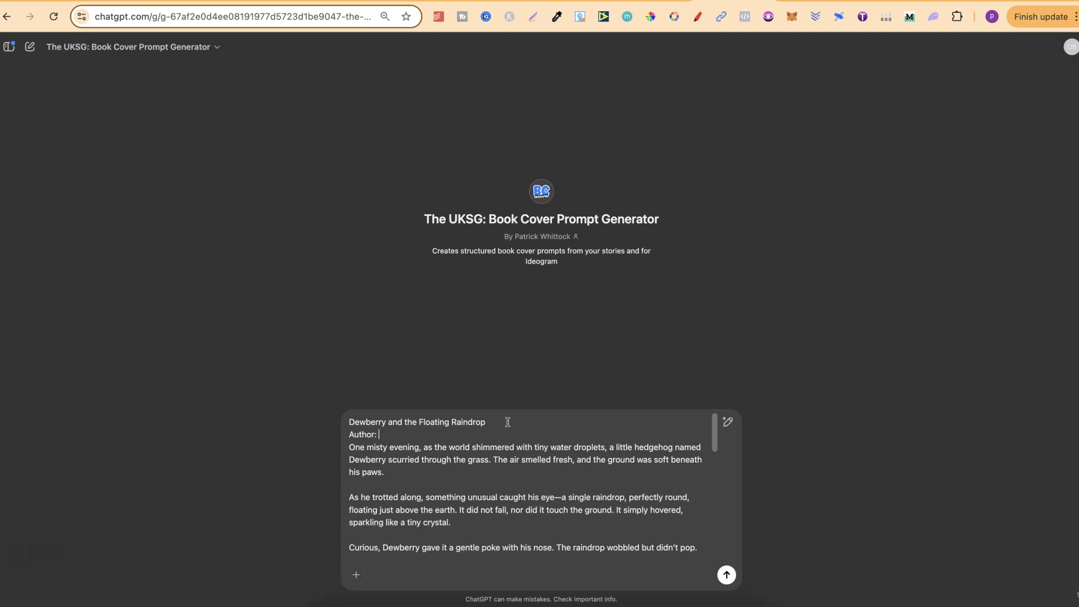
{"action": "key", "text": "shift+Return"}
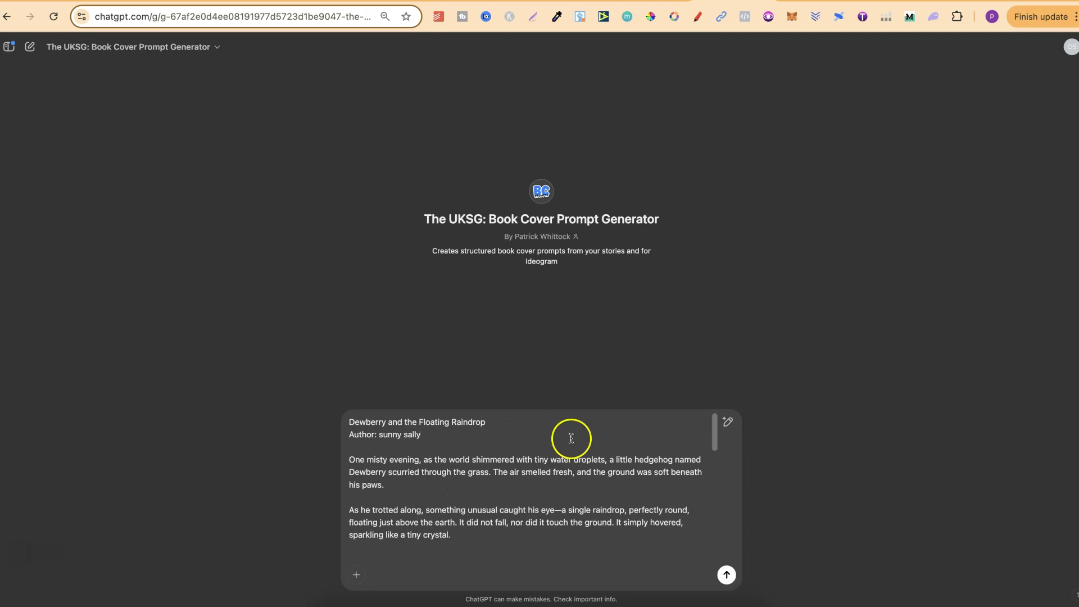
{"action": "left_click", "coordinate": [495, 421]}
{"action": "left_click_drag", "start_coordinate": [495, 421], "coordinate": [338, 422]}
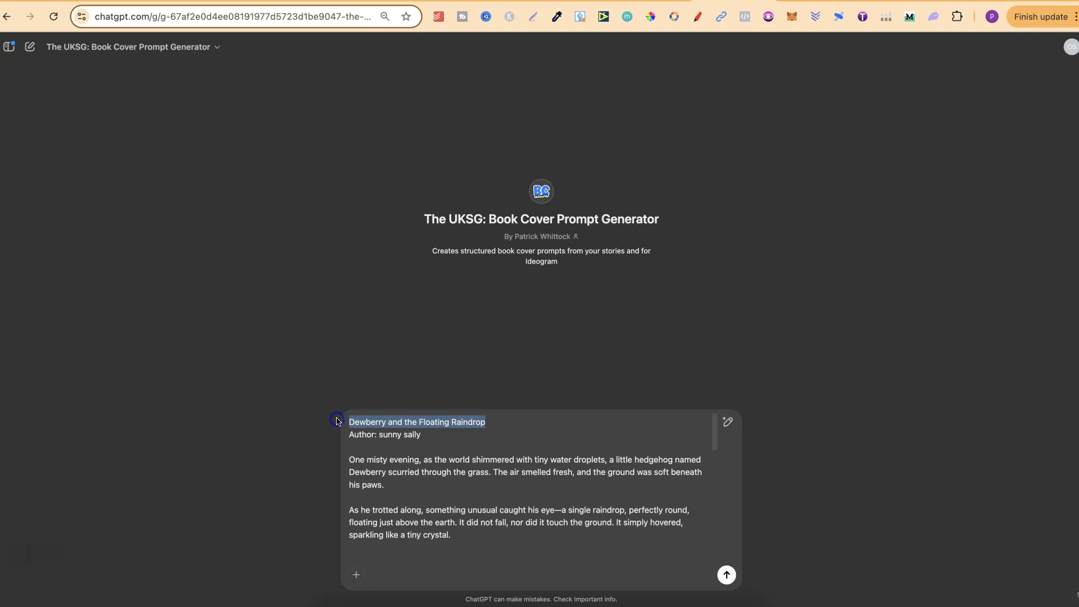
{"action": "left_click_drag", "start_coordinate": [422, 435], "coordinate": [343, 435]}
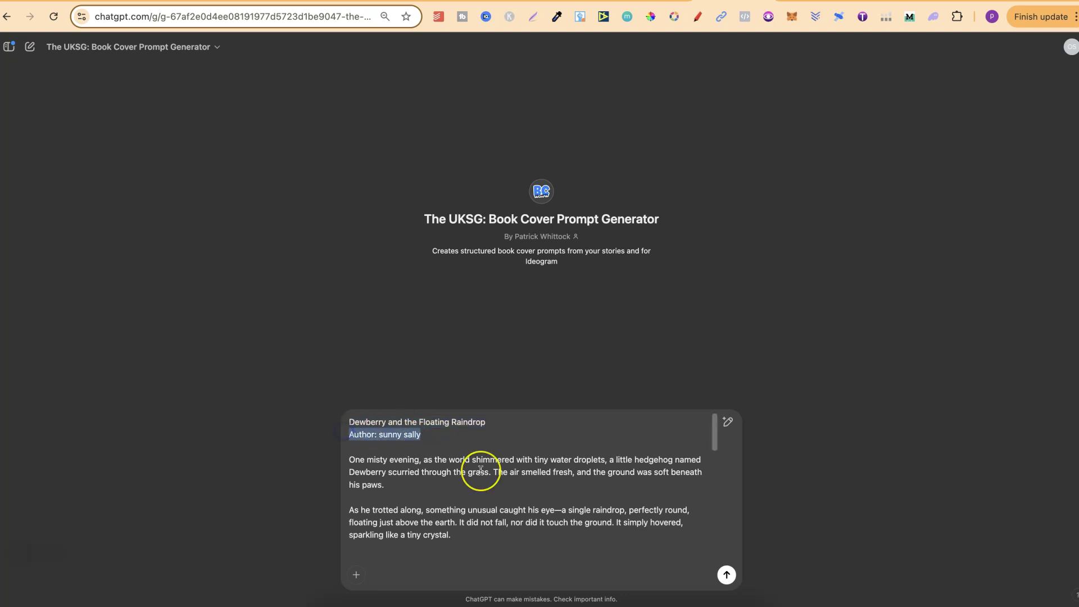
{"action": "scroll", "coordinate": [479, 467], "scroll_direction": "down", "scroll_amount": 5}
{"action": "left_click", "coordinate": [728, 578]}
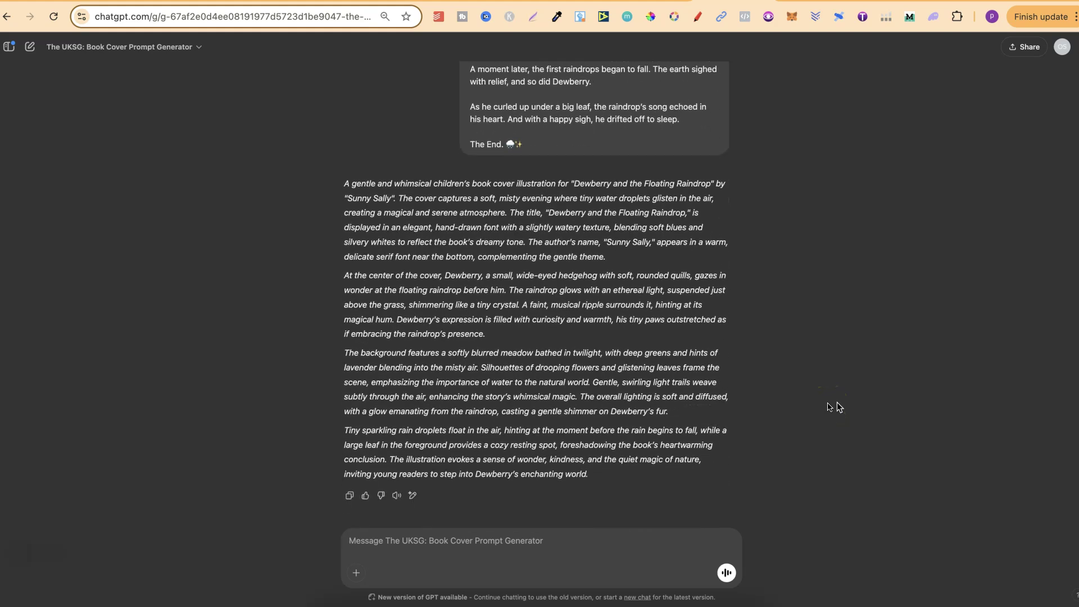
Copy the generated Ideogram cover prompt for Dewberry and the Floating Raindrop.
{"action": "left_click", "coordinate": [598, 462]}
{"action": "left_click_drag", "start_coordinate": [592, 480], "coordinate": [337, 179]}
{"action": "right_click", "coordinate": [462, 209]}
{"action": "left_click", "coordinate": [486, 240]}
Paste the Dewberry cover prompt into Ideogram's prompt editor with Magic Prompt on.
{"action": "left_click", "coordinate": [871, 2]}
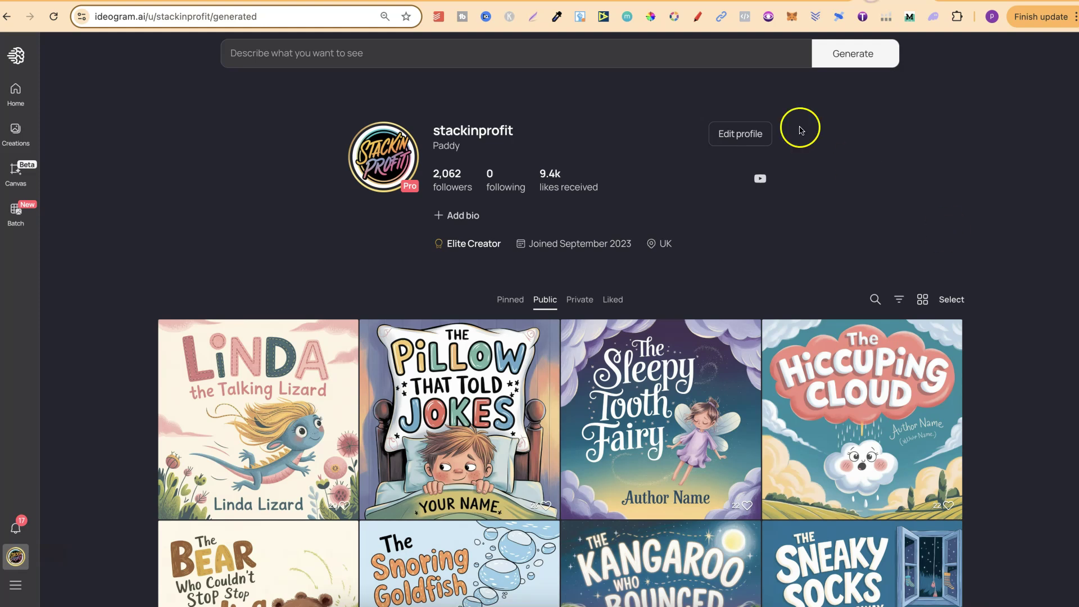
{"action": "left_click", "coordinate": [491, 55]}
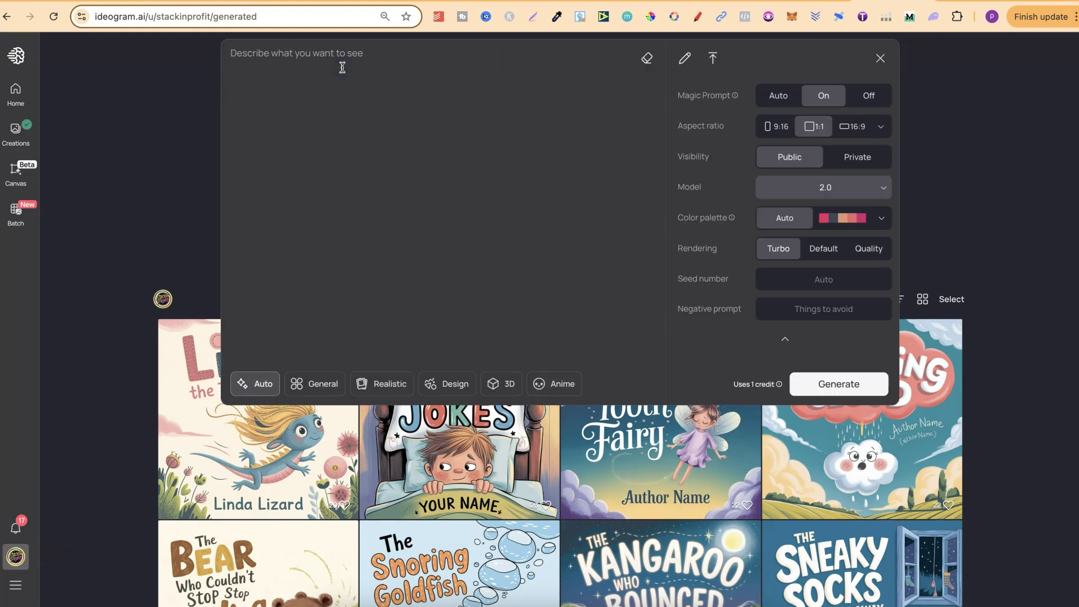
{"action": "key", "text": "super+v"}
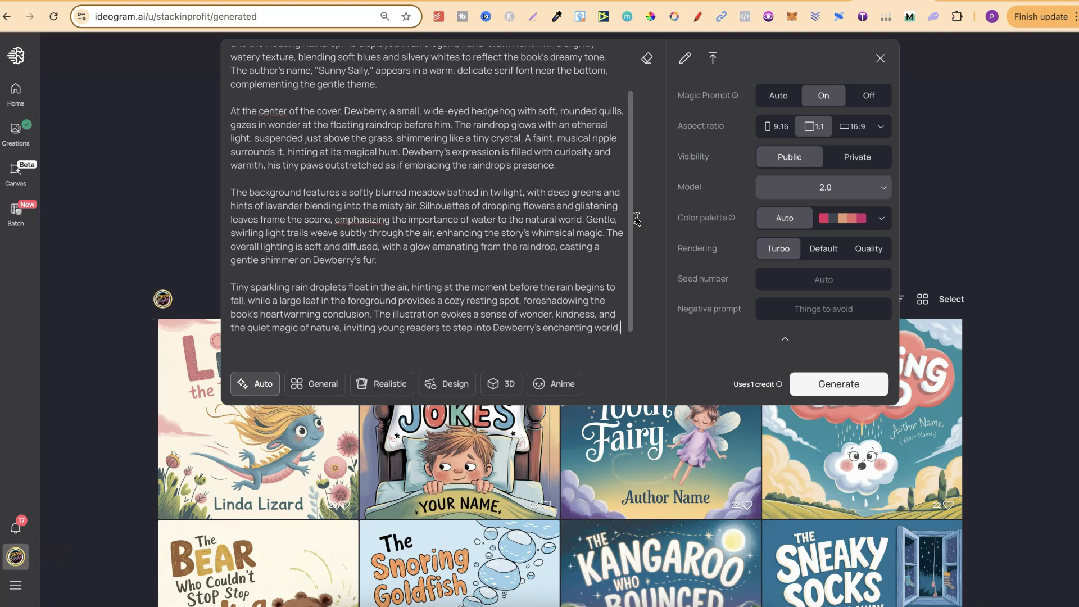
{"action": "left_click", "coordinate": [820, 103]}
Compare Default and Quality rendering costs, then generate the covers at Turbo (1 credit).
{"action": "scroll", "coordinate": [342, 135], "scroll_direction": "up", "scroll_amount": 3}
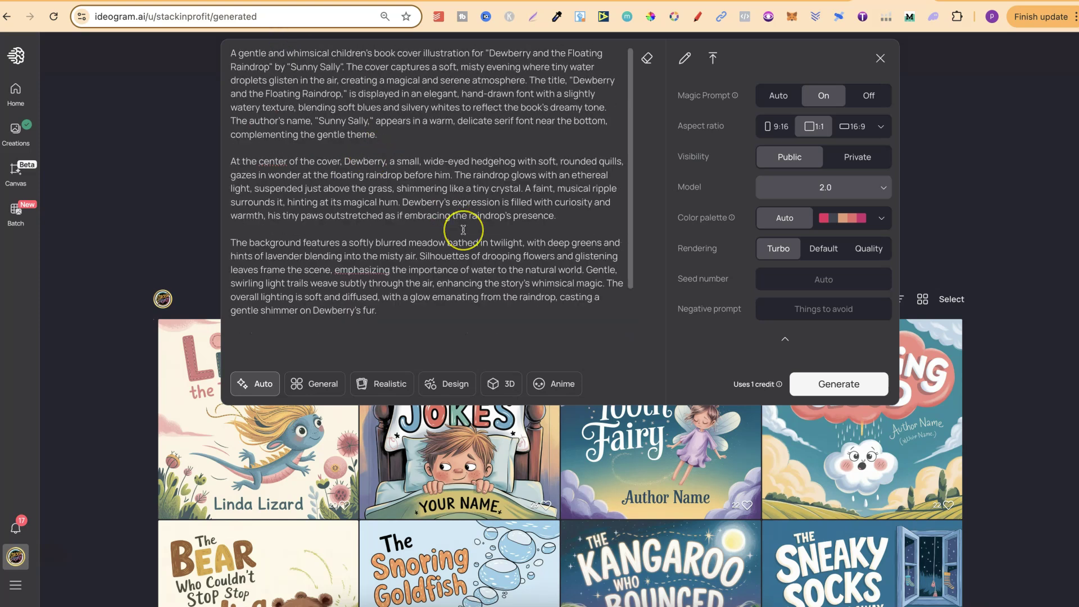
{"action": "scroll", "coordinate": [463, 230], "scroll_direction": "down", "scroll_amount": 2}
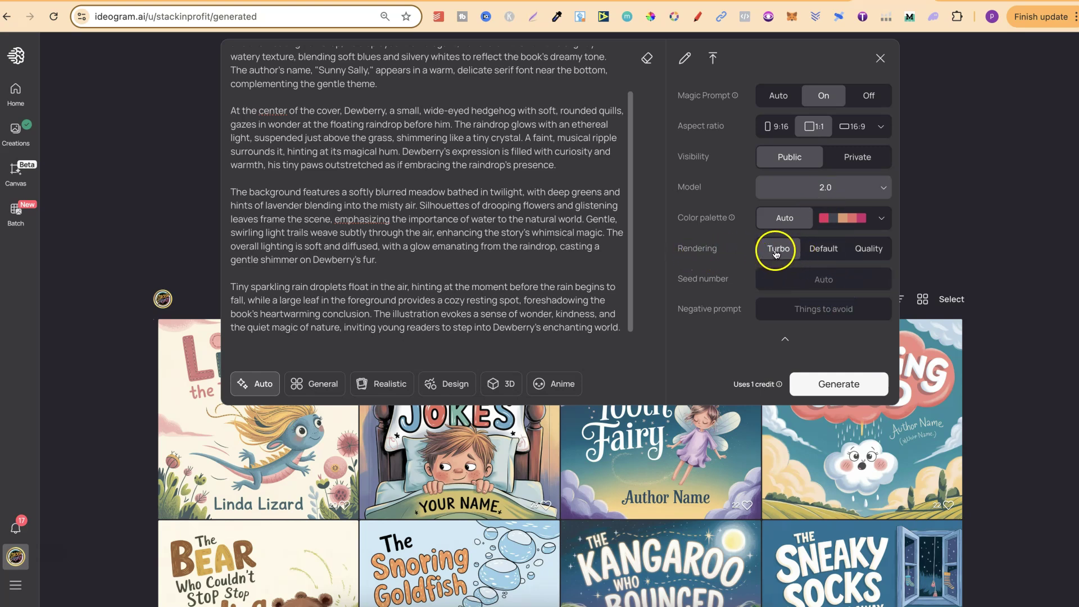
{"action": "left_click", "coordinate": [822, 254]}
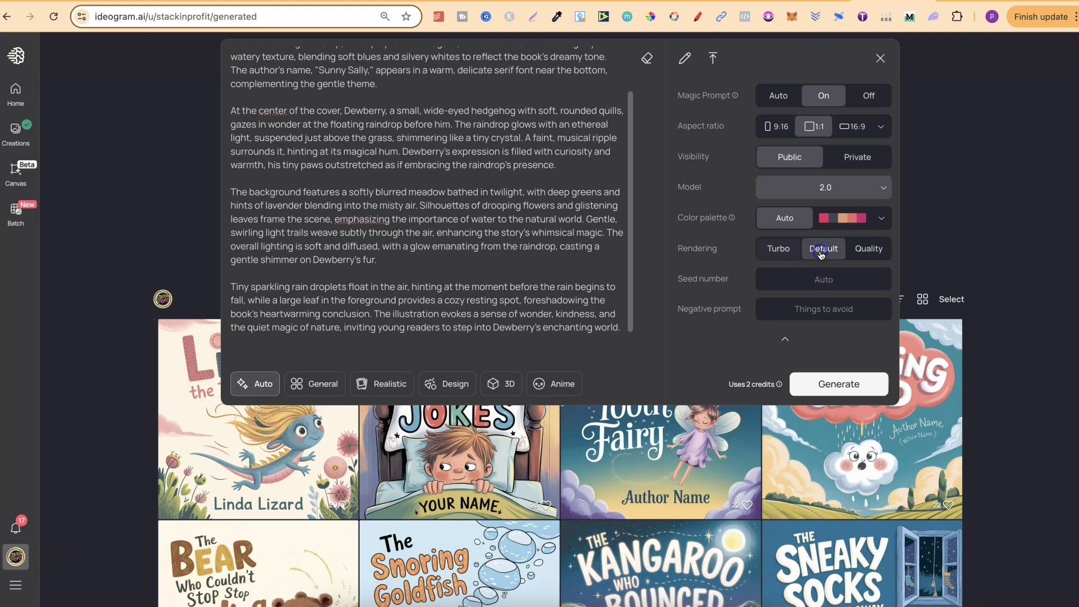
{"action": "left_click", "coordinate": [867, 253]}
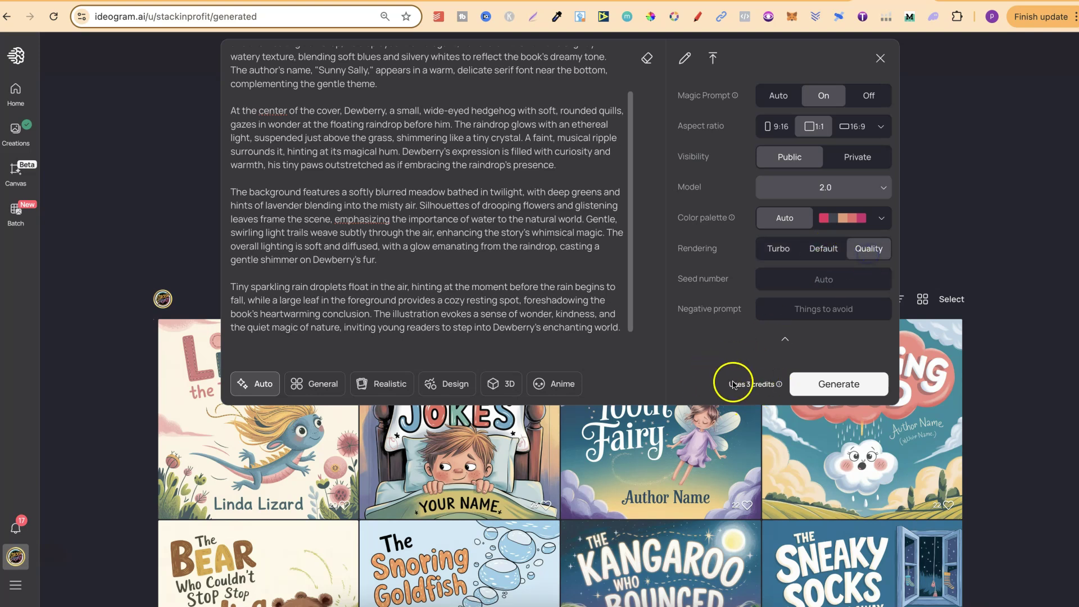
{"action": "left_click", "coordinate": [775, 253]}
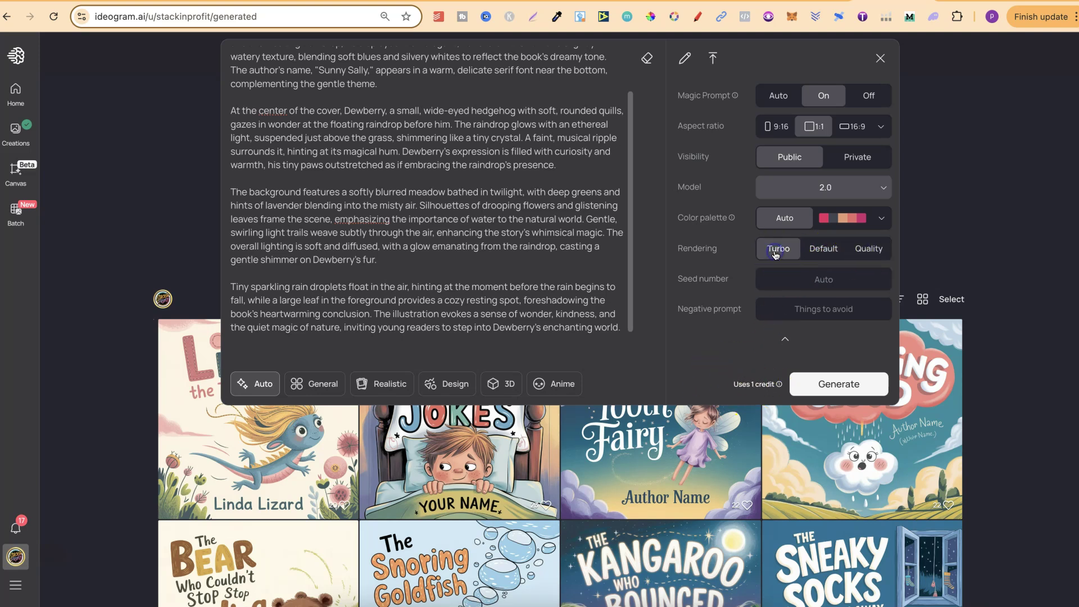
{"action": "left_click", "coordinate": [839, 385]}
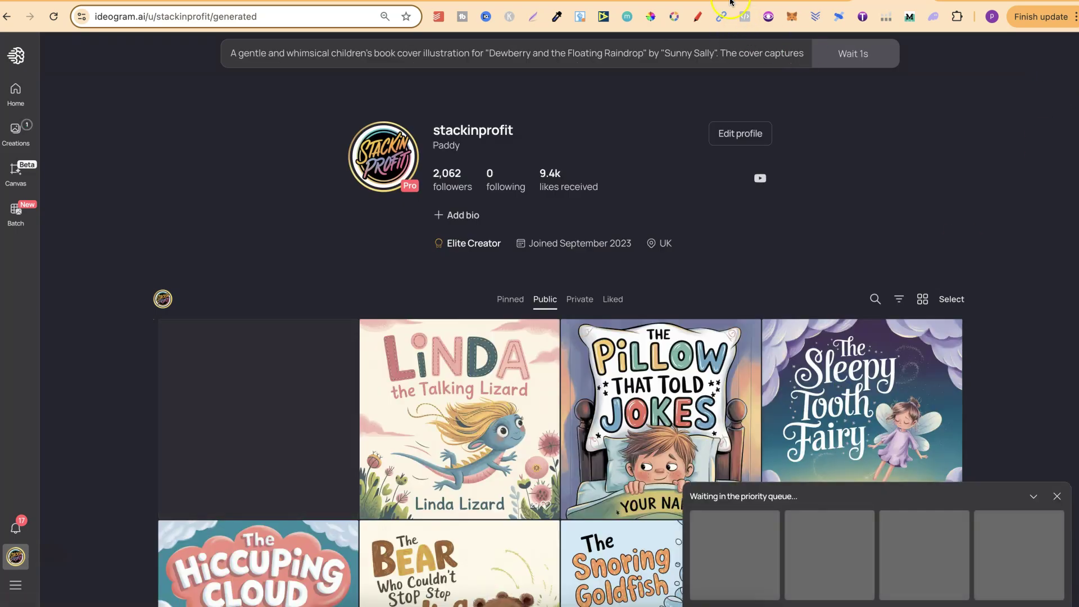
{"action": "left_click", "coordinate": [729, 2]}
{"action": "left_click", "coordinate": [757, 264]}
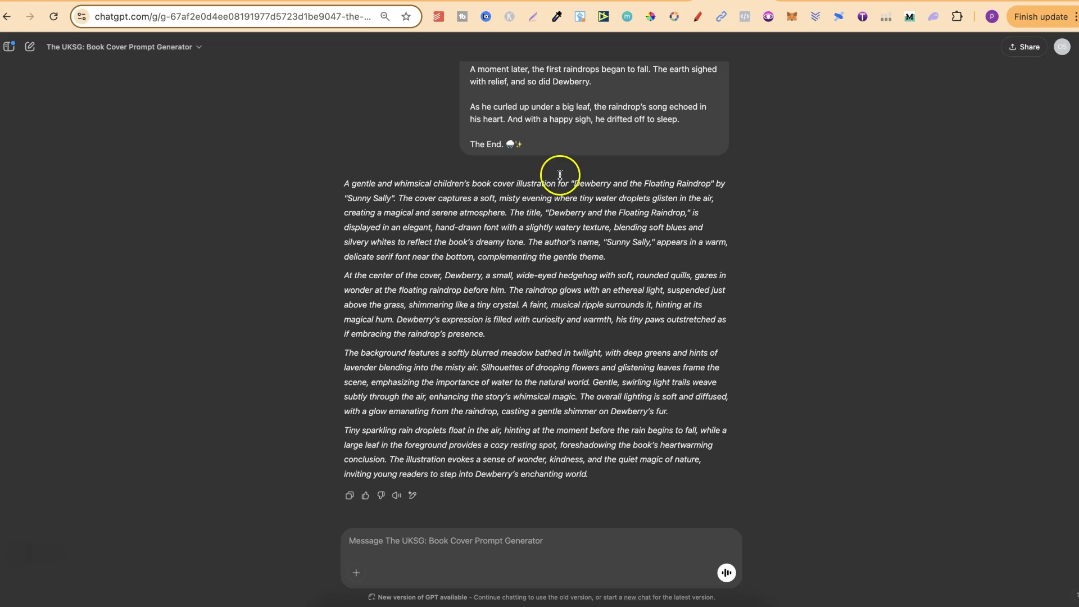
{"action": "left_click_drag", "start_coordinate": [570, 184], "coordinate": [696, 186]}
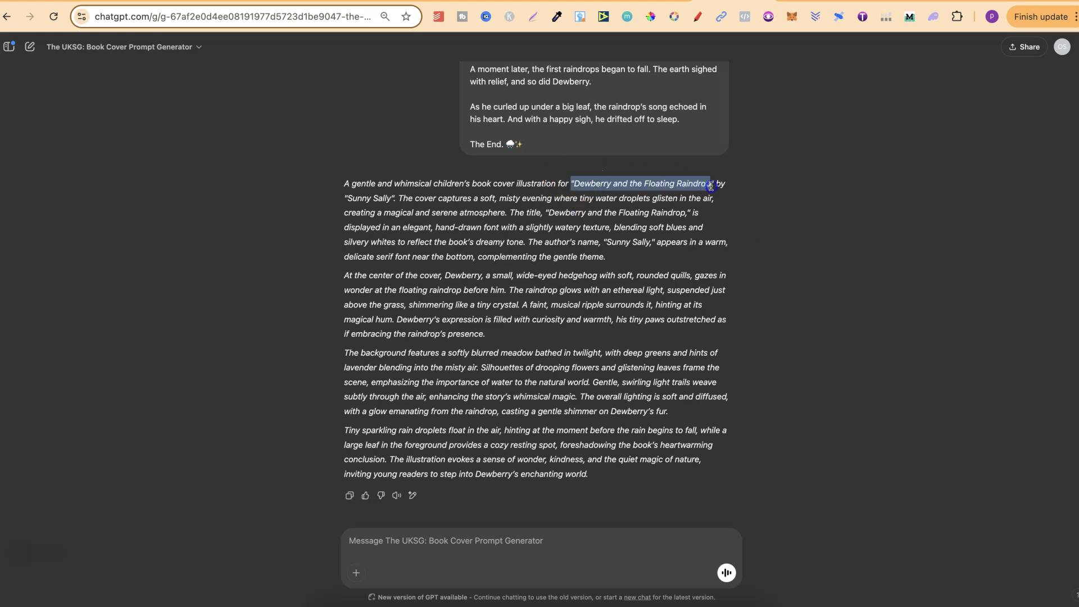
{"action": "left_click", "coordinate": [351, 197]}
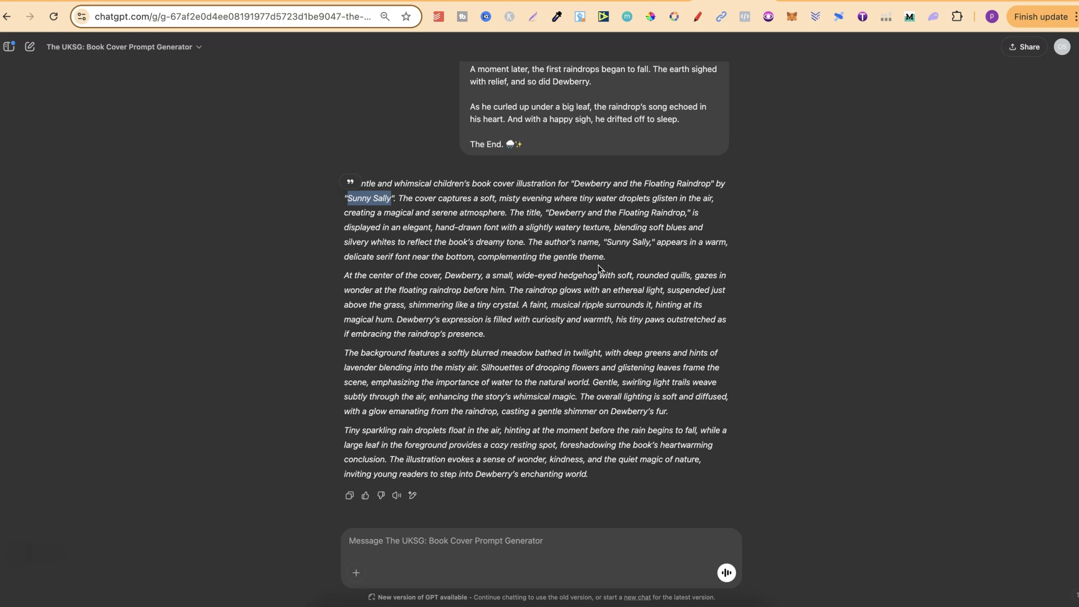
{"action": "left_click", "coordinate": [693, 214]}
{"action": "left_click_drag", "start_coordinate": [735, 226], "coordinate": [447, 233]}
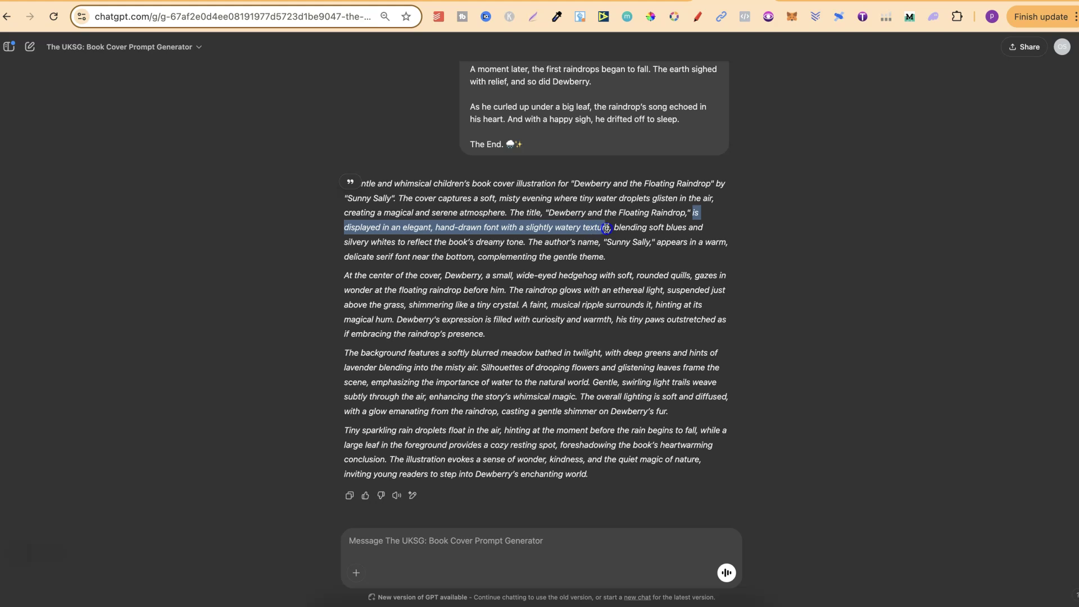
{"action": "left_click", "coordinate": [644, 376]}
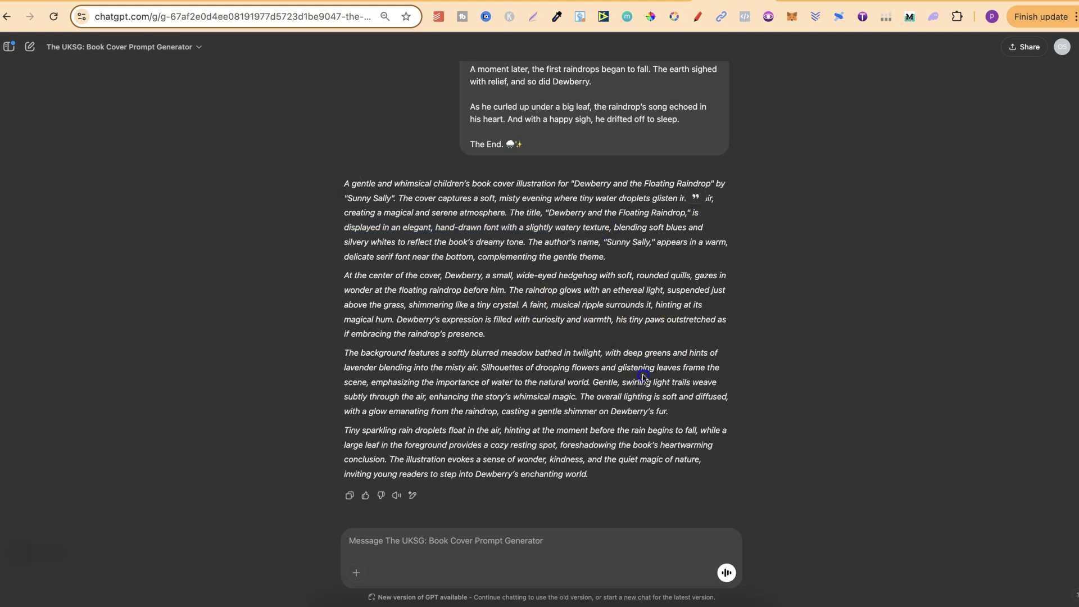
{"action": "left_click_drag", "start_coordinate": [592, 482], "coordinate": [321, 189]}
Request another cover prompt with a complementary font, and review its flowing, water-trail script title.
{"action": "left_click", "coordinate": [454, 539]}
{"action": "key", "text": "ctrl+v"}
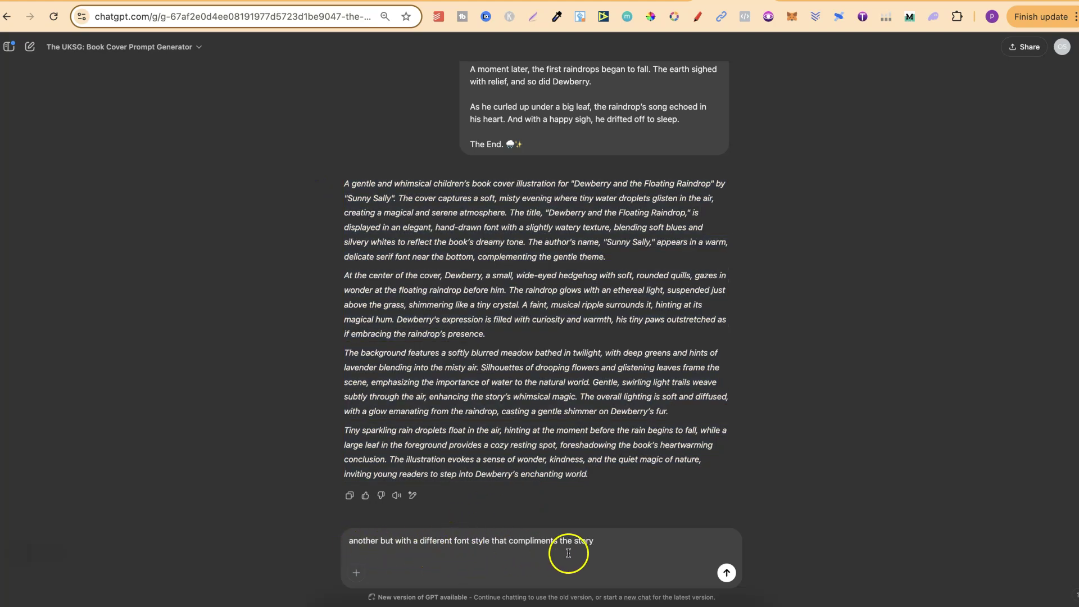
{"action": "left_click", "coordinate": [727, 573]}
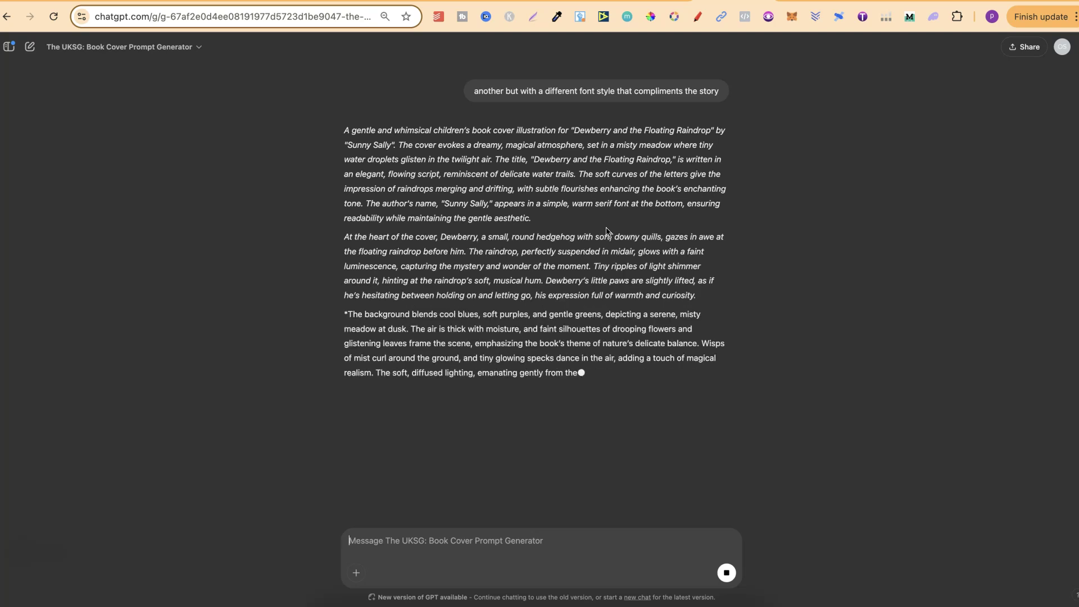
{"action": "left_click", "coordinate": [675, 147]}
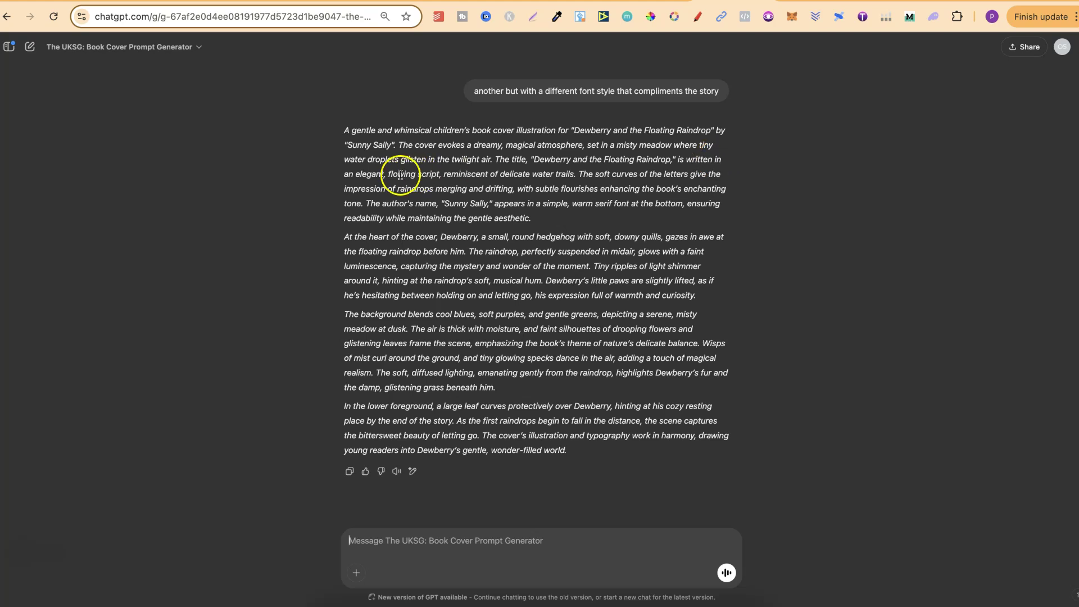
{"action": "left_click_drag", "start_coordinate": [356, 174], "coordinate": [574, 175]}
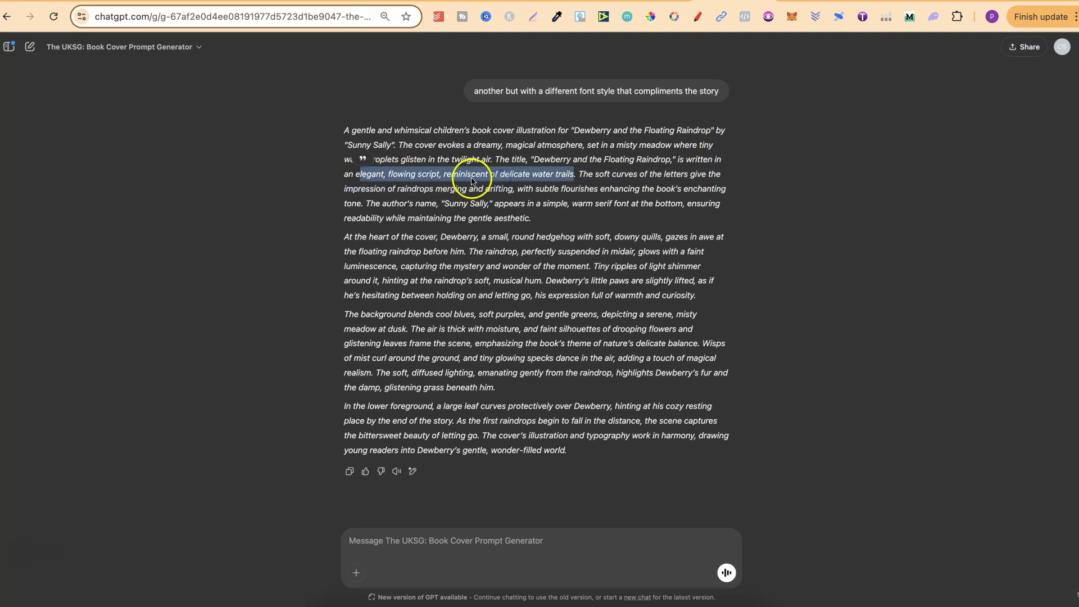
{"action": "left_click", "coordinate": [582, 186]}
{"action": "left_click_drag", "start_coordinate": [574, 178], "coordinate": [433, 179]}
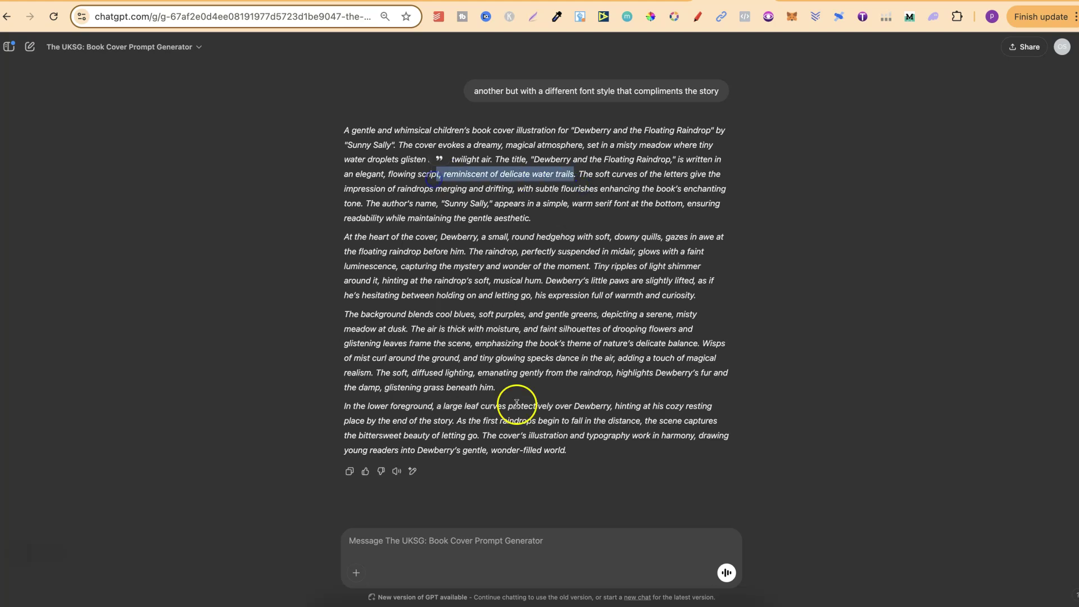
Resend the earlier font request with 'that is more playful and bold' appended.
{"action": "triple_click", "coordinate": [554, 92]}
{"action": "right_click", "coordinate": [559, 97]}
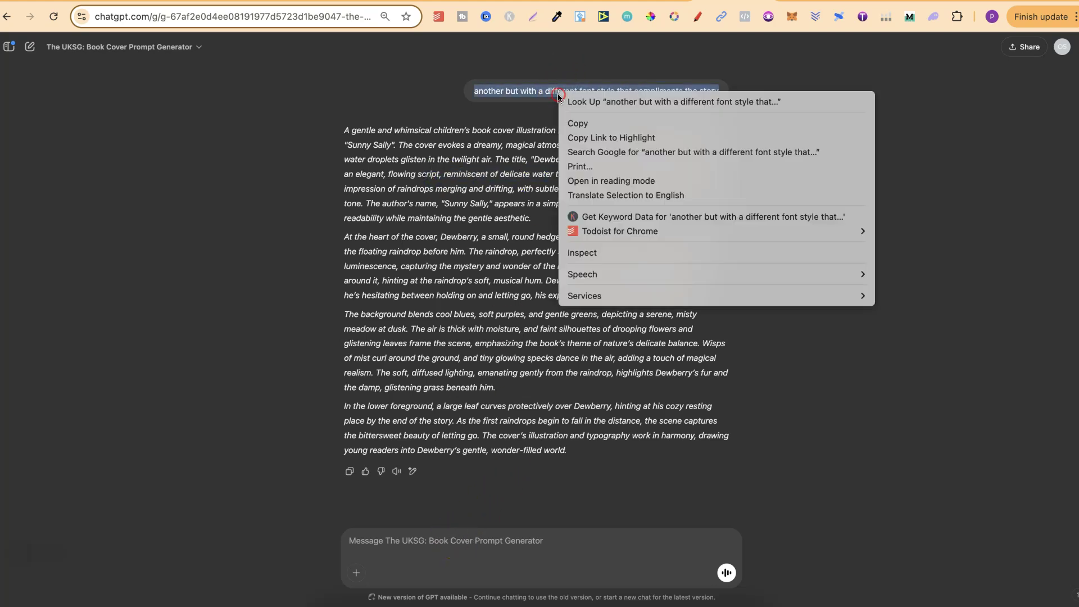
{"action": "left_click", "coordinate": [578, 123]}
{"action": "left_click", "coordinate": [414, 547]}
{"action": "key", "text": "cmd+v"}
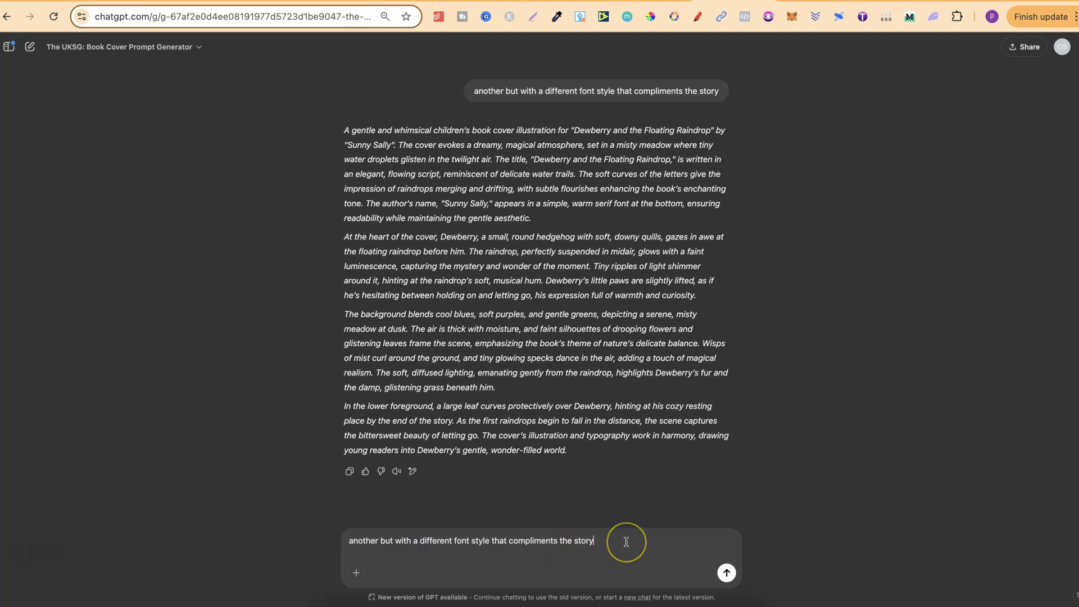
{"action": "type", "text": "that is more playful and bold"}
{"action": "left_click", "coordinate": [727, 573]}
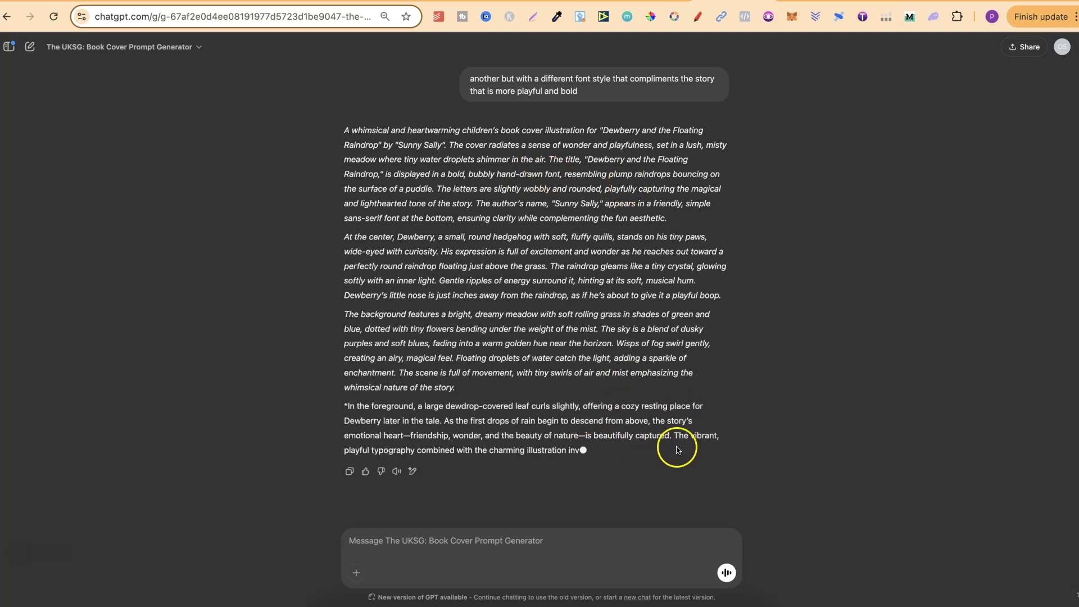
Copy the playful cover prompt with its bold, bubbly hand-drawn title font.
{"action": "left_click_drag", "start_coordinate": [420, 467], "coordinate": [342, 130]}
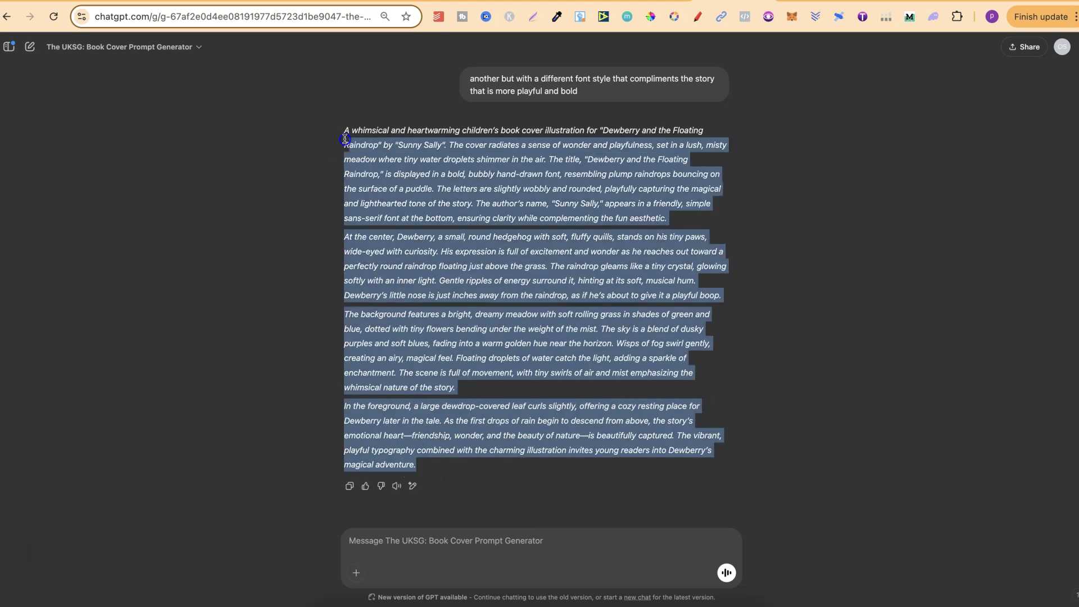
{"action": "right_click", "coordinate": [464, 166]}
{"action": "left_click", "coordinate": [486, 195]}
Open the new Dewberry cover in Ideogram and browse through its variations.
{"action": "left_click", "coordinate": [872, 1]}
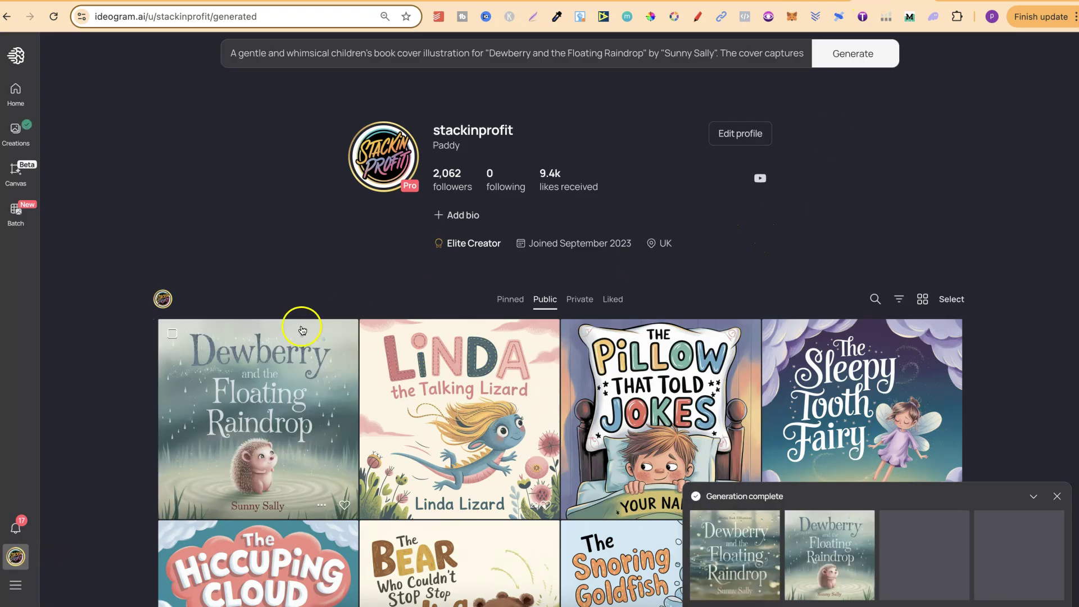
{"action": "left_click", "coordinate": [244, 430]}
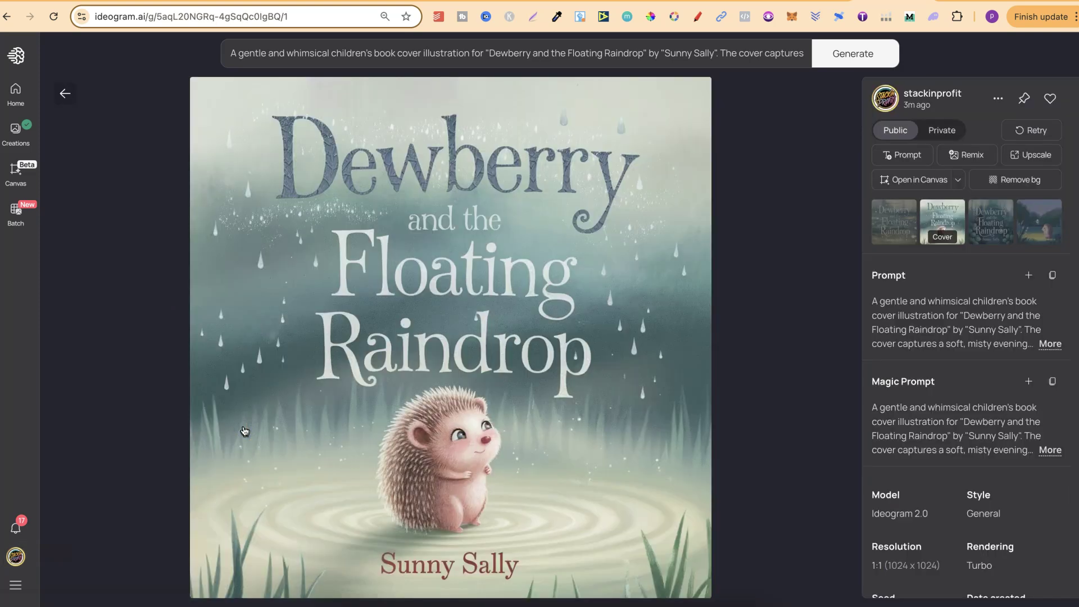
{"action": "key", "text": "Right"}
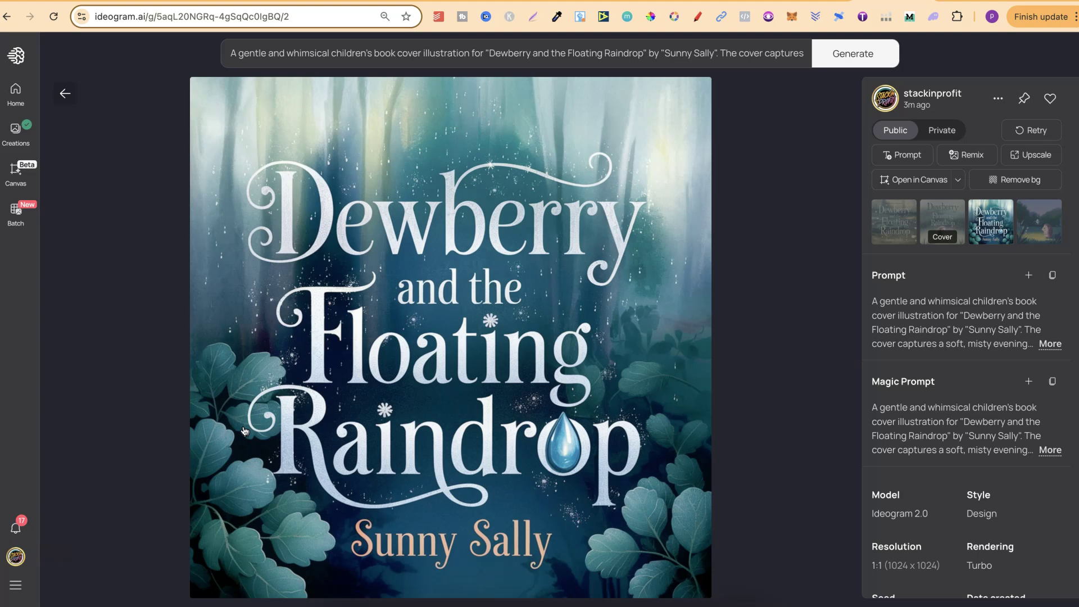
{"action": "key", "text": "Right"}
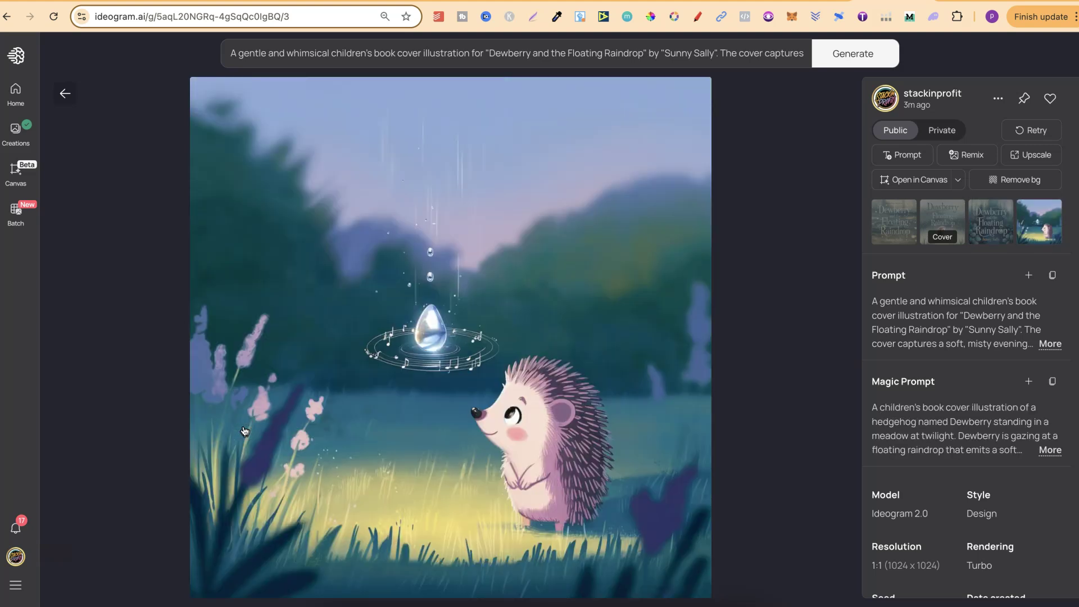
{"action": "key", "text": "Right"}
{"action": "key", "text": "Right"}
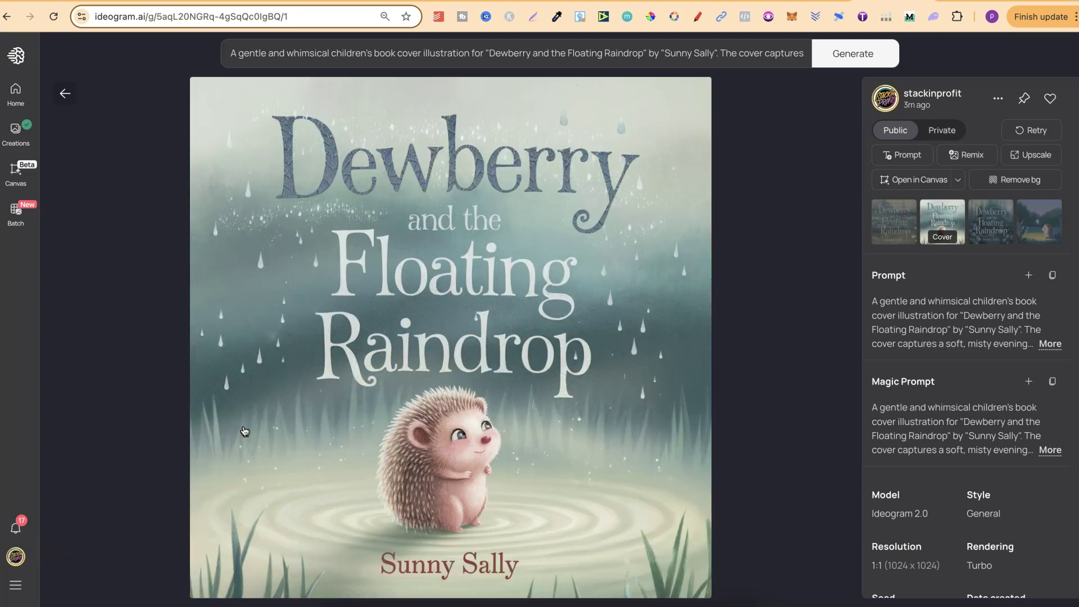
Replace the Ideogram prompt with the playful, bold-font prompt and generate new covers.
{"action": "double_click", "coordinate": [406, 59]}
{"action": "key", "text": "ctrl+a"}
{"action": "key", "text": "ctrl+v"}
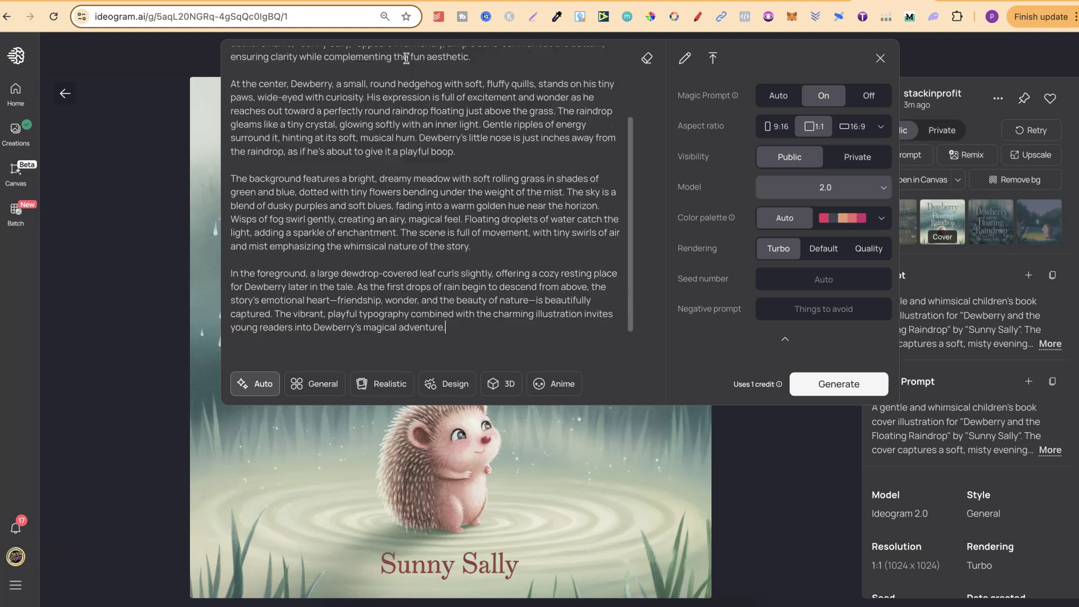
{"action": "left_click", "coordinate": [826, 380]}
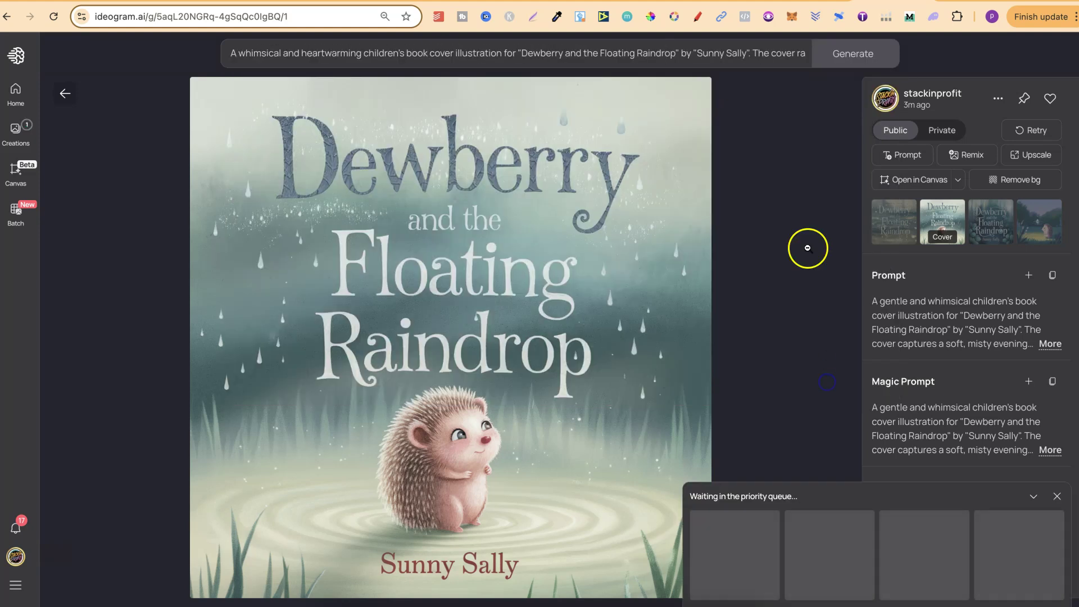
{"action": "left_click", "coordinate": [724, 2]}
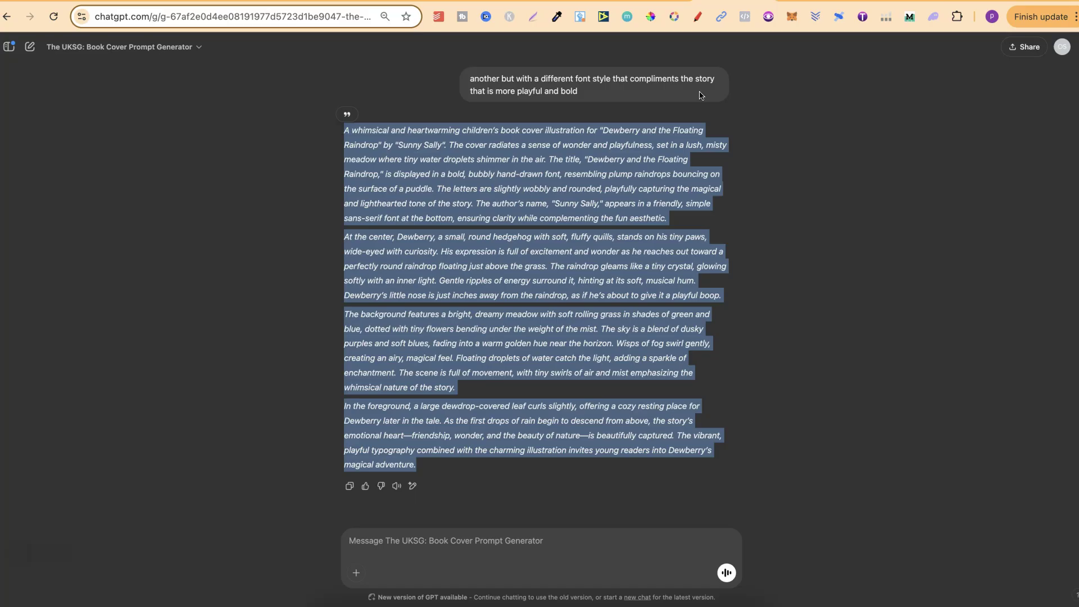
Ask to 'make shorter but do not lose the essence of the prompt' and copy the shorter reply.
{"action": "left_click", "coordinate": [424, 541]}
{"action": "key", "text": "super+v"}
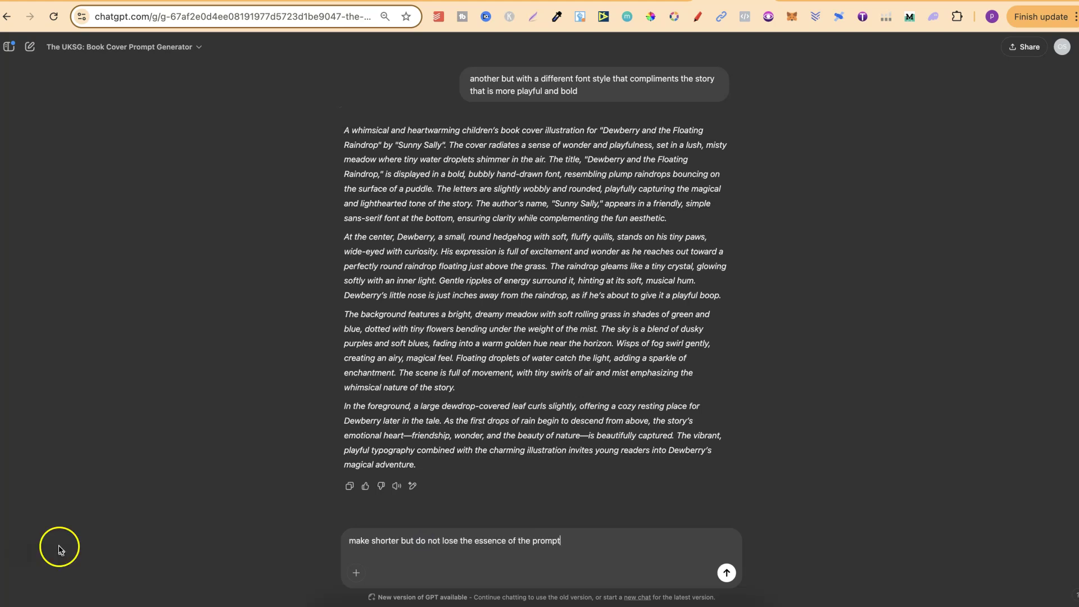
{"action": "left_click", "coordinate": [725, 574]}
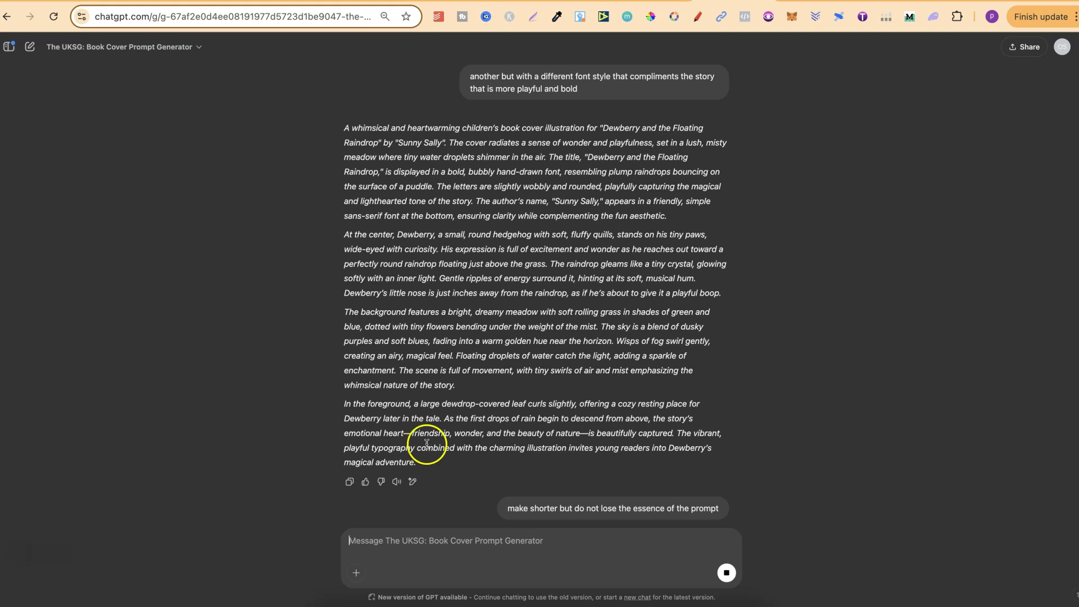
{"action": "left_click_drag", "start_coordinate": [422, 472], "coordinate": [335, 113]}
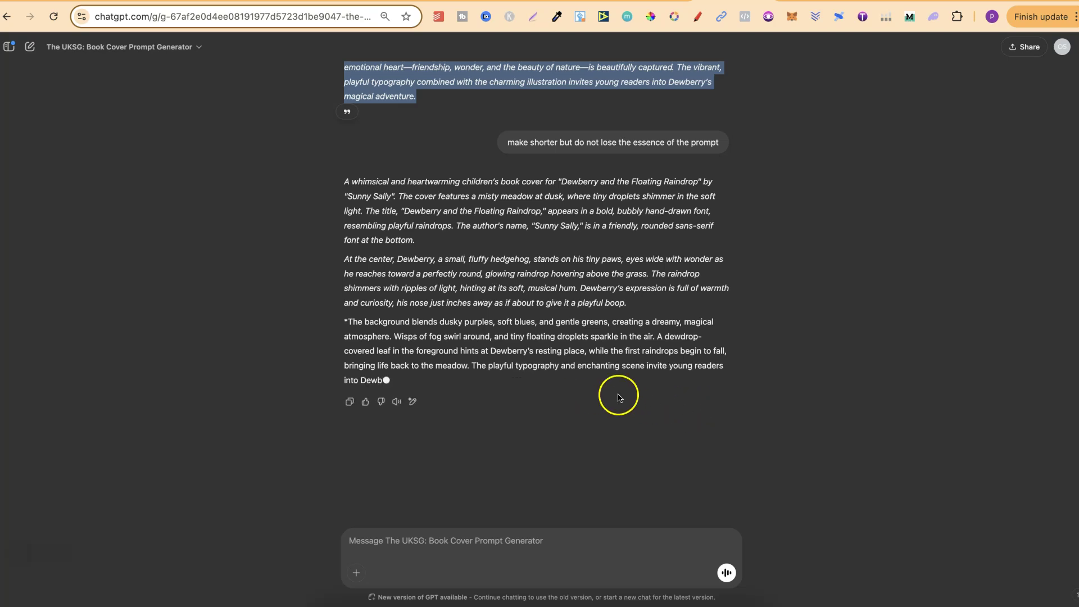
{"action": "left_click_drag", "start_coordinate": [474, 383], "coordinate": [339, 187]}
{"action": "right_click", "coordinate": [438, 200]}
{"action": "left_click", "coordinate": [461, 224]}
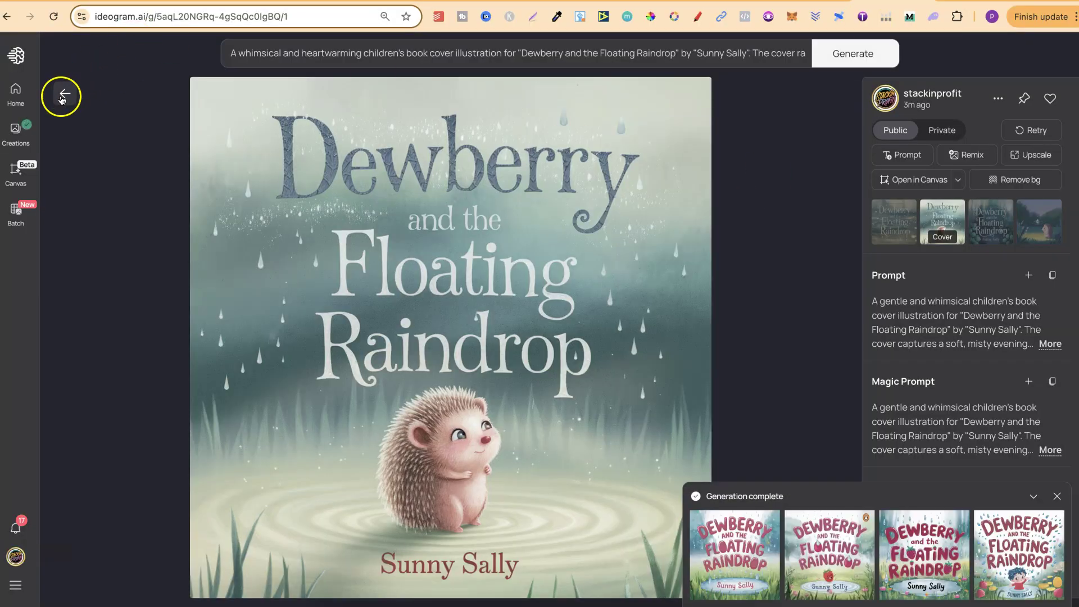
Delete the bold, bubbly-title Dewberry cover set from the gallery.
{"action": "left_click", "coordinate": [62, 95]}
{"action": "left_click", "coordinate": [262, 396]}
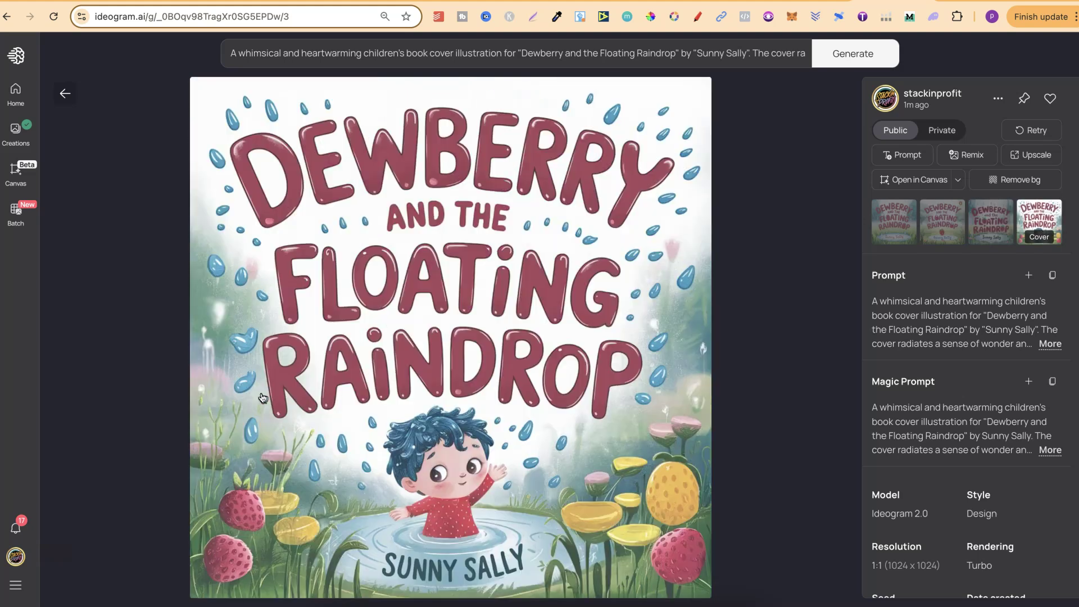
{"action": "left_click", "coordinate": [984, 228]}
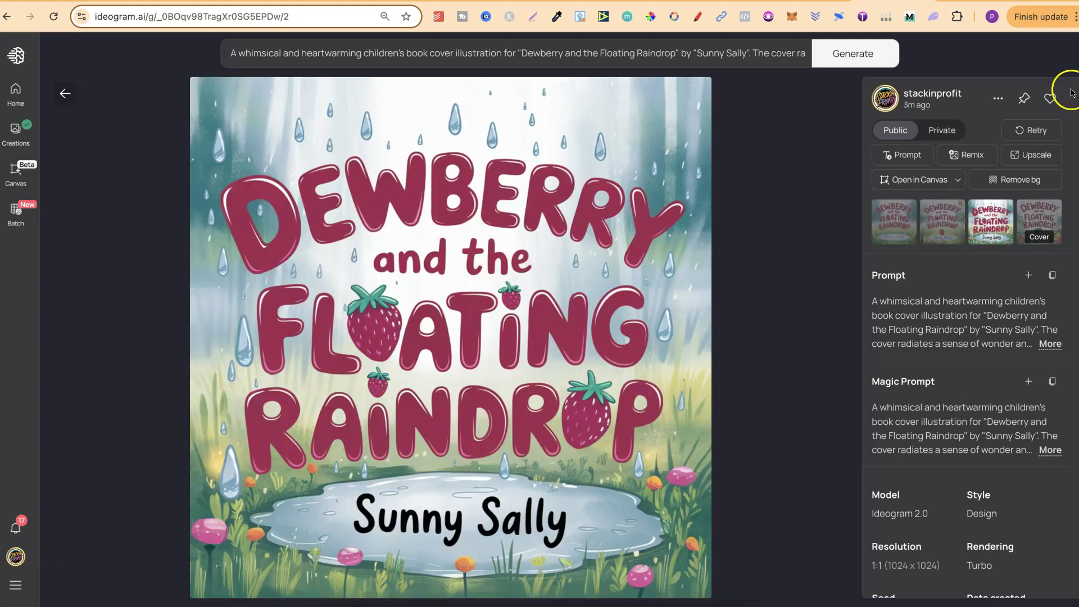
{"action": "left_click", "coordinate": [998, 98]}
{"action": "left_click", "coordinate": [910, 447]}
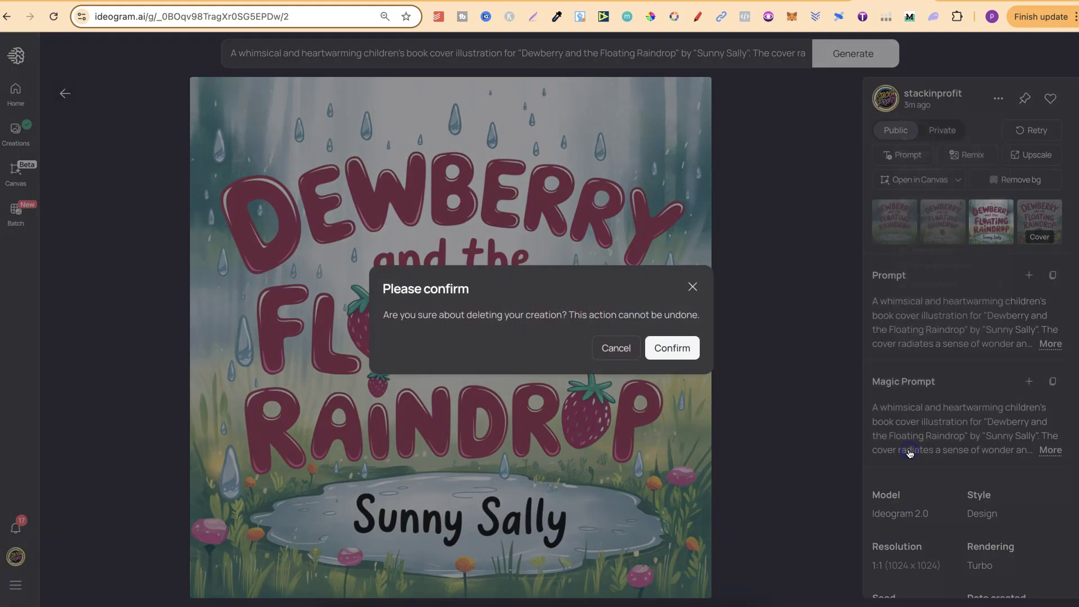
{"action": "left_click", "coordinate": [685, 351]}
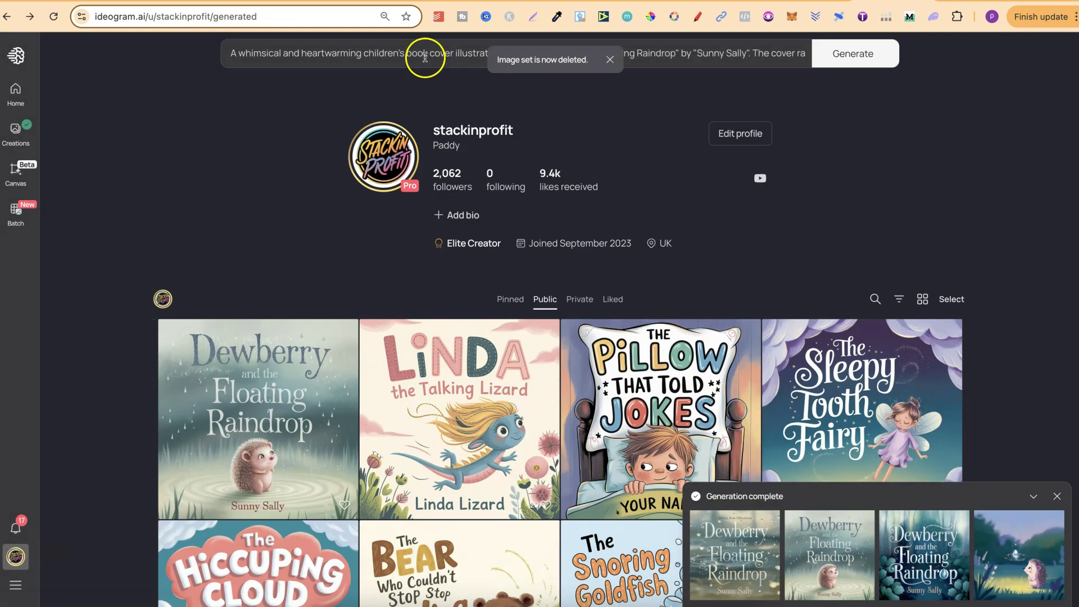
Generate covers from the shorter Dewberry prompt and open the misty Dewberry cover.
{"action": "triple_click", "coordinate": [424, 55]}
{"action": "key", "text": "ctrl+a"}
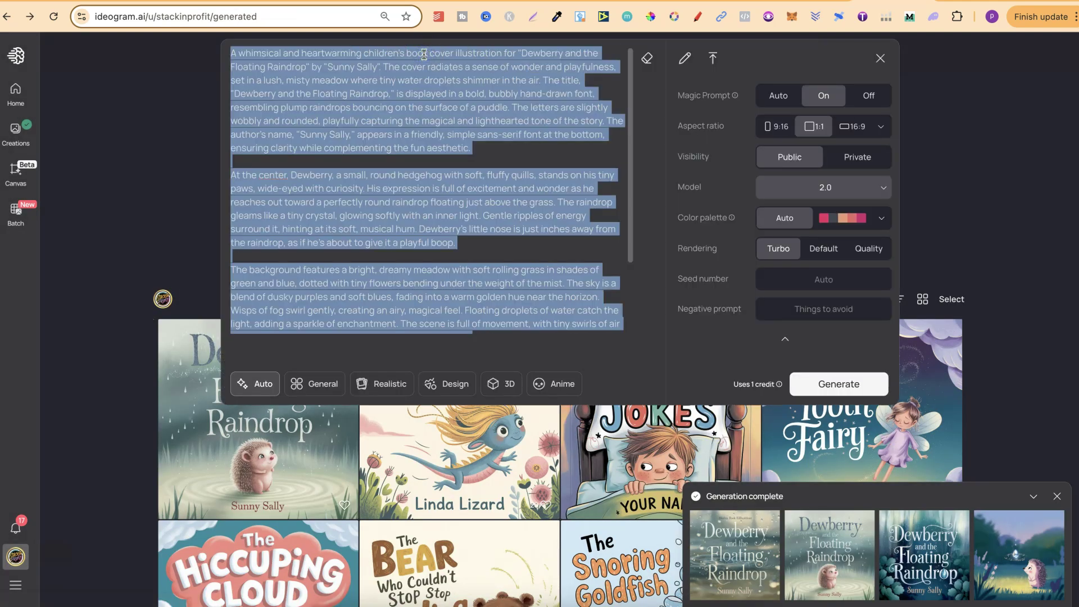
{"action": "key", "text": "ctrl+v"}
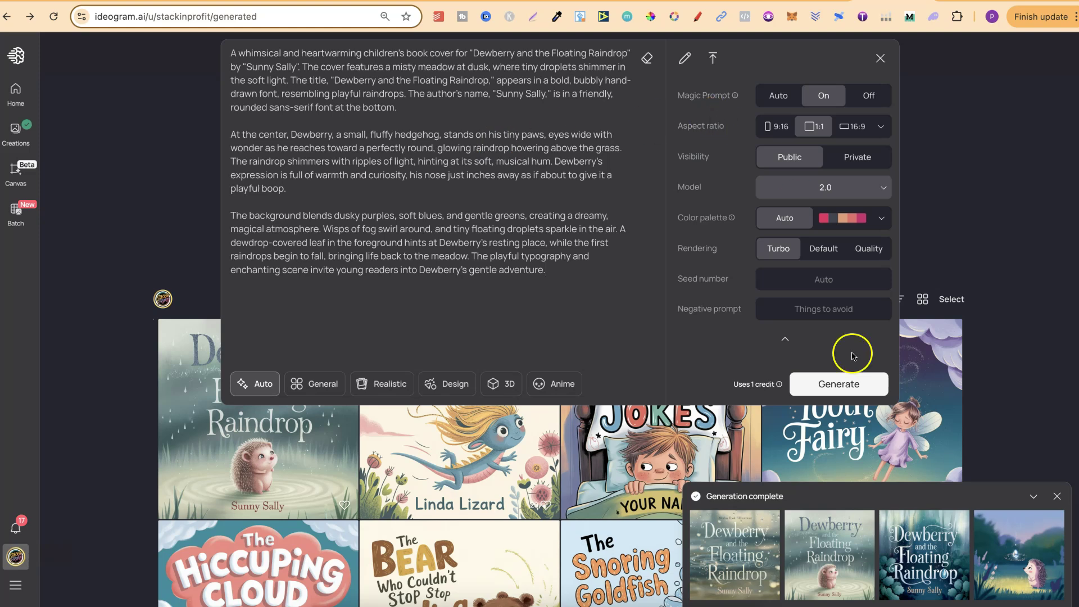
{"action": "left_click", "coordinate": [834, 383]}
{"action": "left_click", "coordinate": [459, 416]}
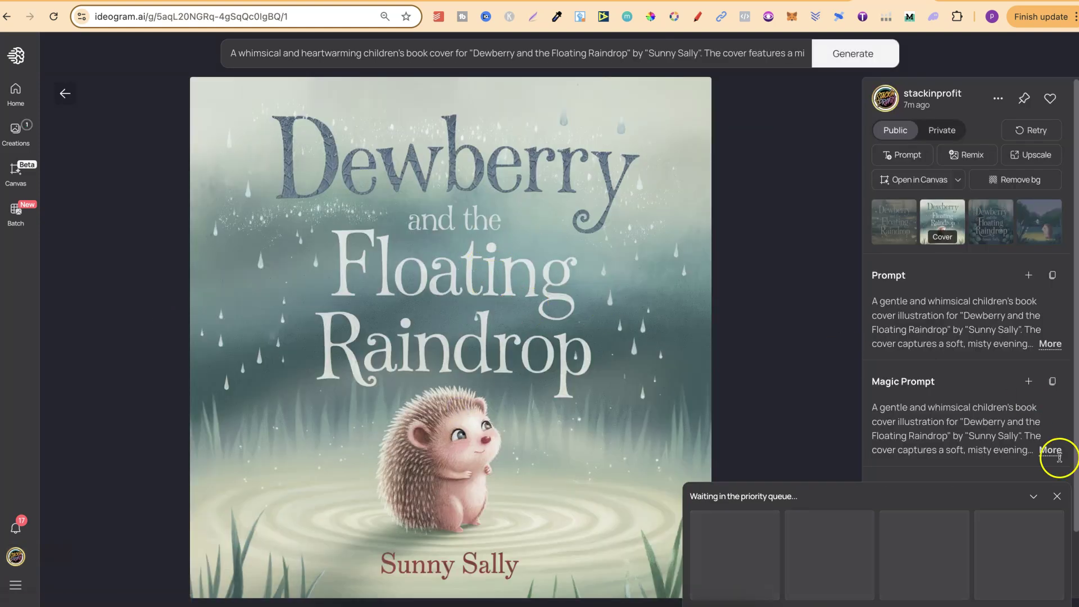
Load the misty cover's full Magic Prompt into the editor and generate a new cover set from it.
{"action": "scroll", "coordinate": [1040, 404], "scroll_direction": "down", "scroll_amount": 2}
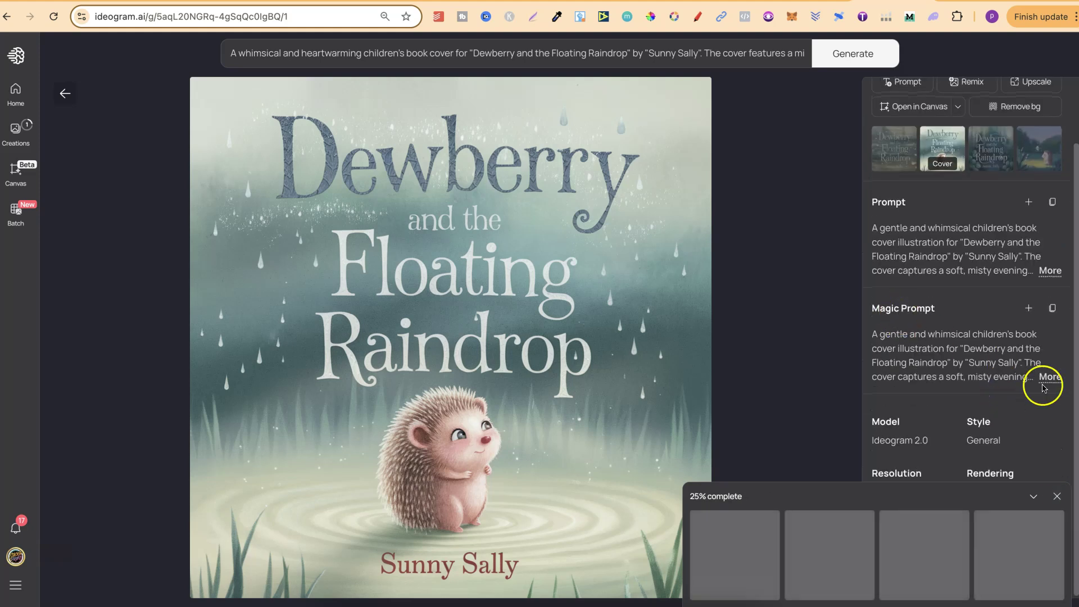
{"action": "left_click", "coordinate": [1049, 270]}
{"action": "scroll", "coordinate": [987, 358], "scroll_direction": "down", "scroll_amount": 3}
{"action": "scroll", "coordinate": [987, 358], "scroll_direction": "down", "scroll_amount": 5}
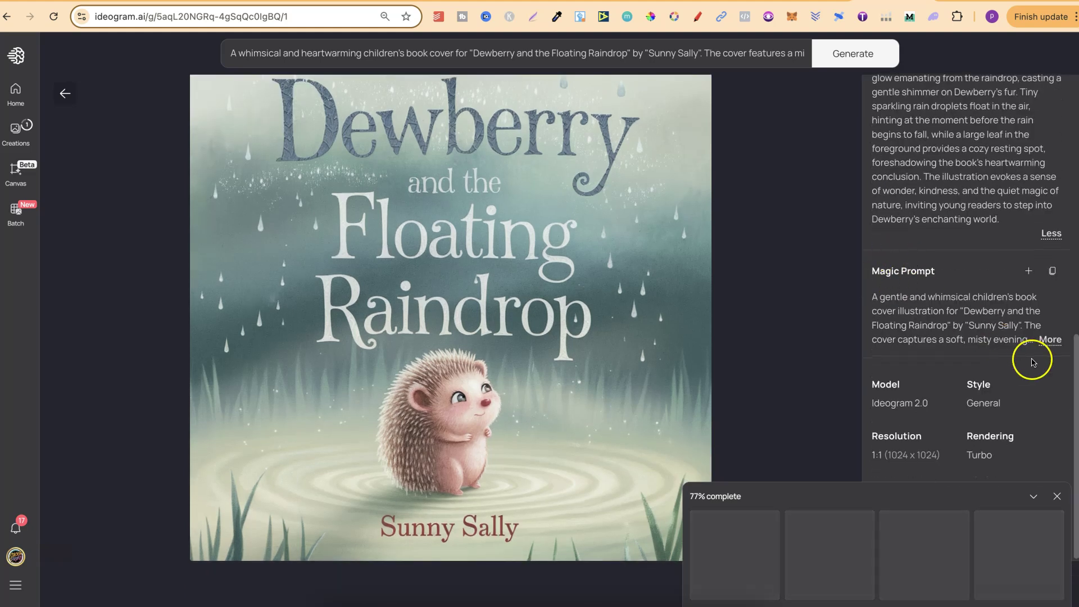
{"action": "left_click", "coordinate": [1049, 339]}
{"action": "scroll", "coordinate": [1043, 385], "scroll_direction": "down", "scroll_amount": 2}
{"action": "scroll", "coordinate": [1044, 385], "scroll_direction": "down", "scroll_amount": 2}
{"action": "scroll", "coordinate": [1035, 337], "scroll_direction": "up", "scroll_amount": 2}
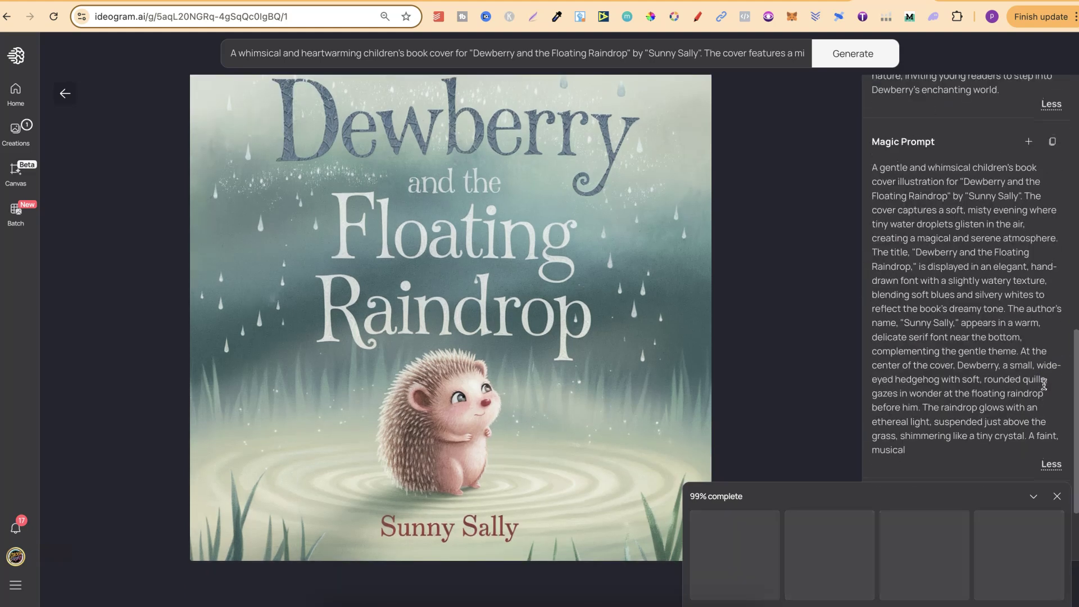
{"action": "left_click", "coordinate": [1026, 143]}
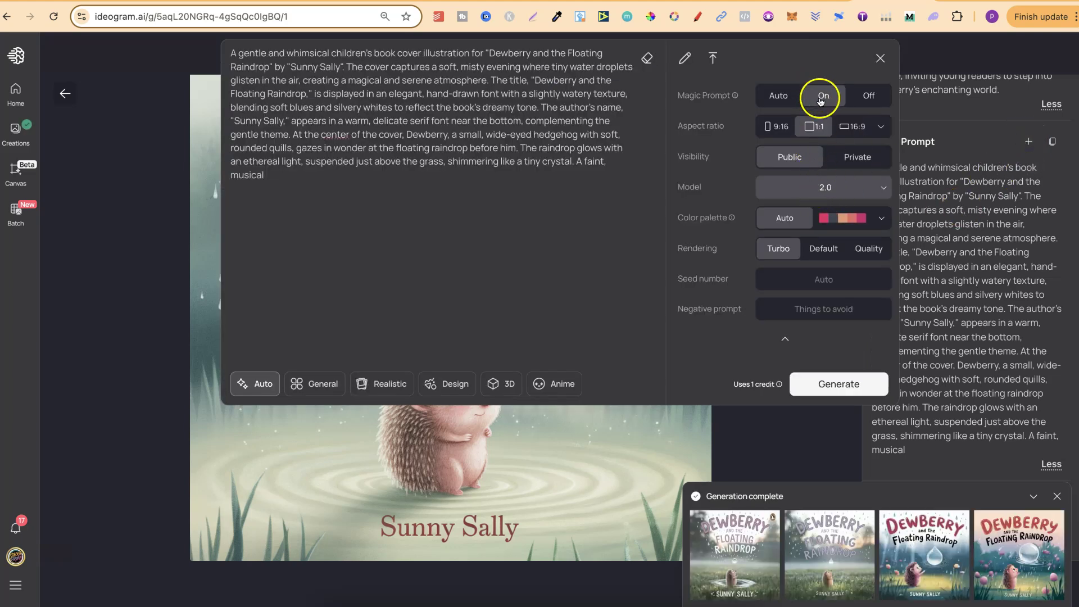
{"action": "left_click", "coordinate": [830, 386]}
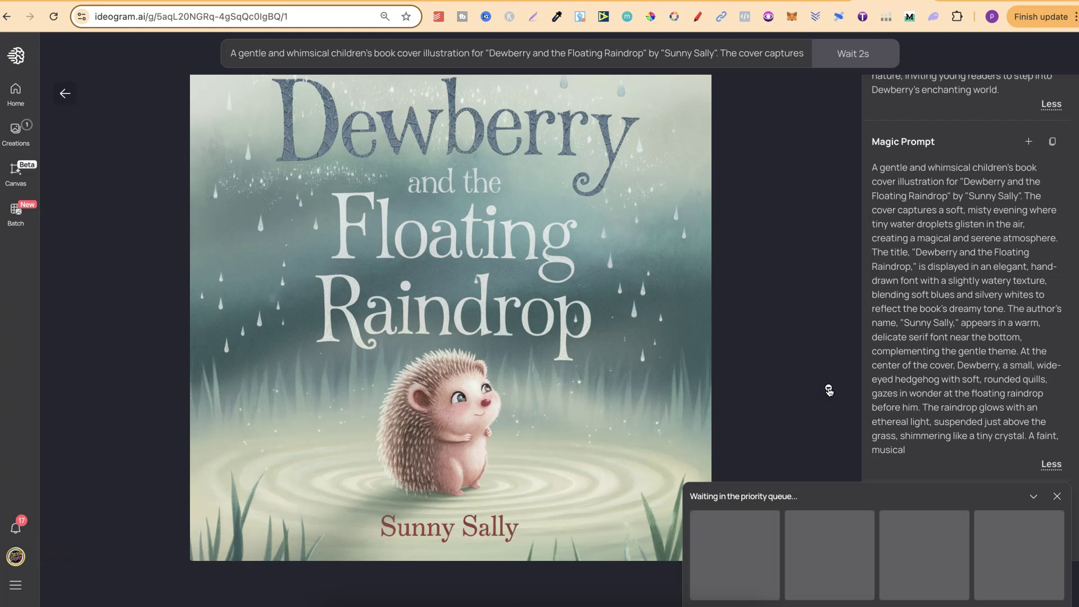
{"action": "left_click", "coordinate": [66, 96]}
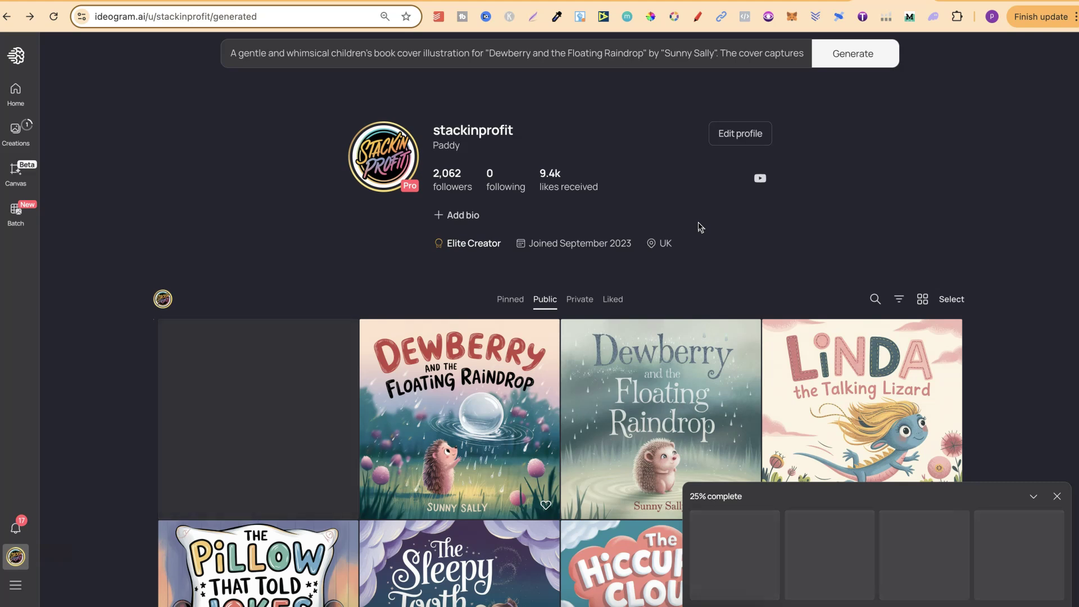
Inspect the newest Dewberry cover set, including its glass raindrop variant.
{"action": "left_click", "coordinate": [459, 413]}
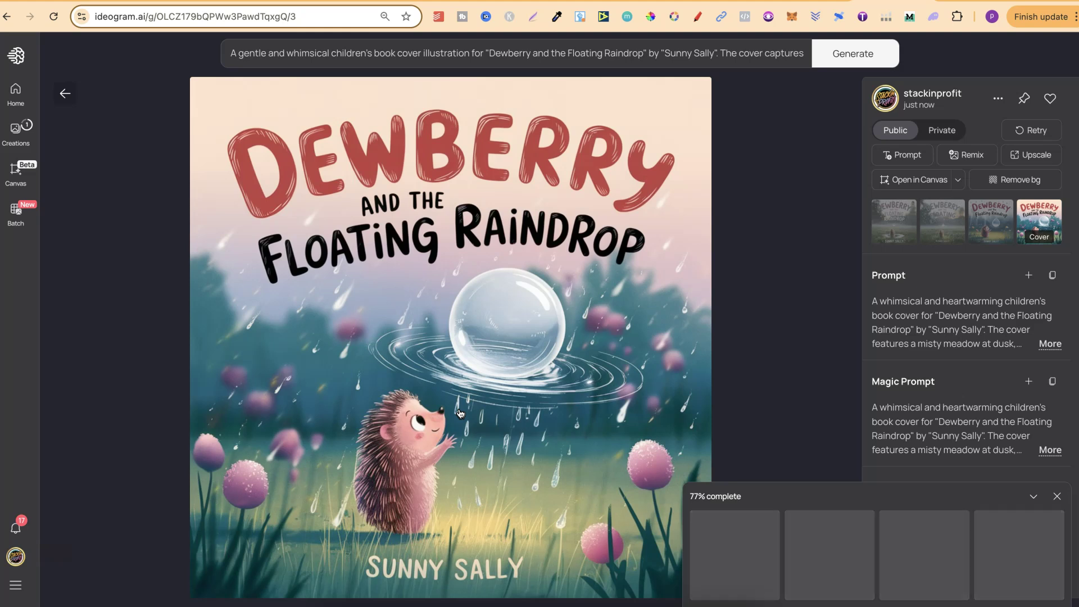
{"action": "left_click", "coordinate": [373, 163]}
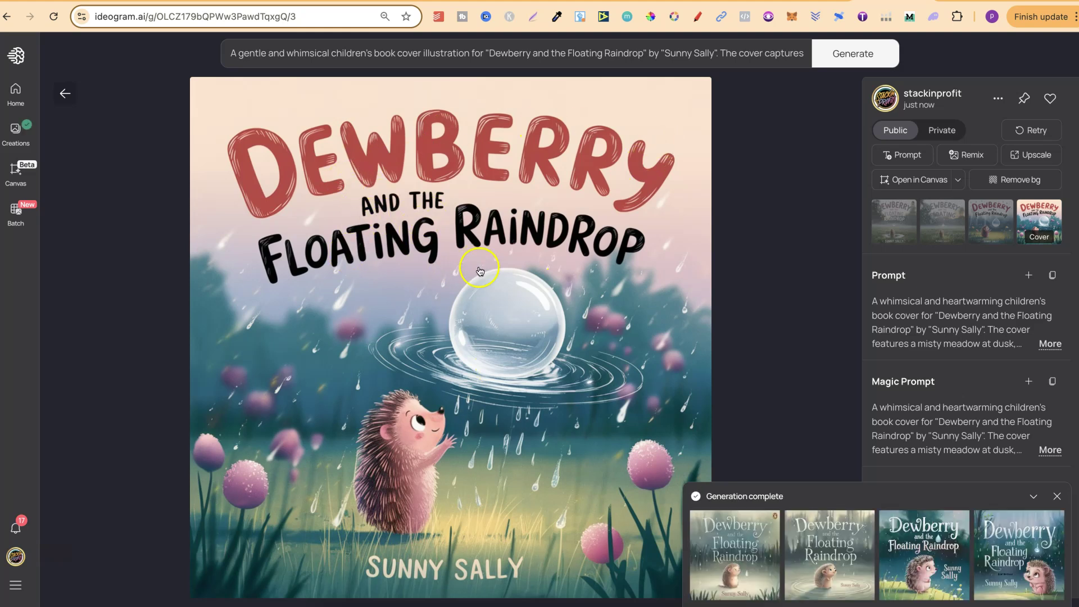
{"action": "left_click", "coordinate": [701, 263]}
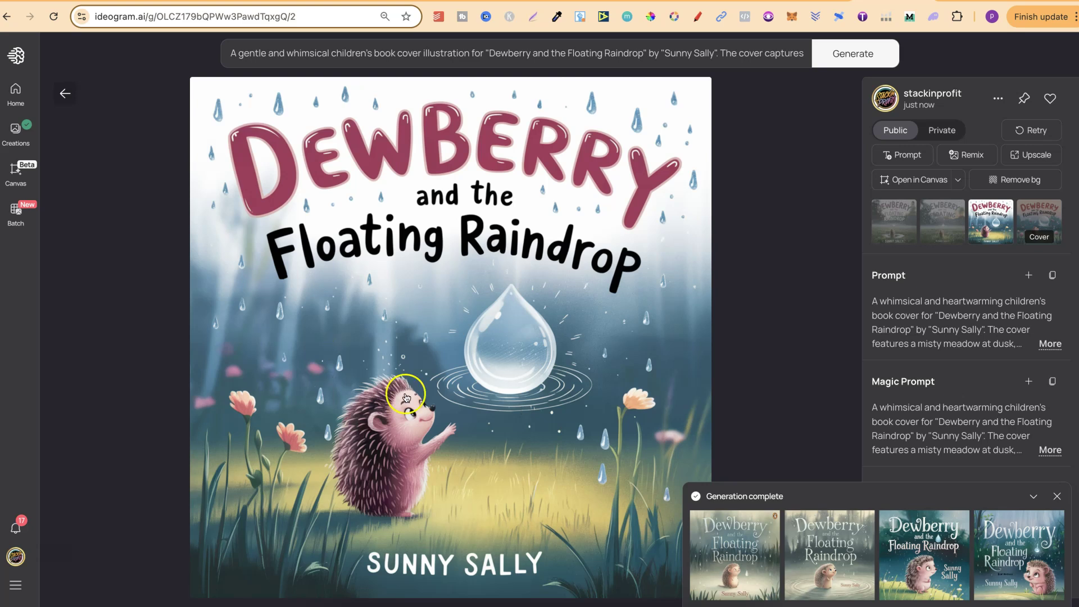
{"action": "left_click", "coordinate": [65, 93]}
Cycle through all variants of the misty Dewberry cover set.
{"action": "left_click", "coordinate": [272, 393]}
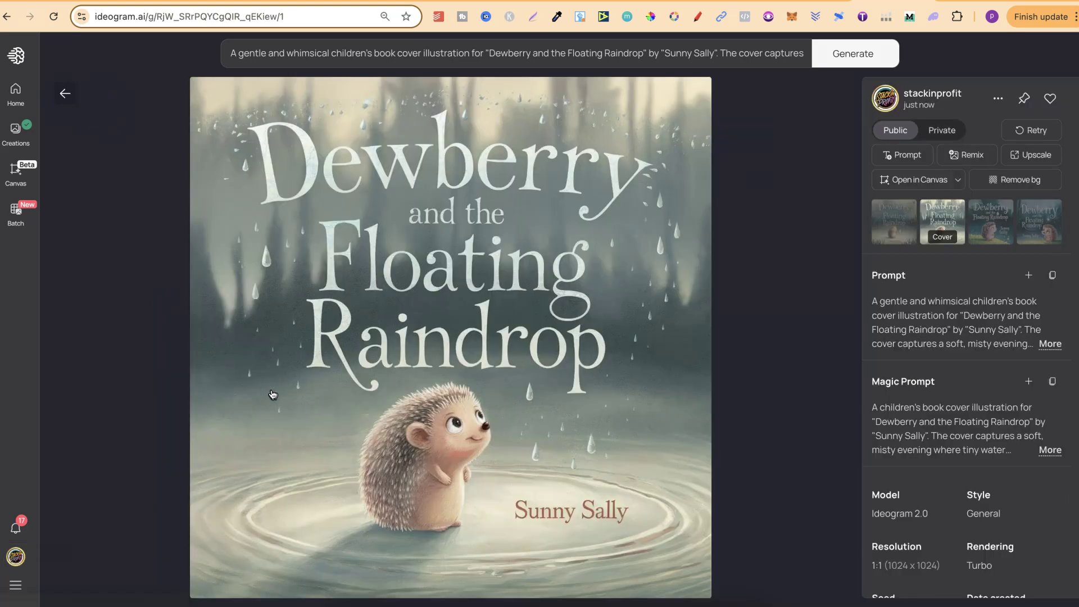
{"action": "key", "text": "Right"}
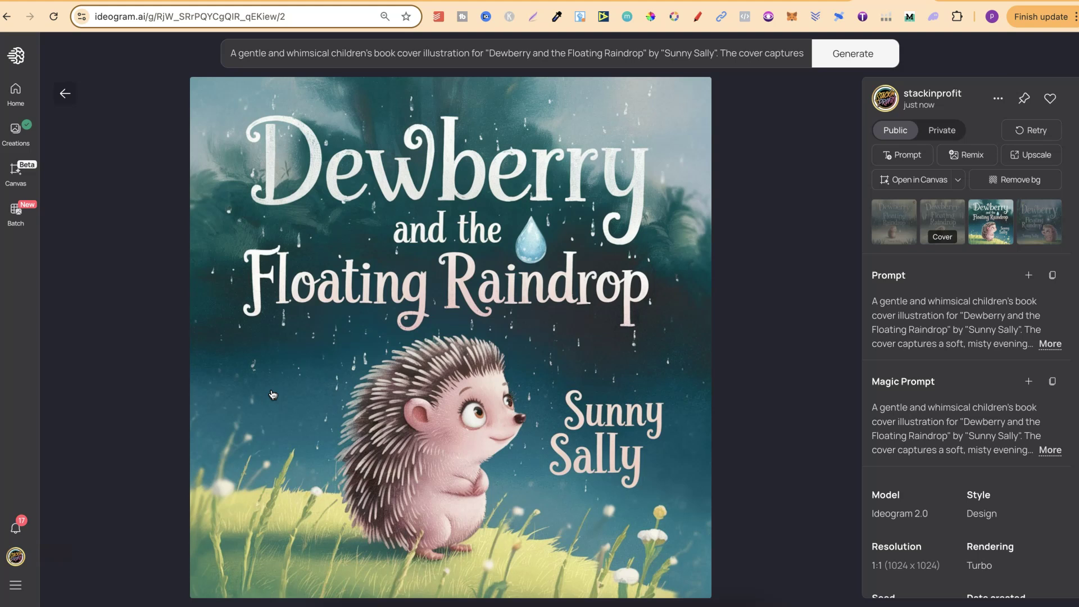
{"action": "left_click", "coordinate": [272, 394]}
{"action": "left_click", "coordinate": [272, 393]}
{"action": "left_click", "coordinate": [272, 393]}
{"action": "left_click", "coordinate": [272, 394]}
{"action": "left_click", "coordinate": [272, 394]}
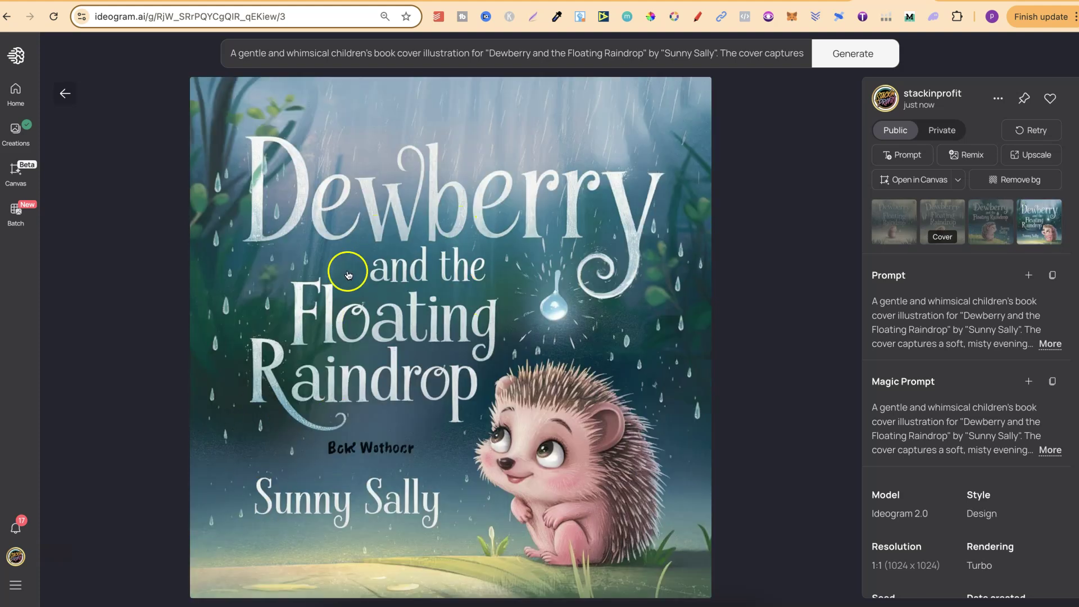
{"action": "left_click", "coordinate": [65, 94]}
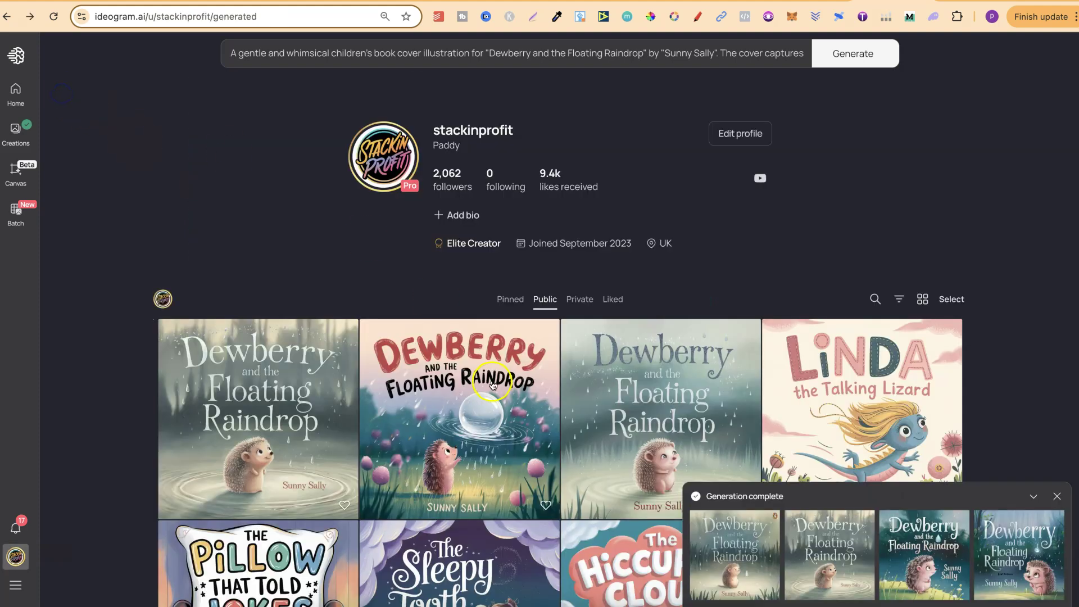
Select the glass raindrop variant of the bold-title cover set for remixing.
{"action": "left_click", "coordinate": [465, 392]}
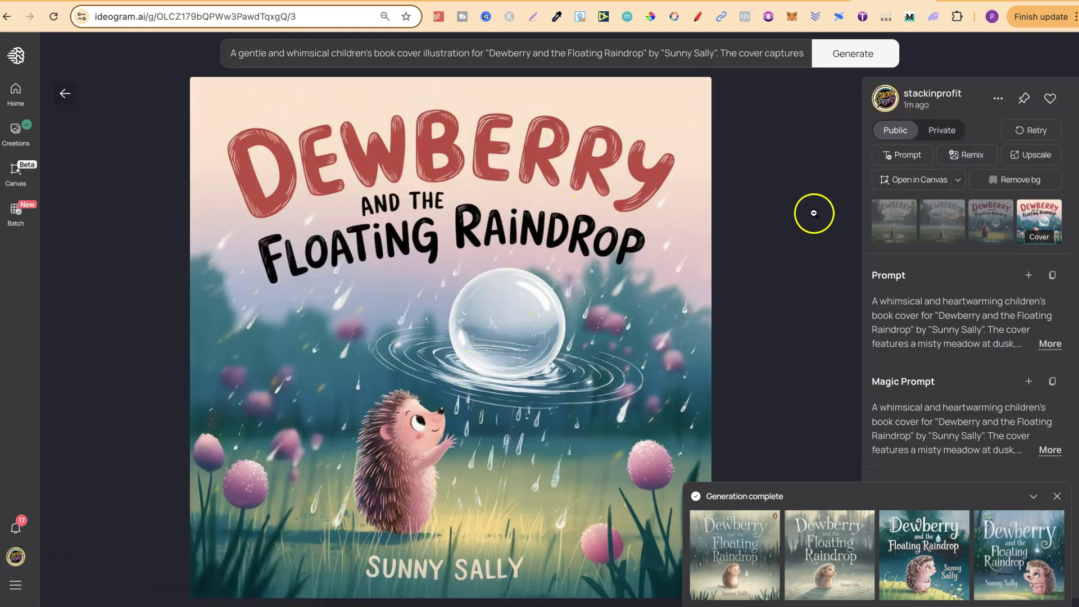
{"action": "left_click", "coordinate": [973, 223]}
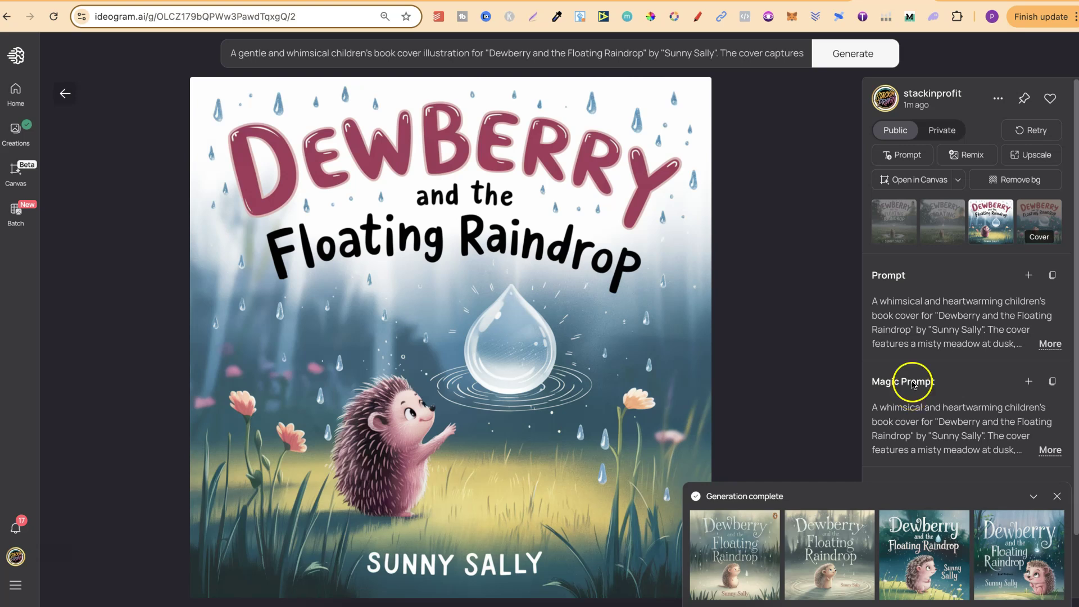
{"action": "left_click", "coordinate": [968, 154]}
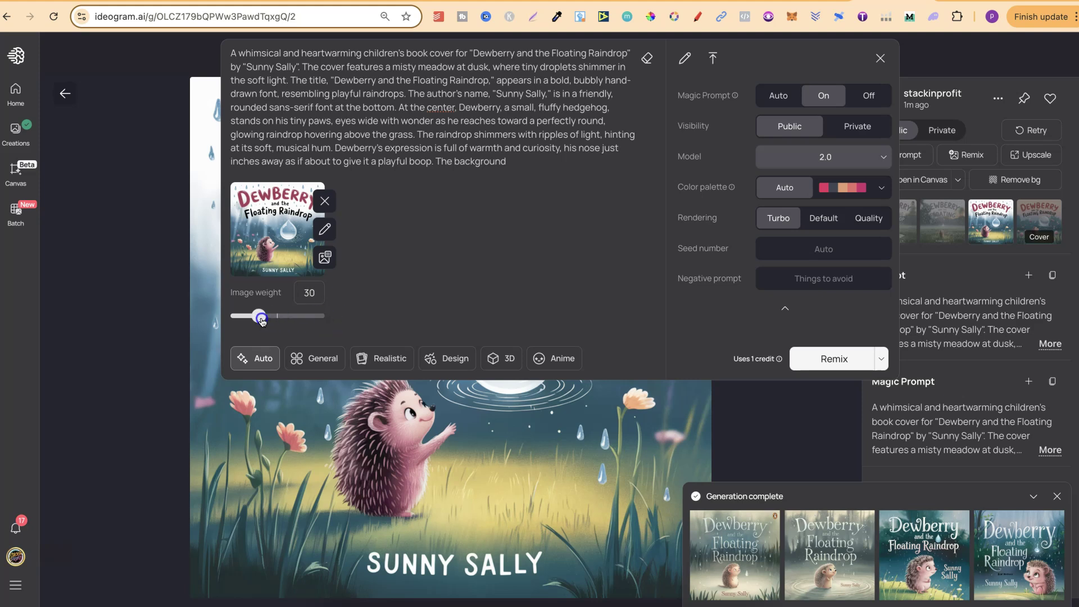
Remix the raindrop cover at image weight 100 with Magic Prompt off.
{"action": "left_click", "coordinate": [834, 359]}
{"action": "left_click", "coordinate": [943, 190]}
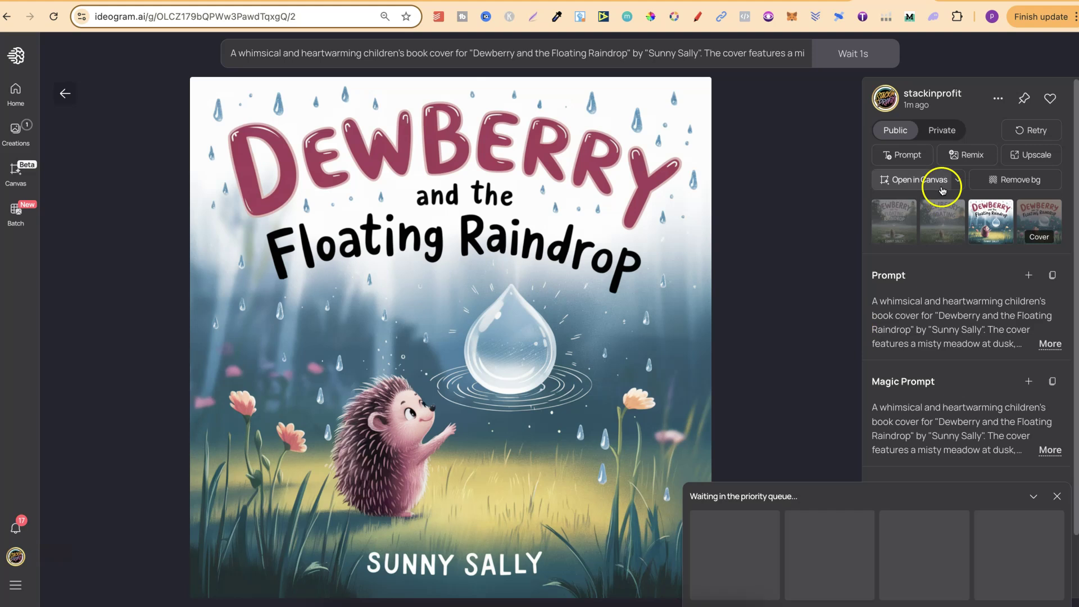
{"action": "left_click", "coordinate": [964, 155]}
{"action": "left_click_drag", "start_coordinate": [324, 315], "coordinate": [379, 320]}
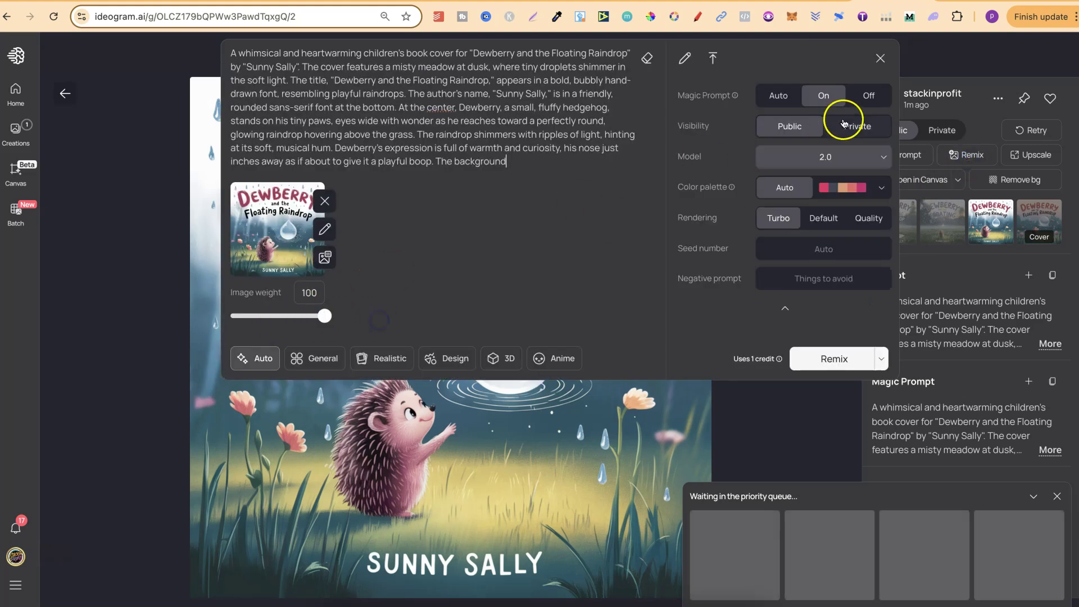
{"action": "left_click", "coordinate": [862, 102]}
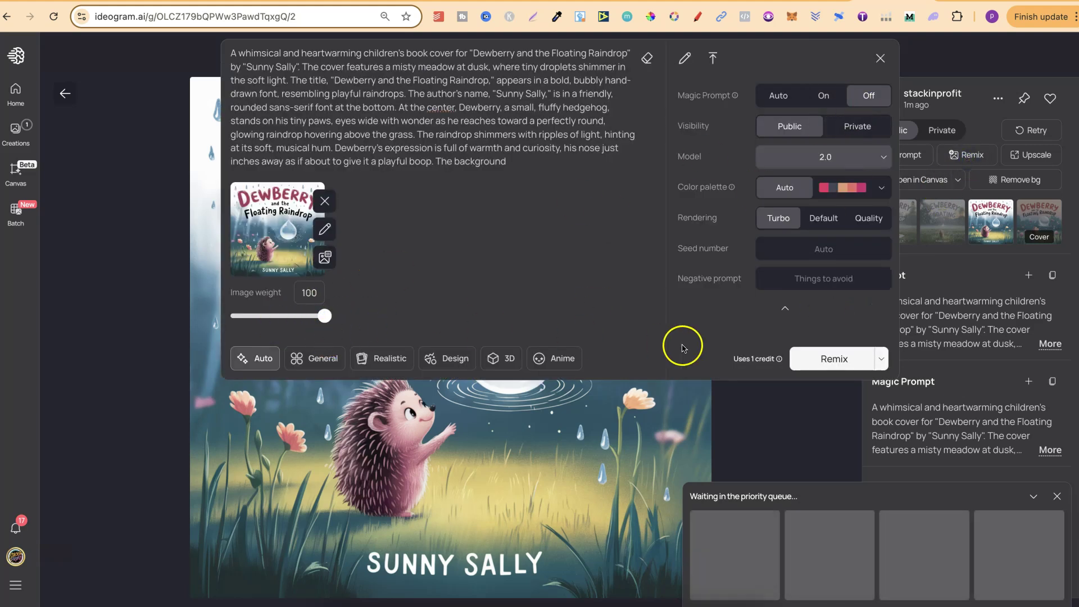
{"action": "left_click", "coordinate": [821, 359]}
Delete the original raindrop cover image set.
{"action": "left_click", "coordinate": [1000, 100]}
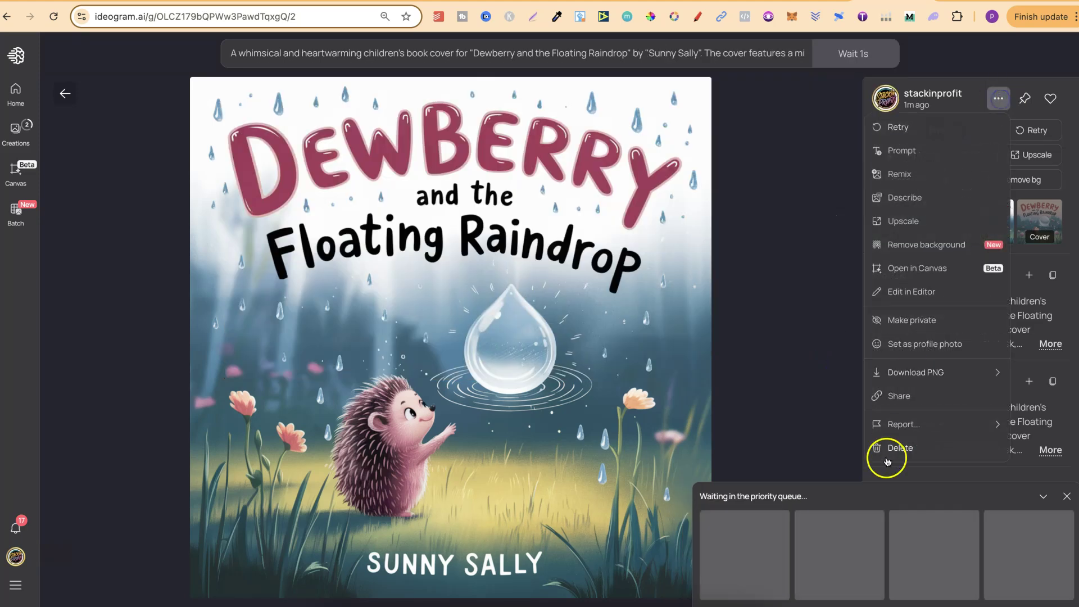
{"action": "left_click", "coordinate": [901, 446]}
{"action": "left_click", "coordinate": [672, 348]}
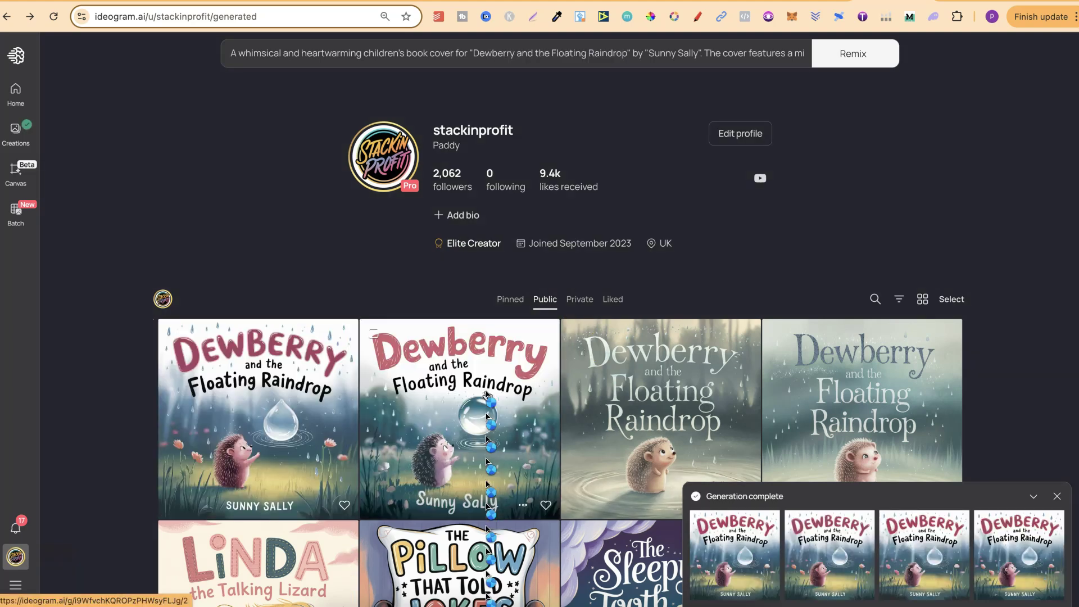
Remix the Dewberry and the Floating Raindrops cover at image weight 100.
{"action": "left_click", "coordinate": [451, 406]}
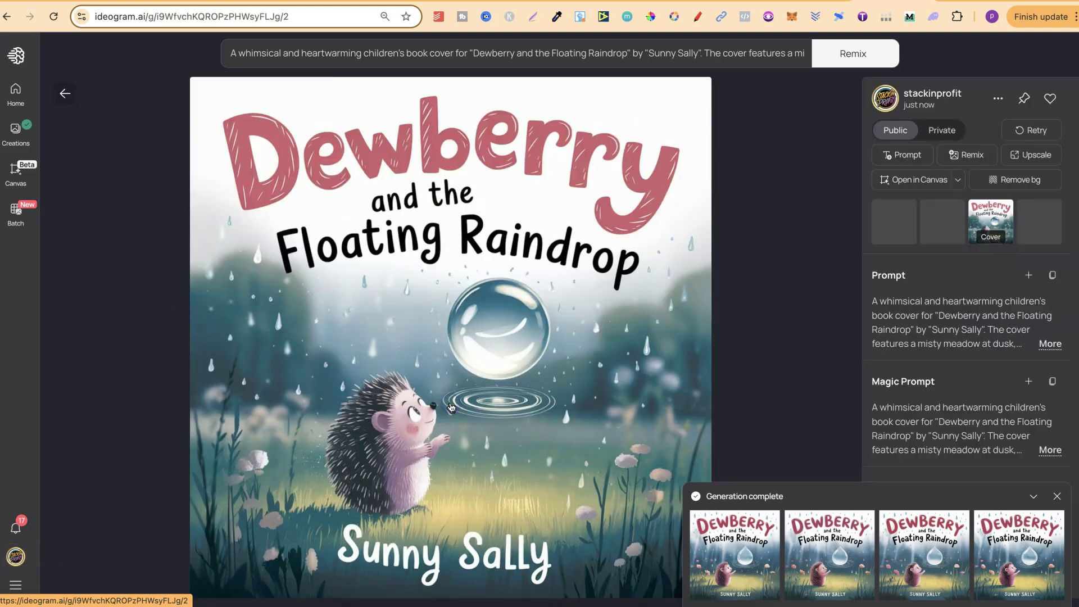
{"action": "key", "text": "Right"}
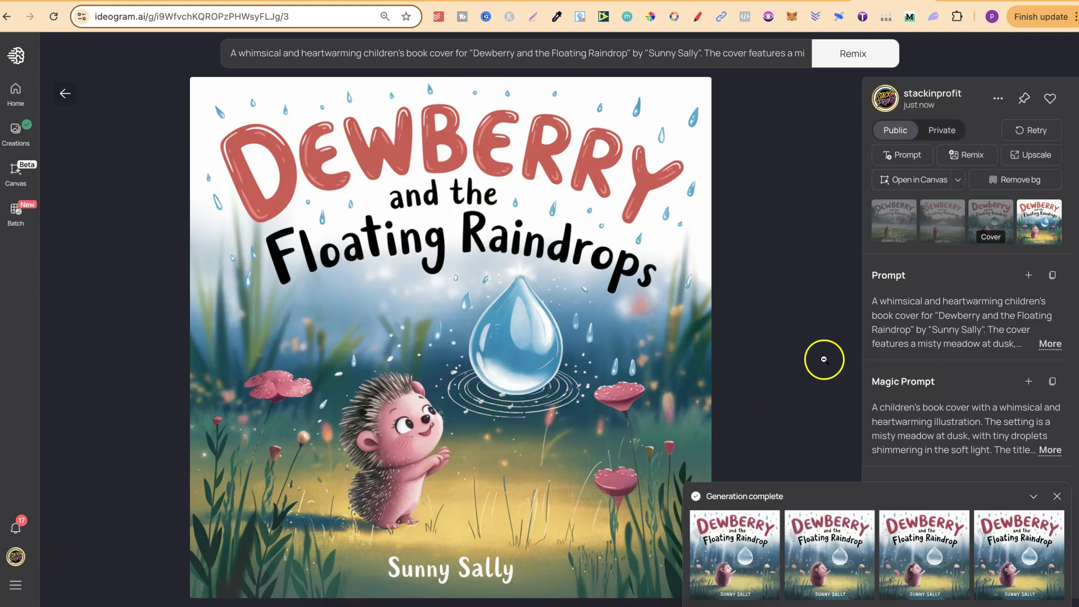
{"action": "left_click", "coordinate": [962, 154]}
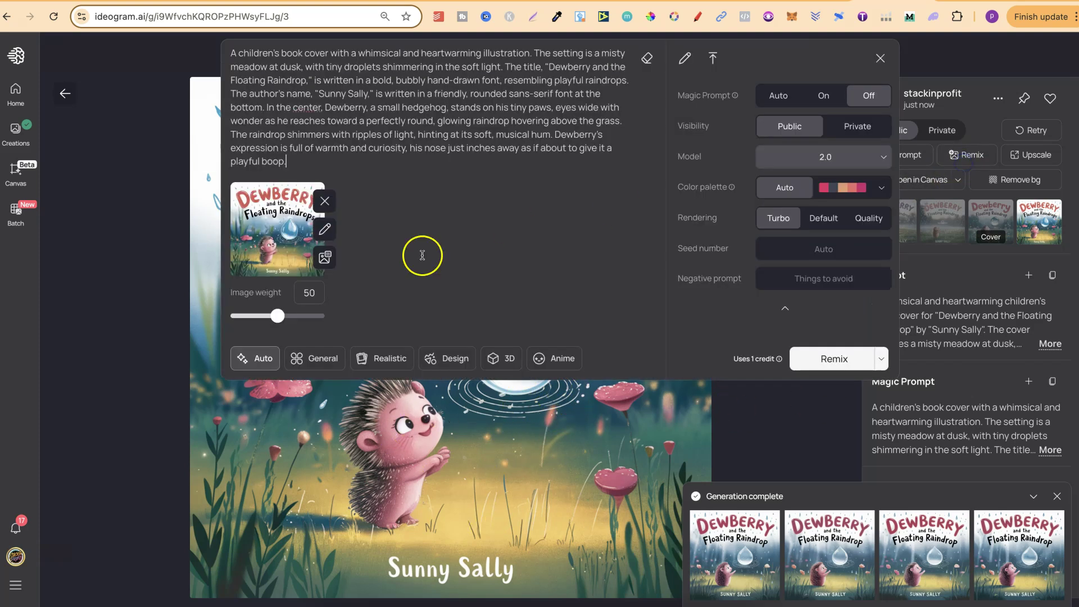
{"action": "left_click_drag", "start_coordinate": [284, 315], "coordinate": [423, 315]}
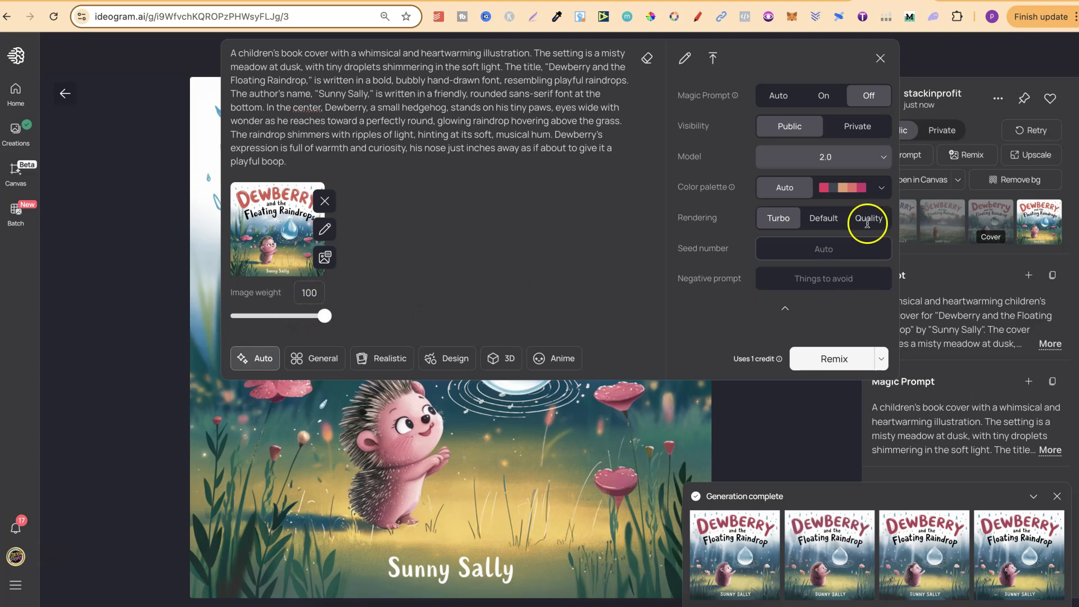
{"action": "left_click", "coordinate": [834, 359]}
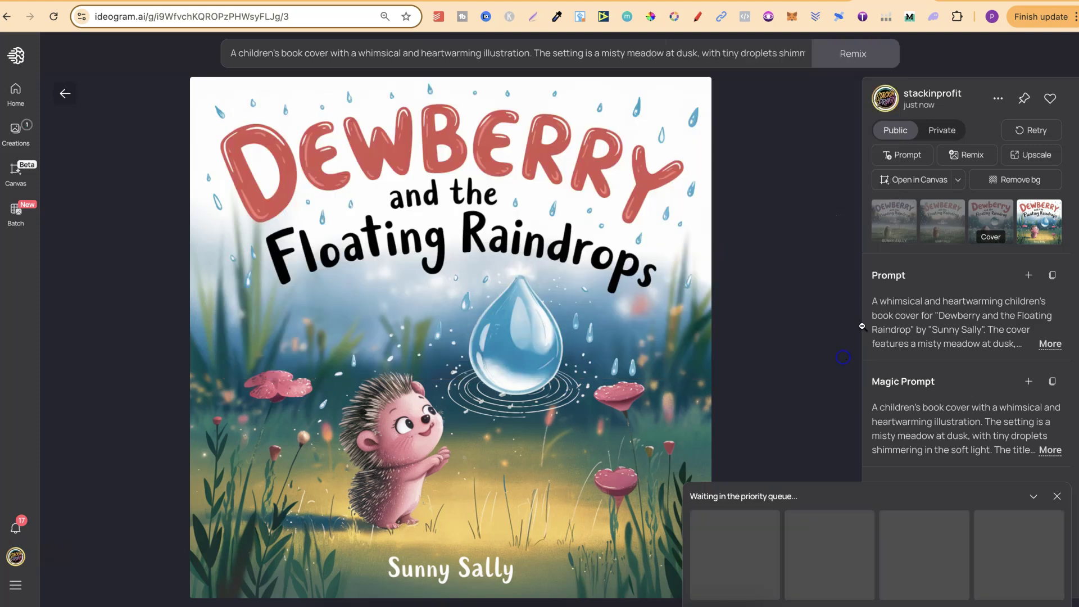
Delete that cover's original image set.
{"action": "left_click", "coordinate": [997, 97]}
{"action": "left_click", "coordinate": [896, 443]}
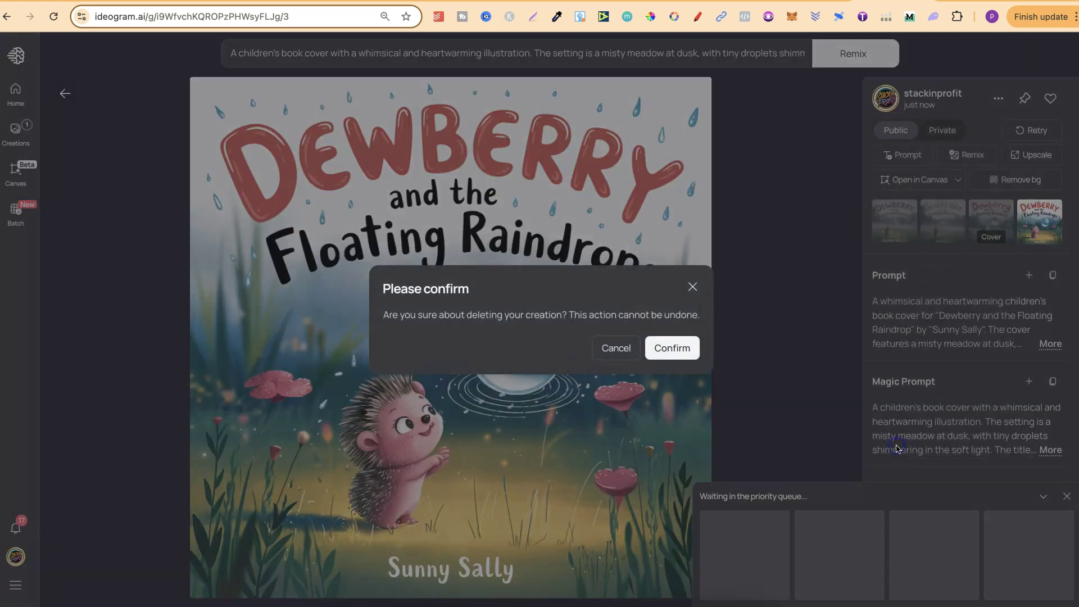
{"action": "left_click", "coordinate": [672, 347]}
{"action": "scroll", "coordinate": [886, 421], "scroll_direction": "down", "scroll_amount": 2}
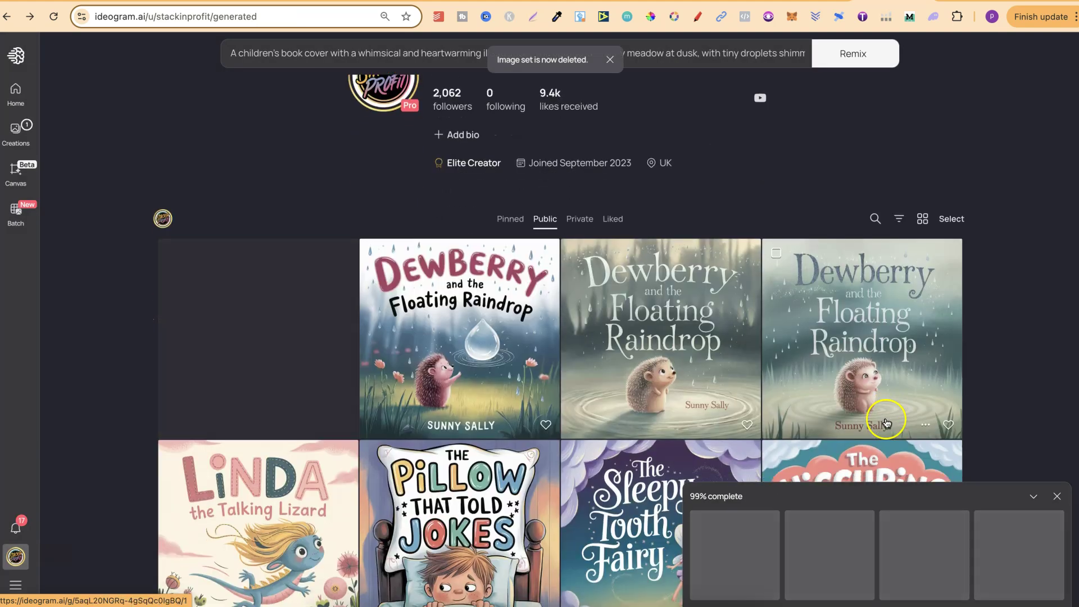
Compare the misty serif-lettered Dewberry cover's variants, then delete that image set.
{"action": "left_click", "coordinate": [873, 331]}
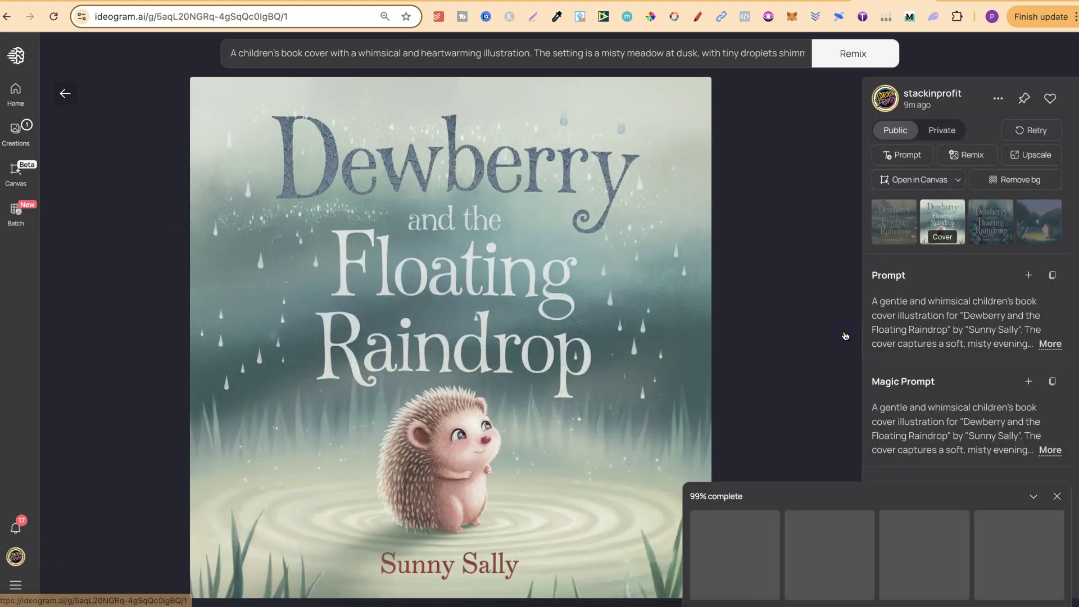
{"action": "left_click", "coordinate": [846, 336]}
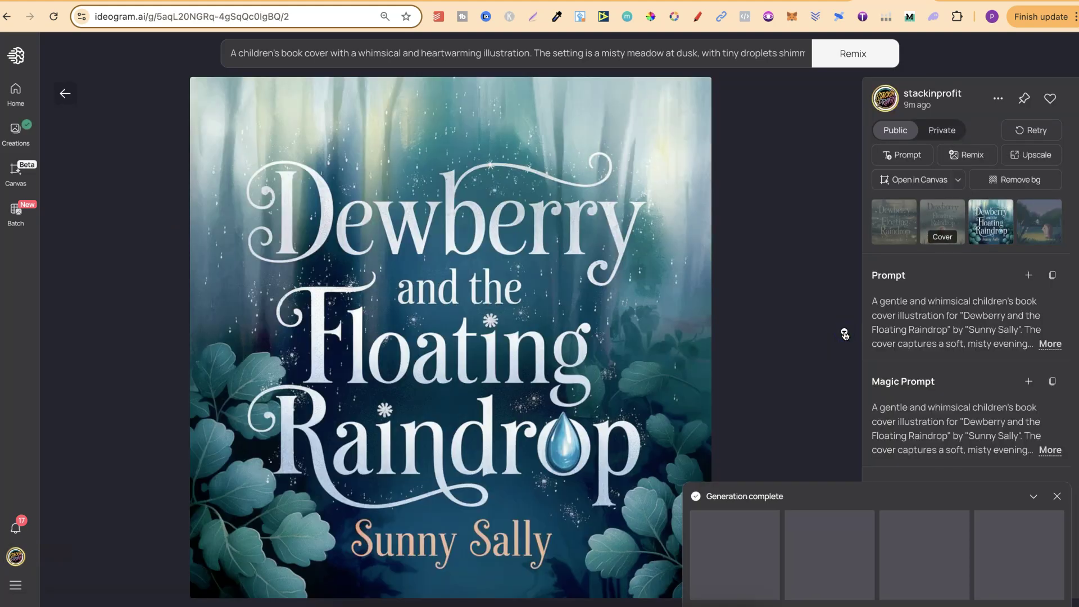
{"action": "left_click", "coordinate": [845, 335]}
{"action": "left_click", "coordinate": [845, 335]}
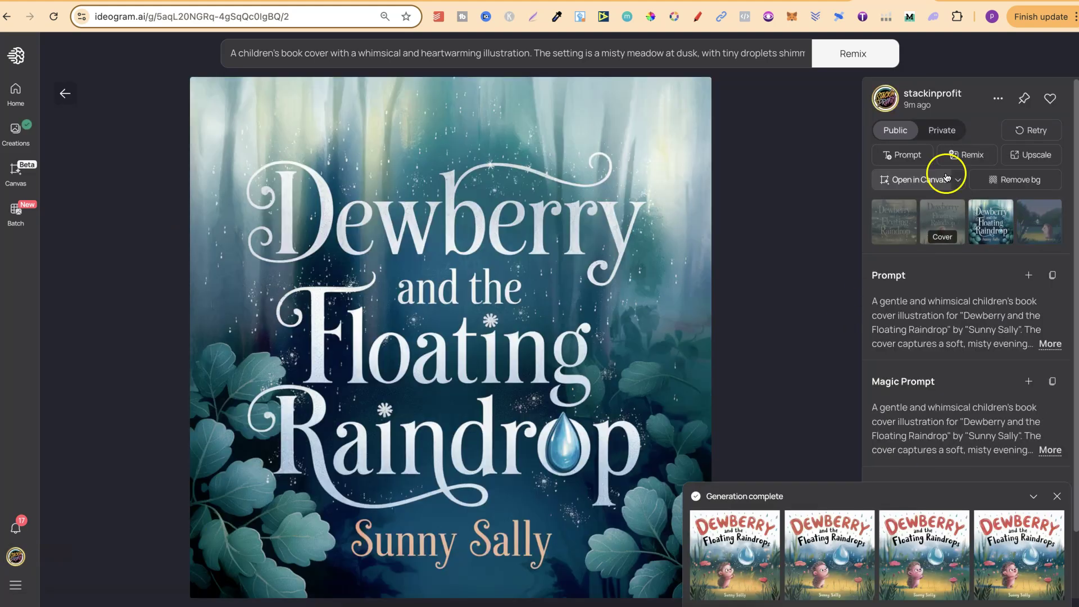
{"action": "left_click", "coordinate": [998, 99]}
{"action": "left_click", "coordinate": [907, 443]}
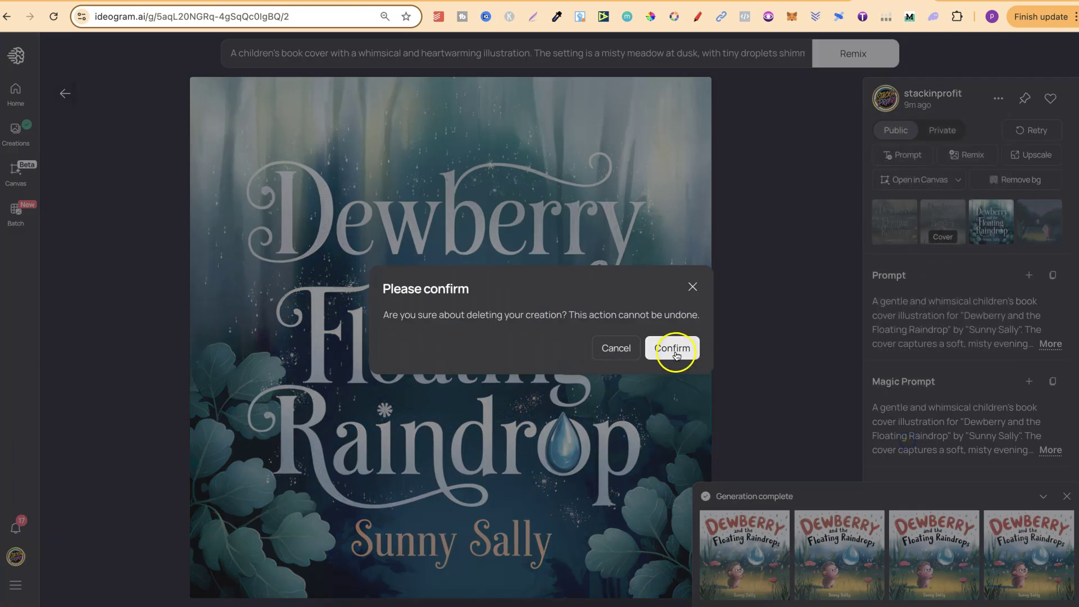
{"action": "left_click", "coordinate": [674, 347]}
Remix the misty hedgehog Dewberry cover at image weight 100, then delete its original set.
{"action": "left_click", "coordinate": [651, 321]}
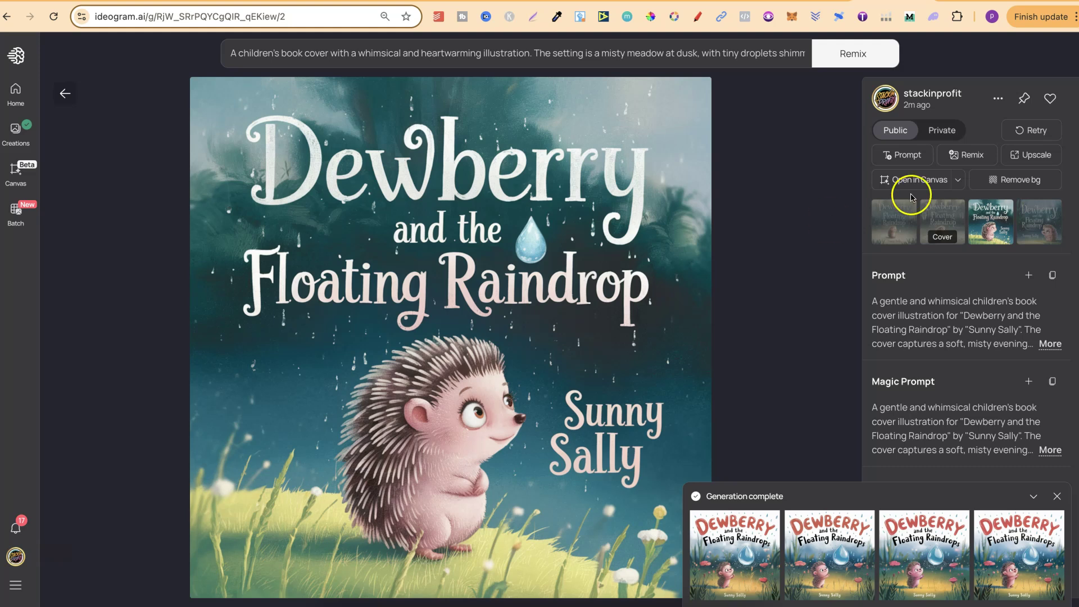
{"action": "left_click", "coordinate": [964, 158]}
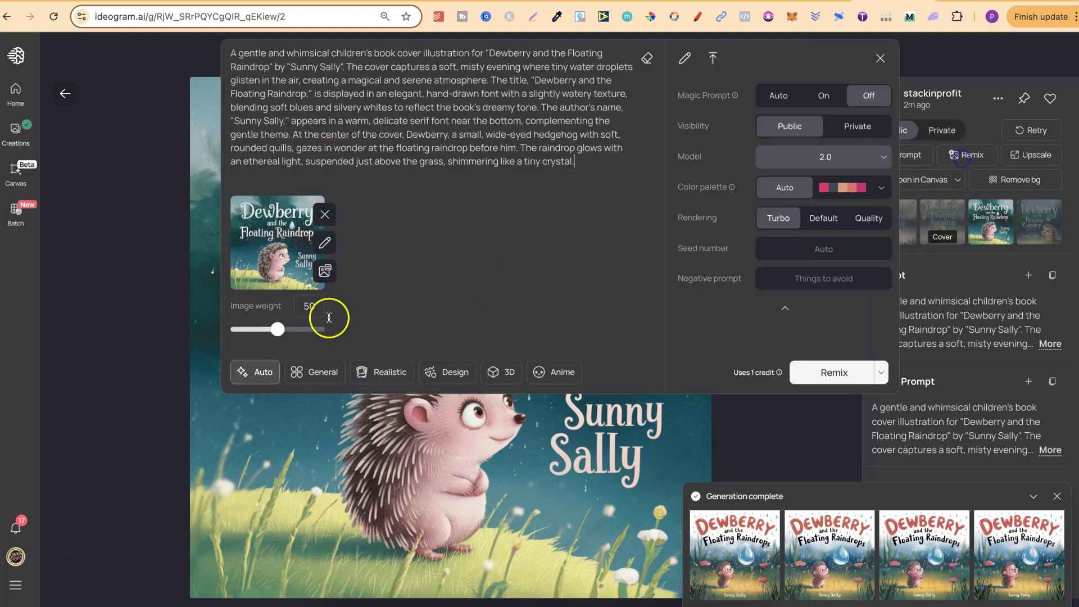
{"action": "left_click_drag", "start_coordinate": [277, 329], "coordinate": [401, 326]}
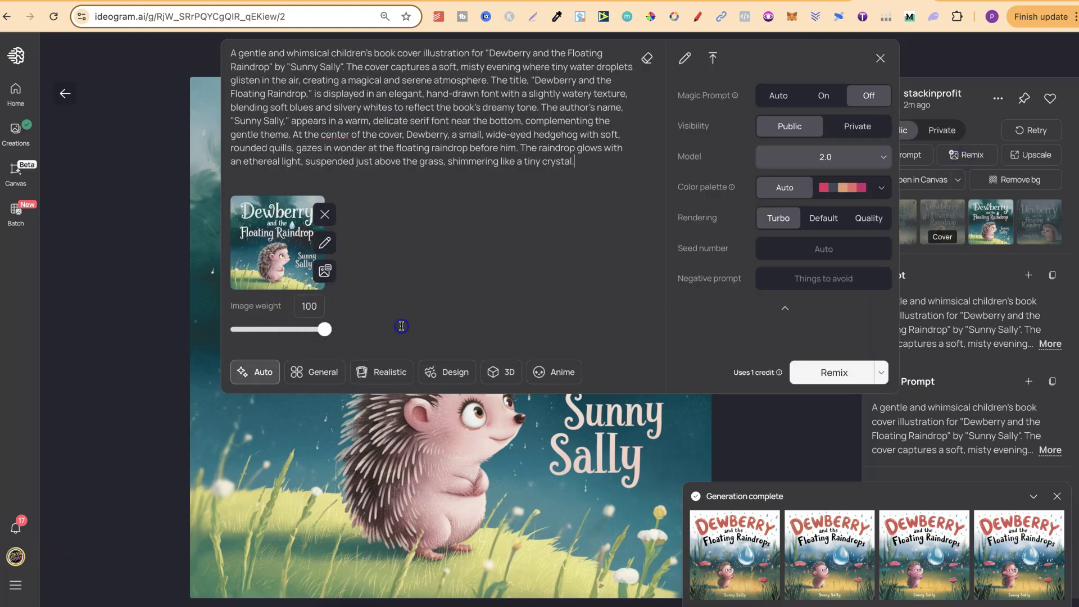
{"action": "left_click", "coordinate": [833, 373]}
{"action": "left_click", "coordinate": [997, 103]}
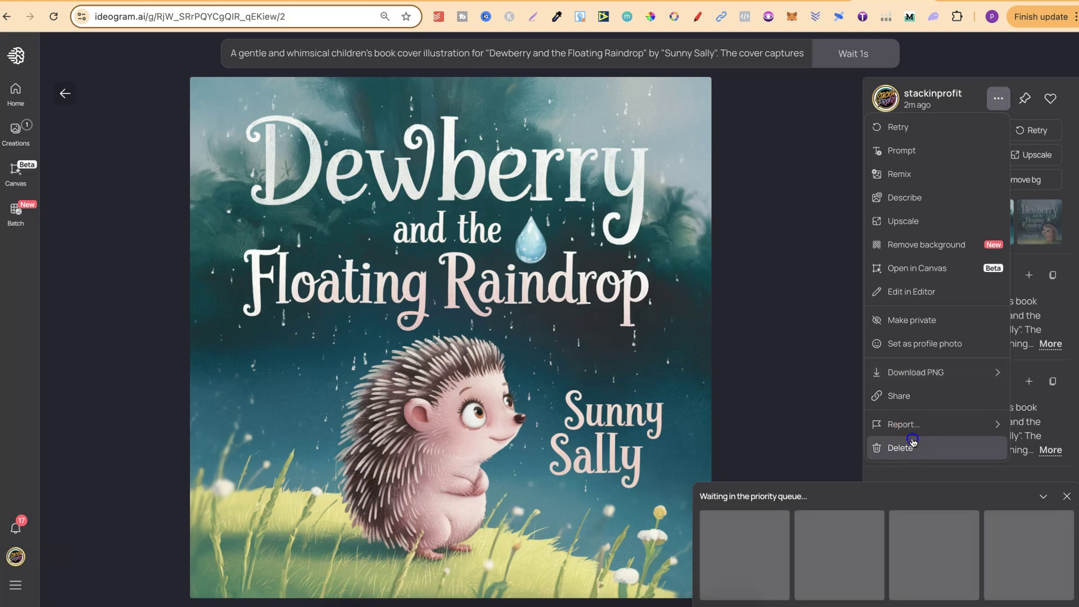
{"action": "left_click", "coordinate": [915, 446]}
{"action": "left_click", "coordinate": [667, 349]}
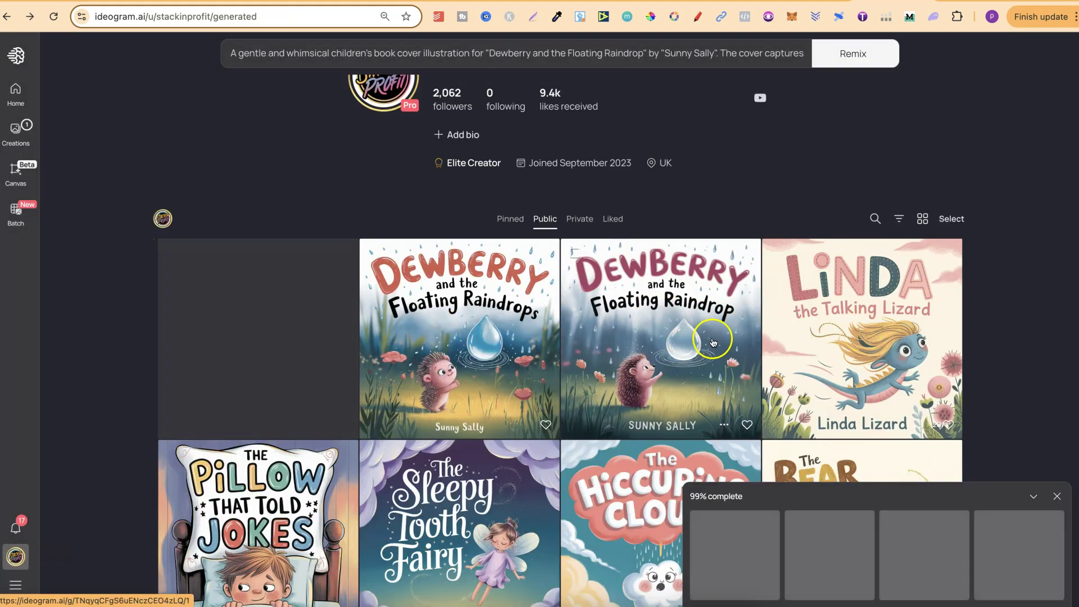
Flip through the Dewberry and the Floating Raindrop cover variants, then return to the gallery.
{"action": "left_click", "coordinate": [677, 325]}
{"action": "key", "text": "Right"}
{"action": "key", "text": "Right"}
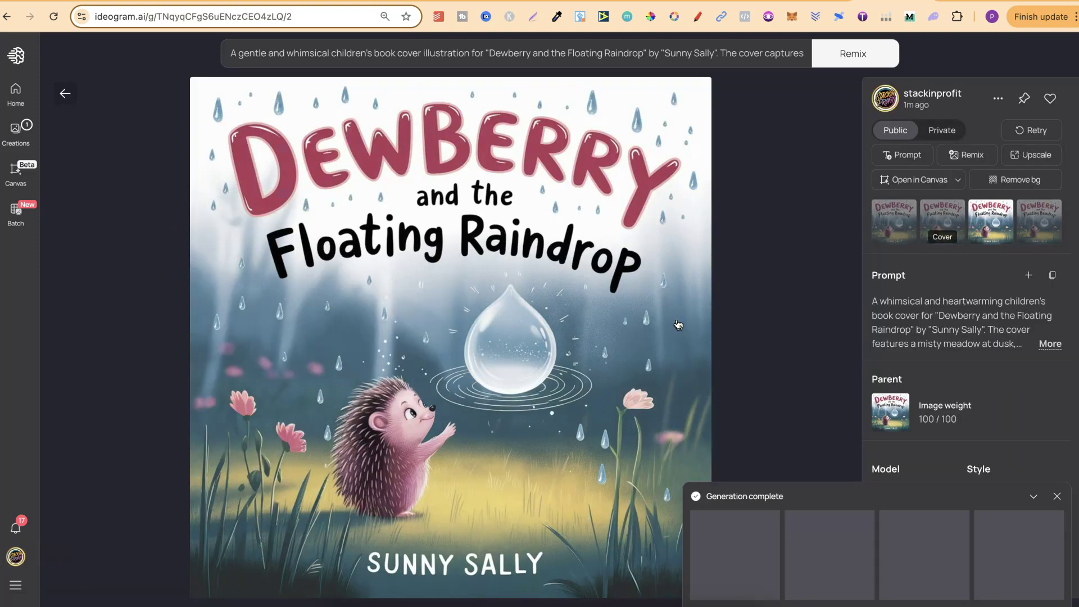
{"action": "key", "text": "Right"}
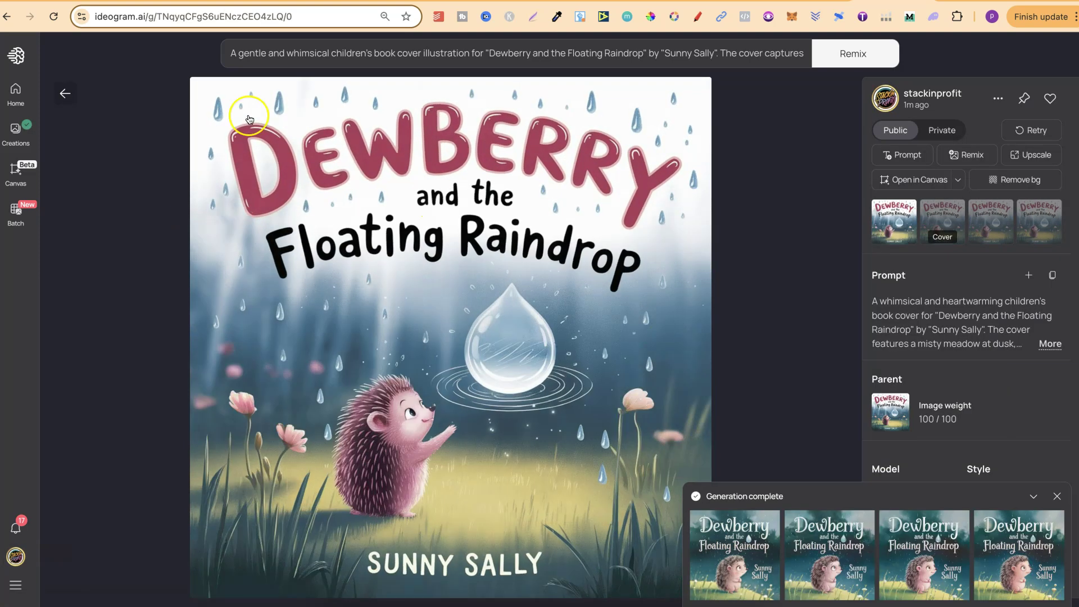
{"action": "left_click", "coordinate": [66, 94]}
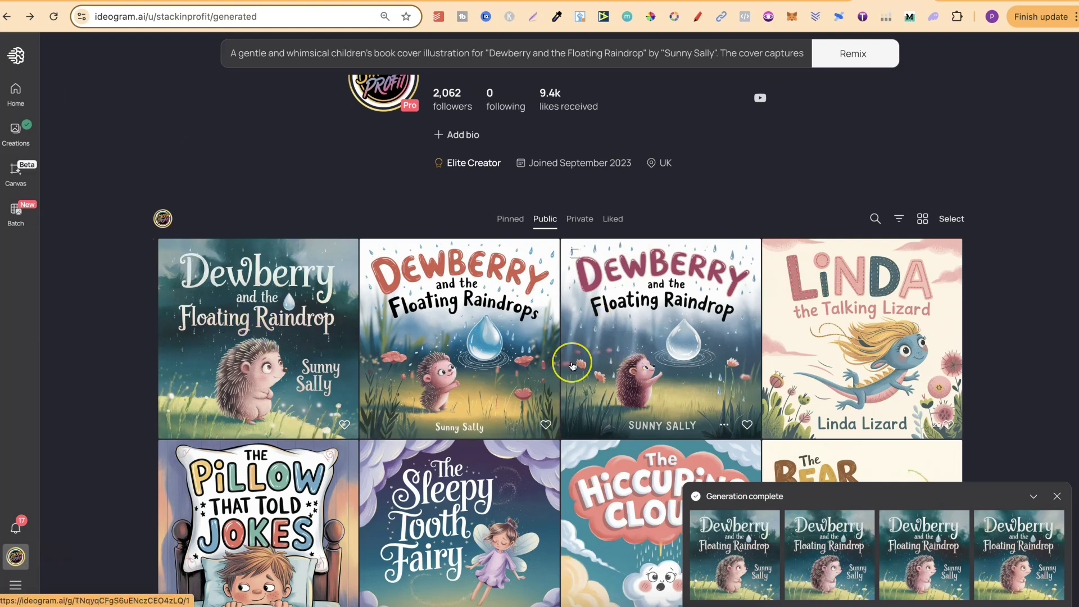
Show the Floating Raindrops cover, check the Short Stories and Book Cover Prompt GPTs, then return.
{"action": "left_click", "coordinate": [456, 321]}
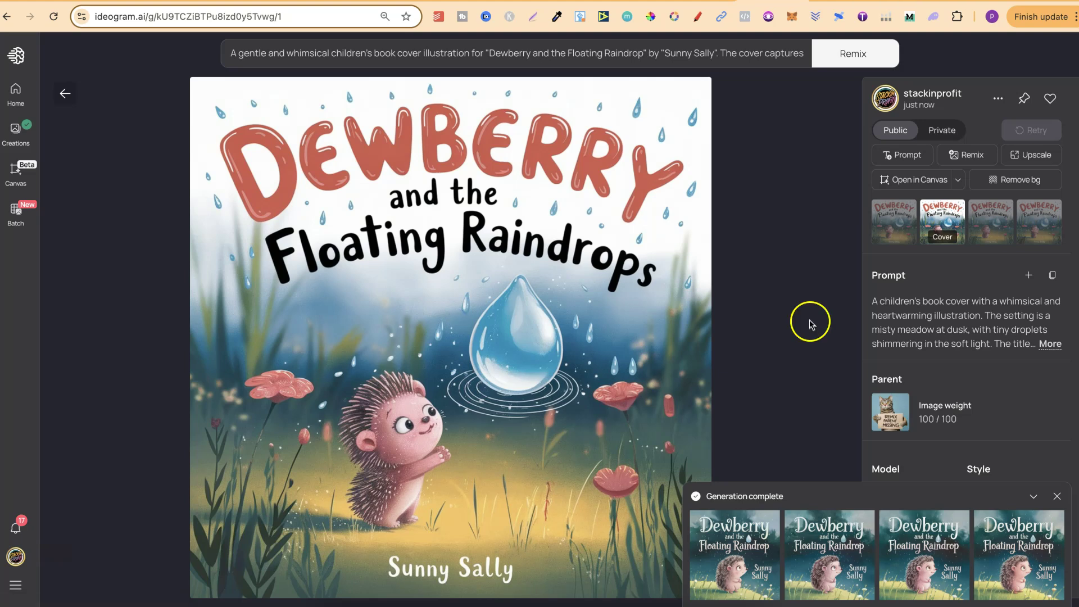
{"action": "left_click", "coordinate": [910, 2]}
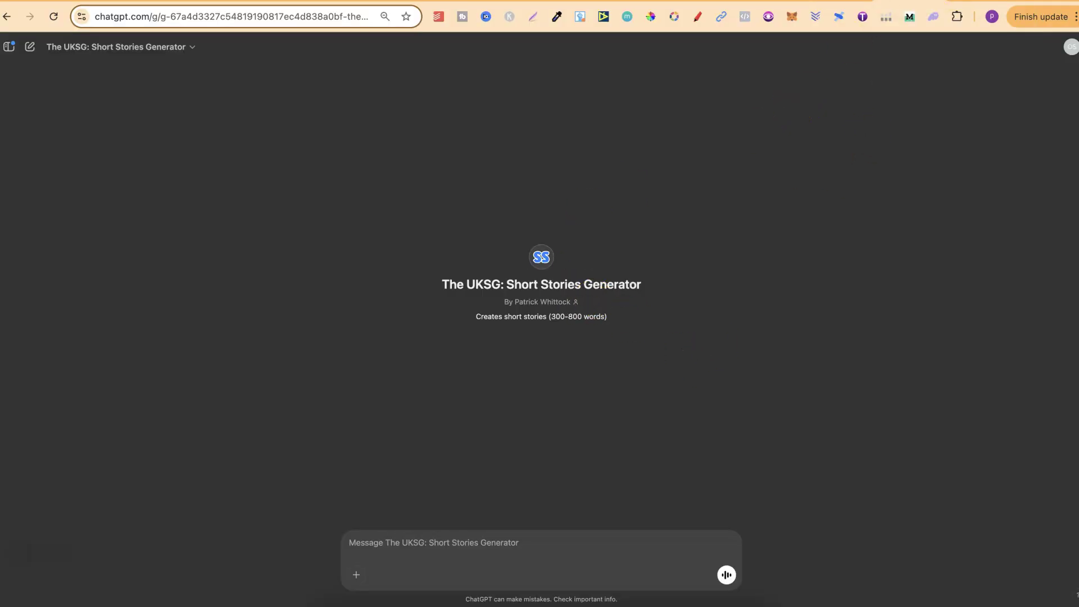
{"action": "left_click", "coordinate": [958, 1]}
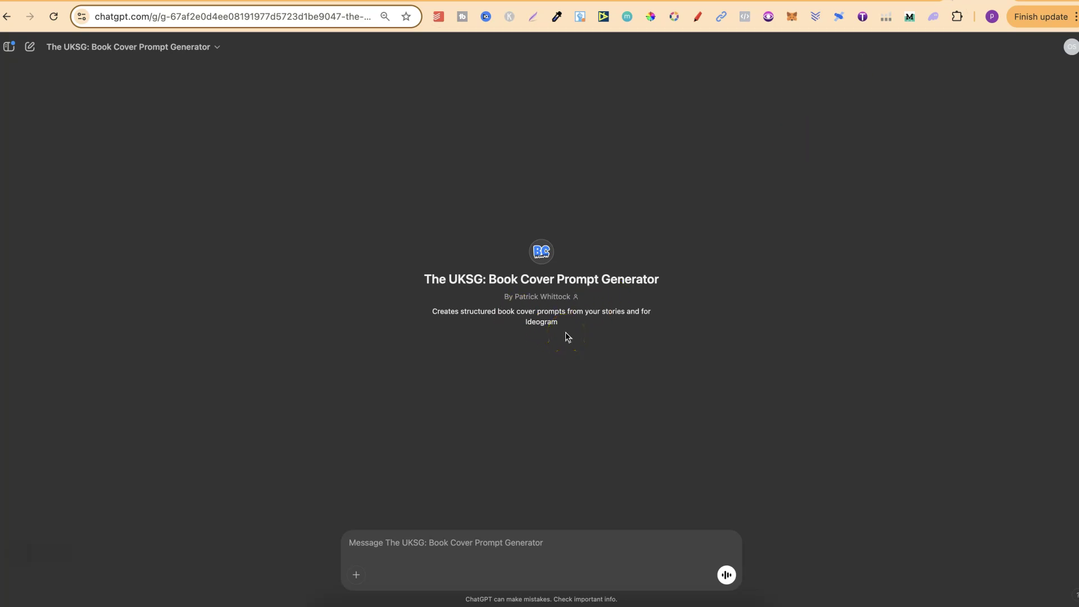
{"action": "left_click", "coordinate": [758, 3]}
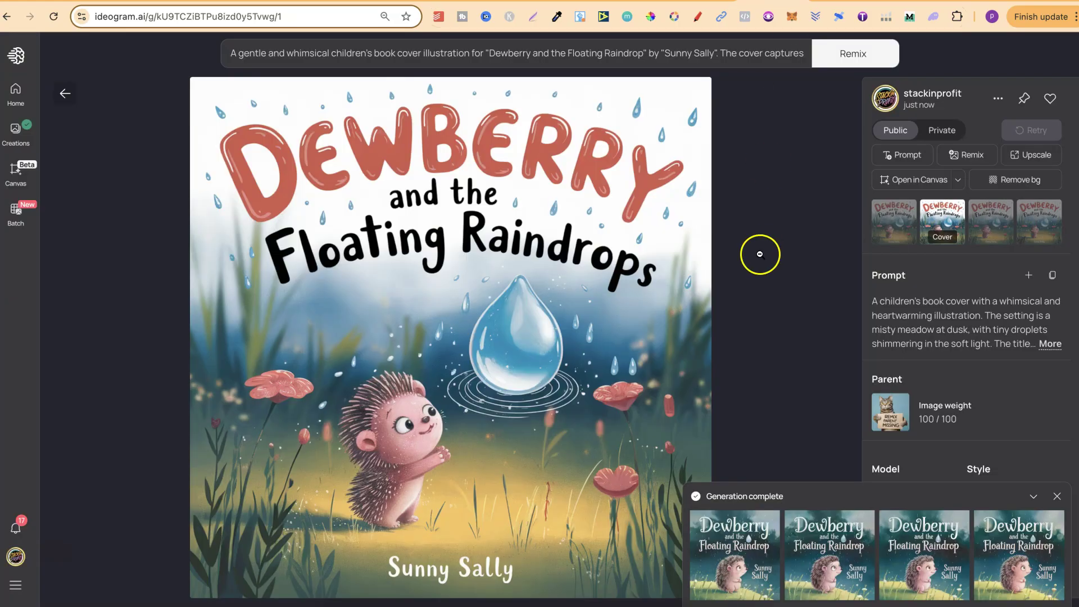
Scroll through the Gumroad Ultimate Kids Story Generator page, showing $34.99 with code 'discount'.
{"action": "left_click", "coordinate": [686, 2]}
{"action": "scroll", "coordinate": [865, 366], "scroll_direction": "down", "scroll_amount": 3}
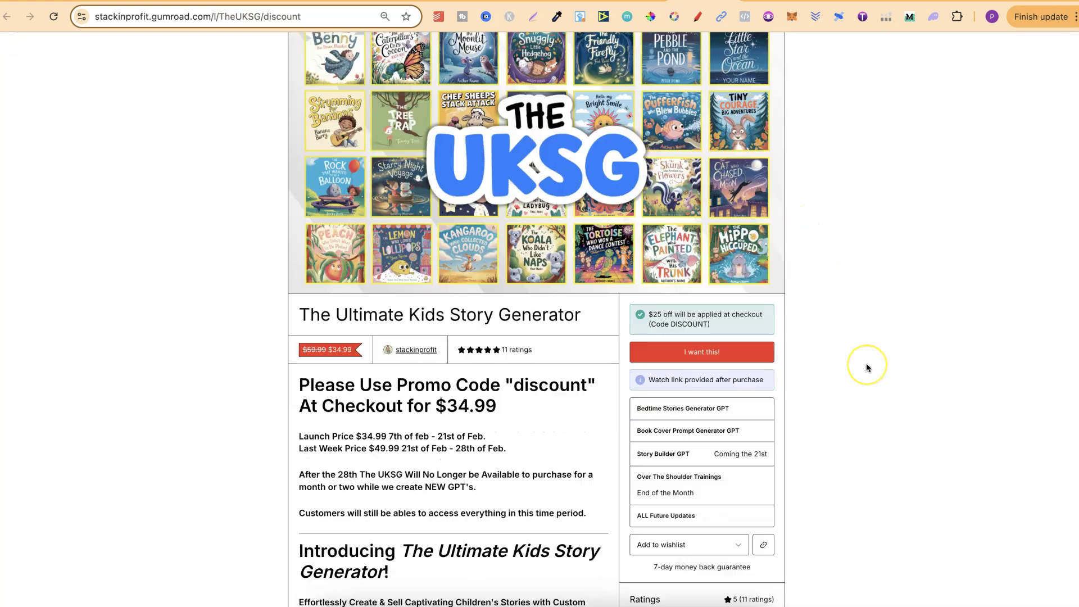
{"action": "scroll", "coordinate": [866, 368], "scroll_direction": "down", "scroll_amount": 12}
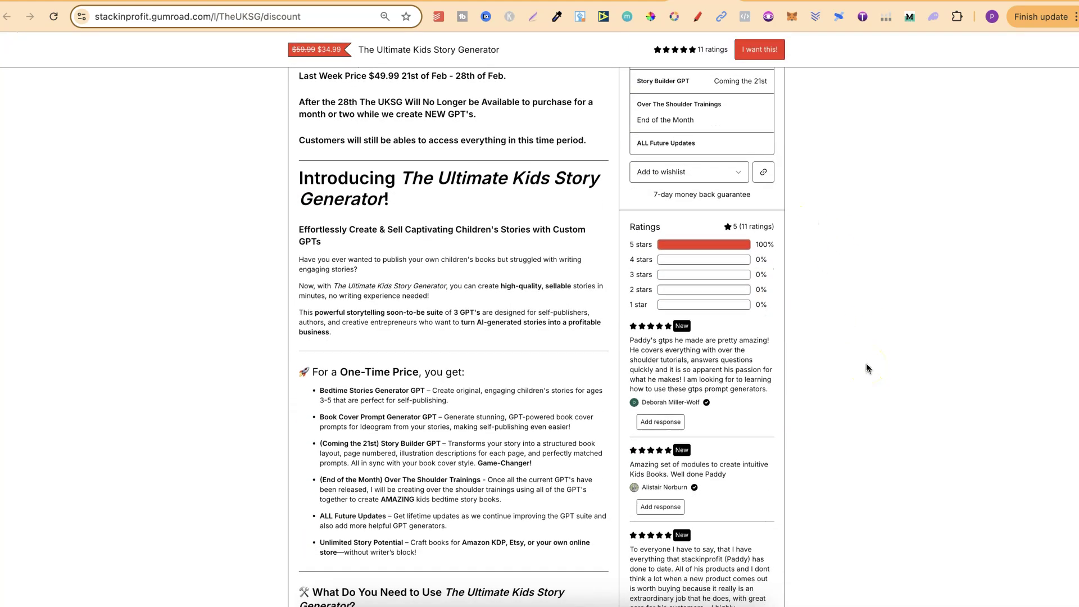
{"action": "scroll", "coordinate": [866, 368], "scroll_direction": "down", "scroll_amount": 1}
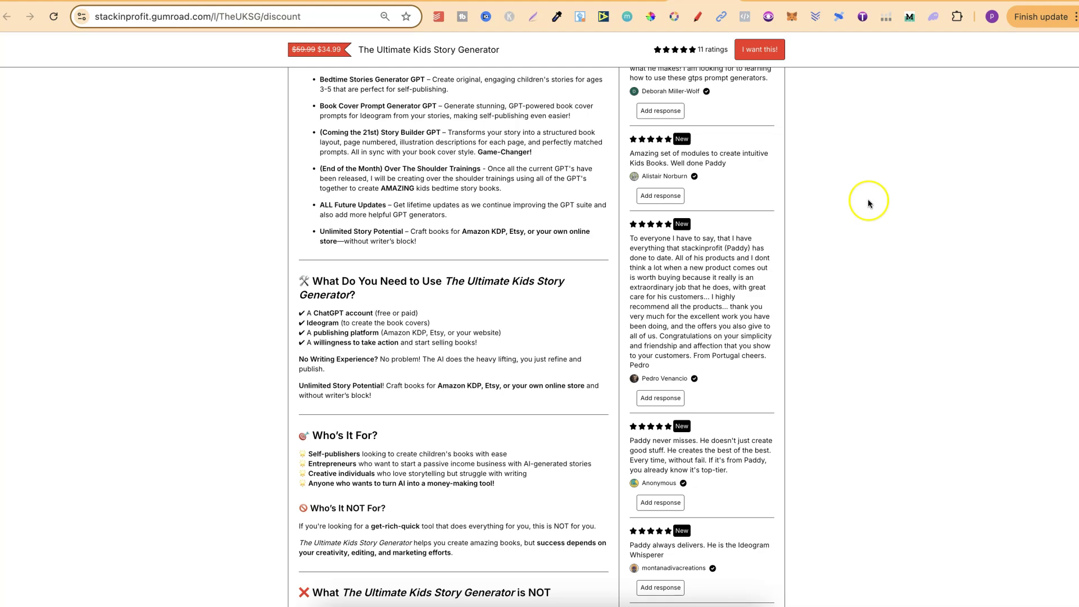
{"action": "scroll", "coordinate": [868, 203], "scroll_direction": "up", "scroll_amount": 15}
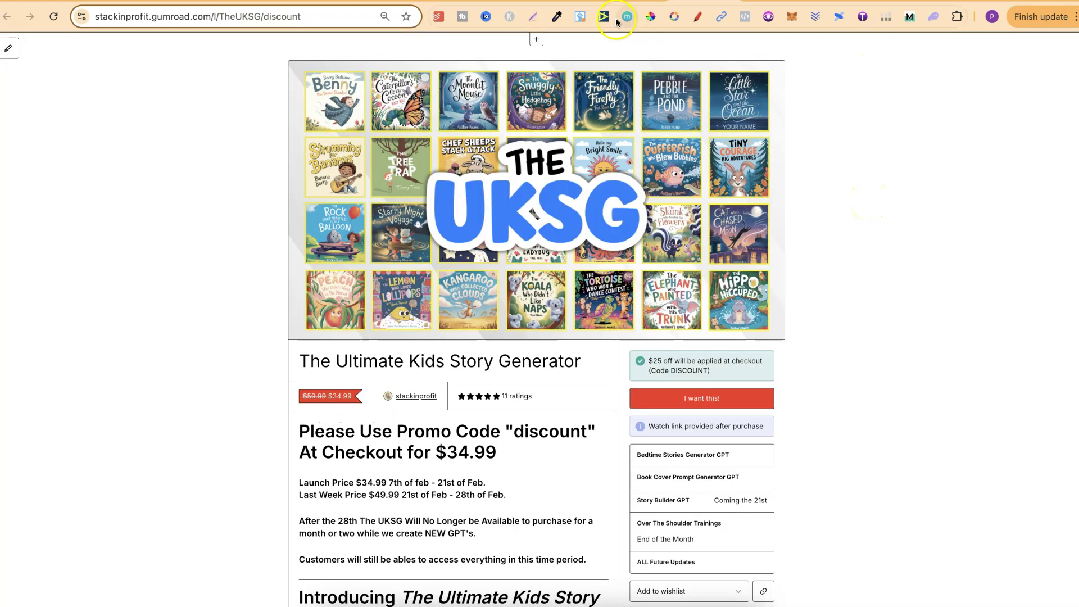
Return to the Ideogram profile gallery headed by the Dewberry and the Floating Raindrop covers.
{"action": "left_click", "coordinate": [658, 10]}
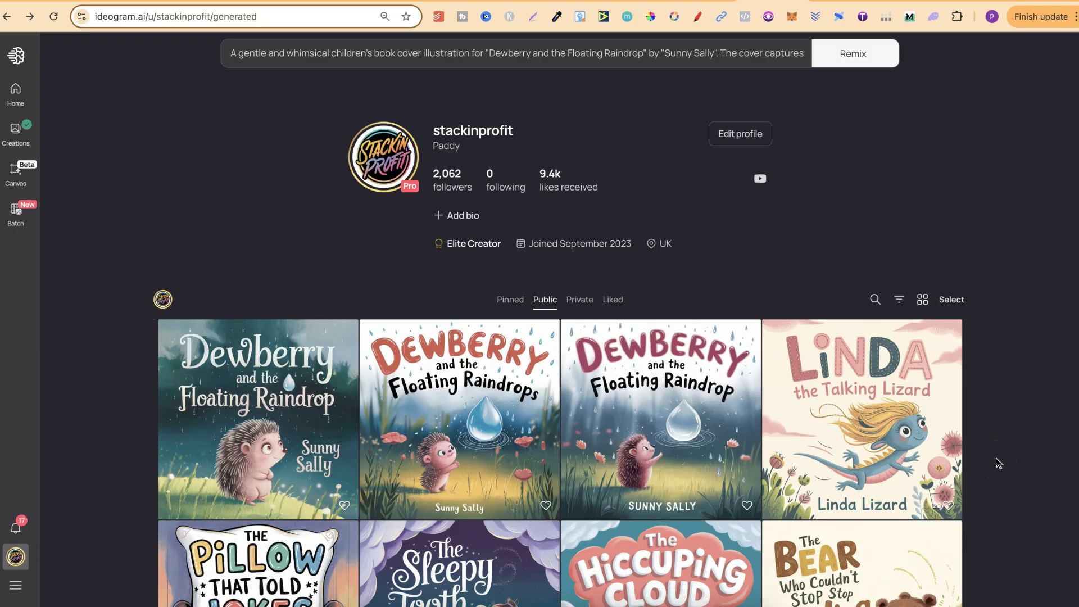